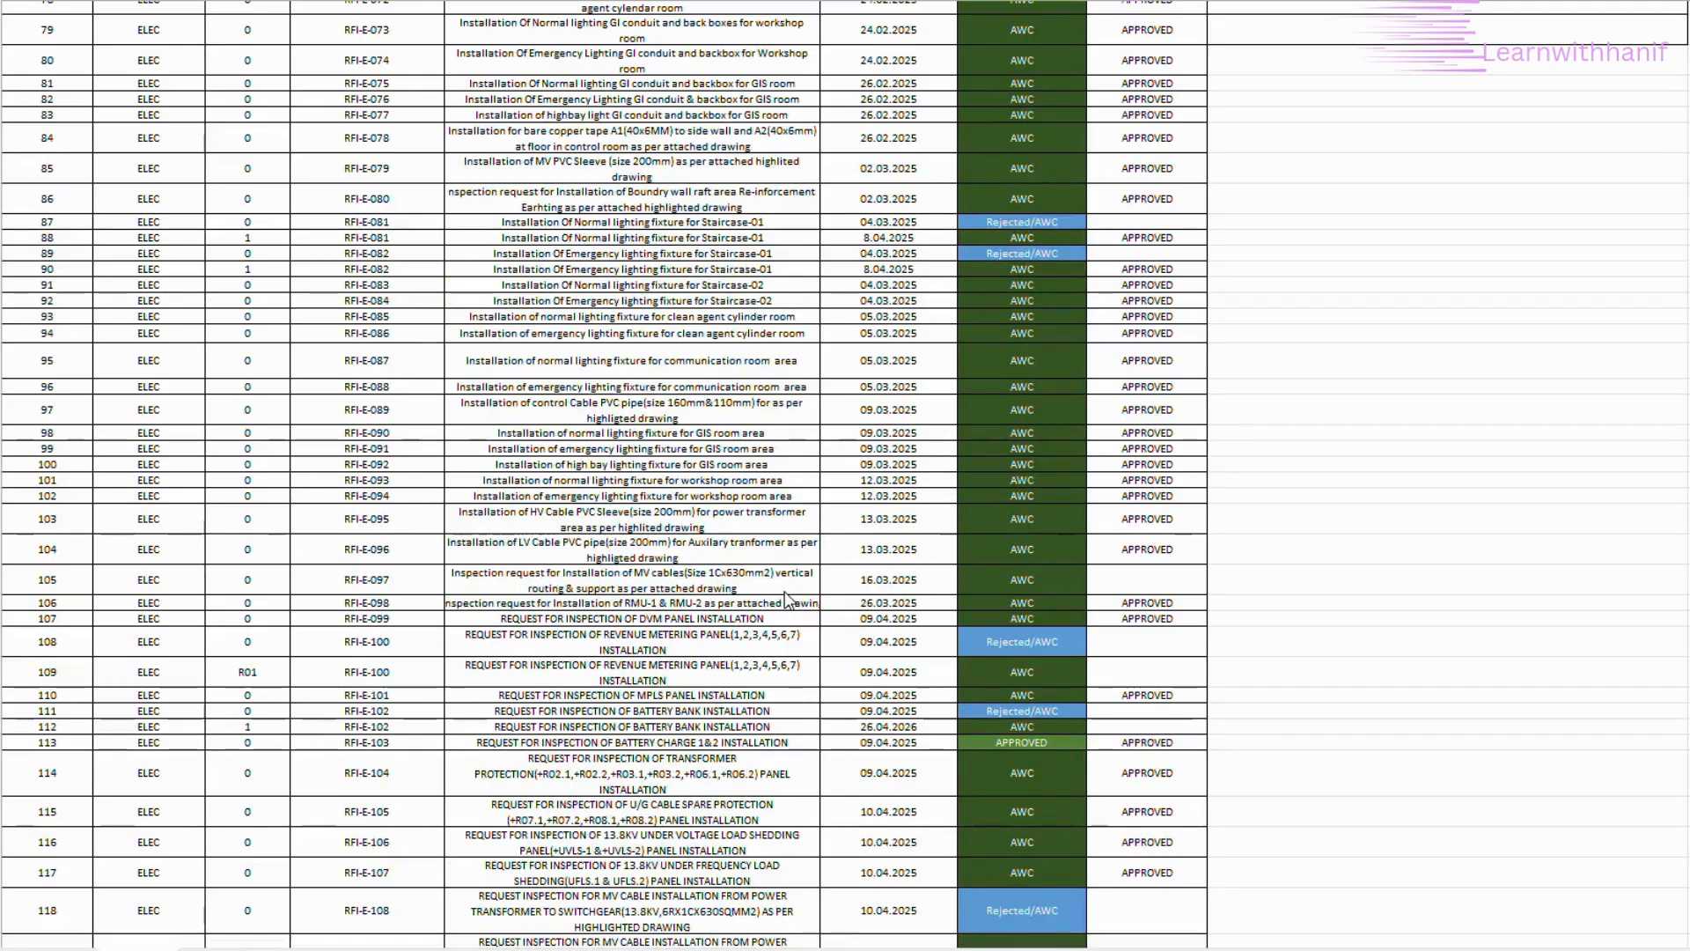
# Review the electrical RFI log's entries from RFI-E-108 back to the first record, RFI-E-01
pyautogui.scroll(8, 789, 600)
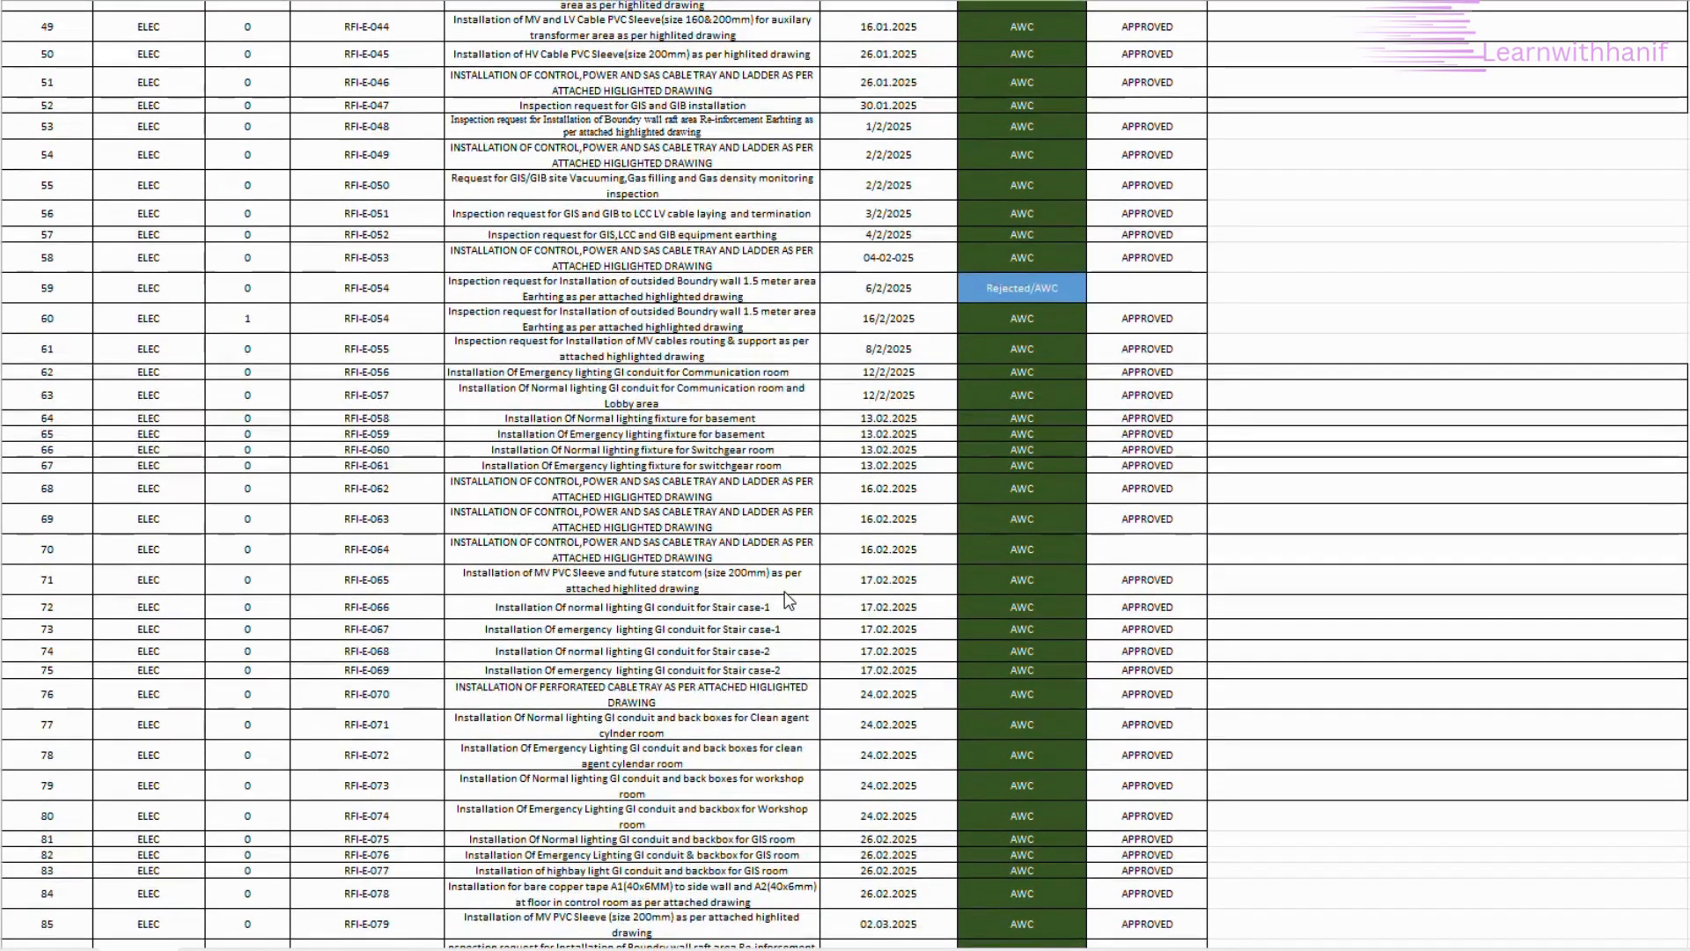
pyautogui.scroll(4, 786, 599)
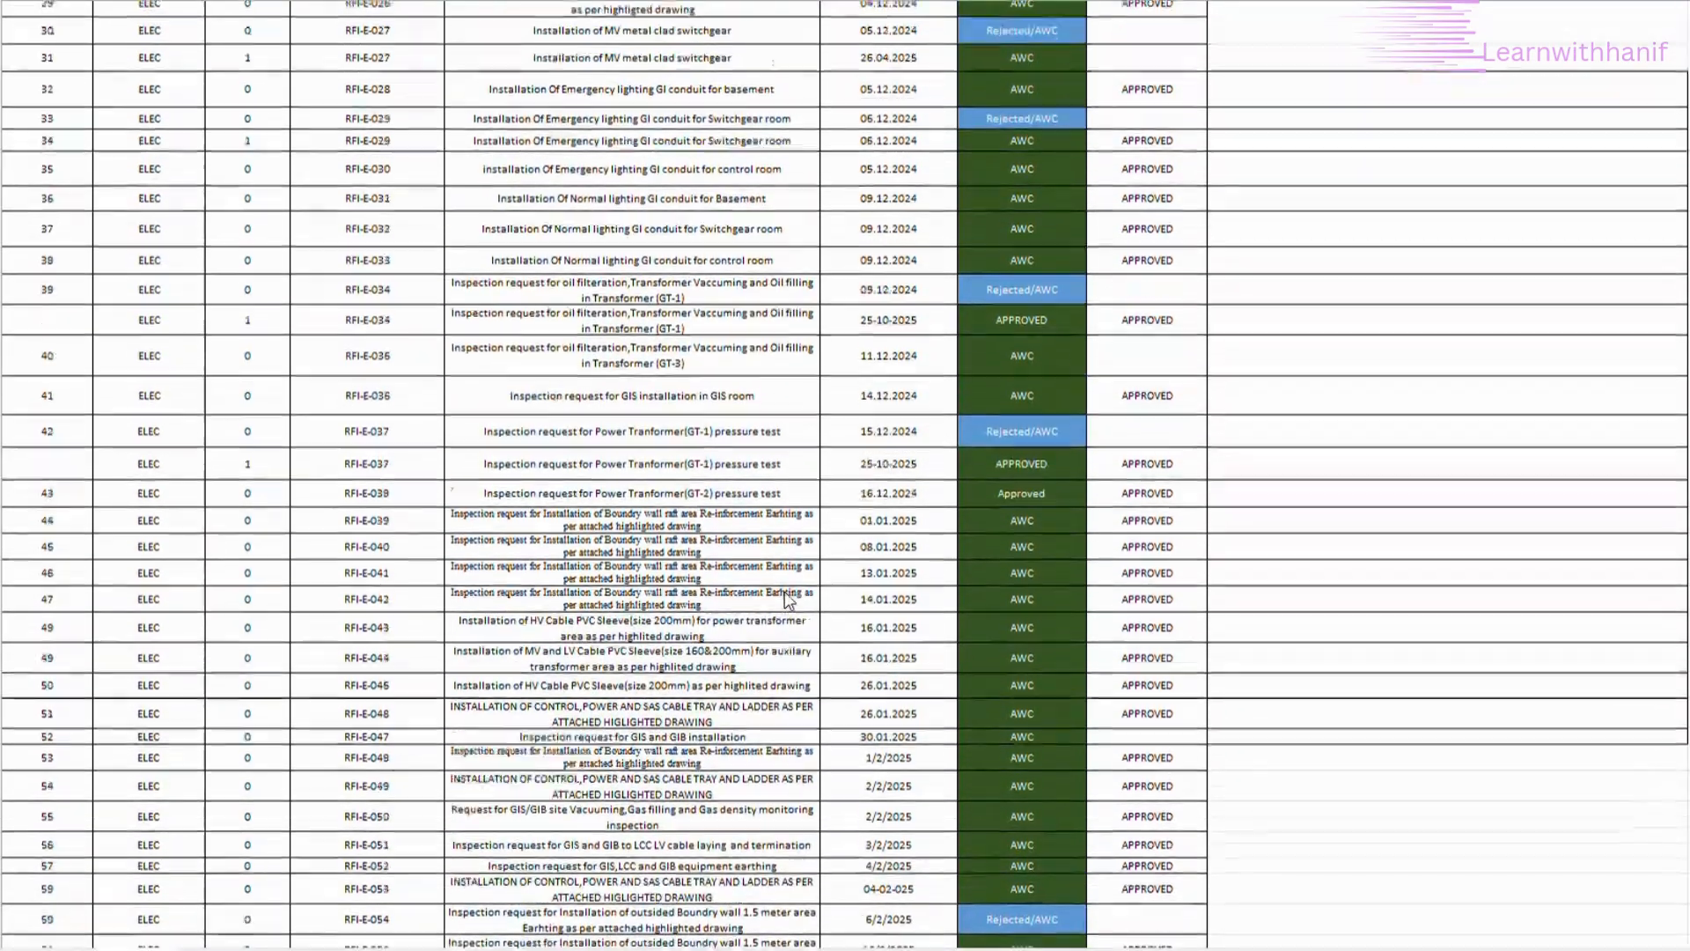
pyautogui.scroll(3, 788, 601)
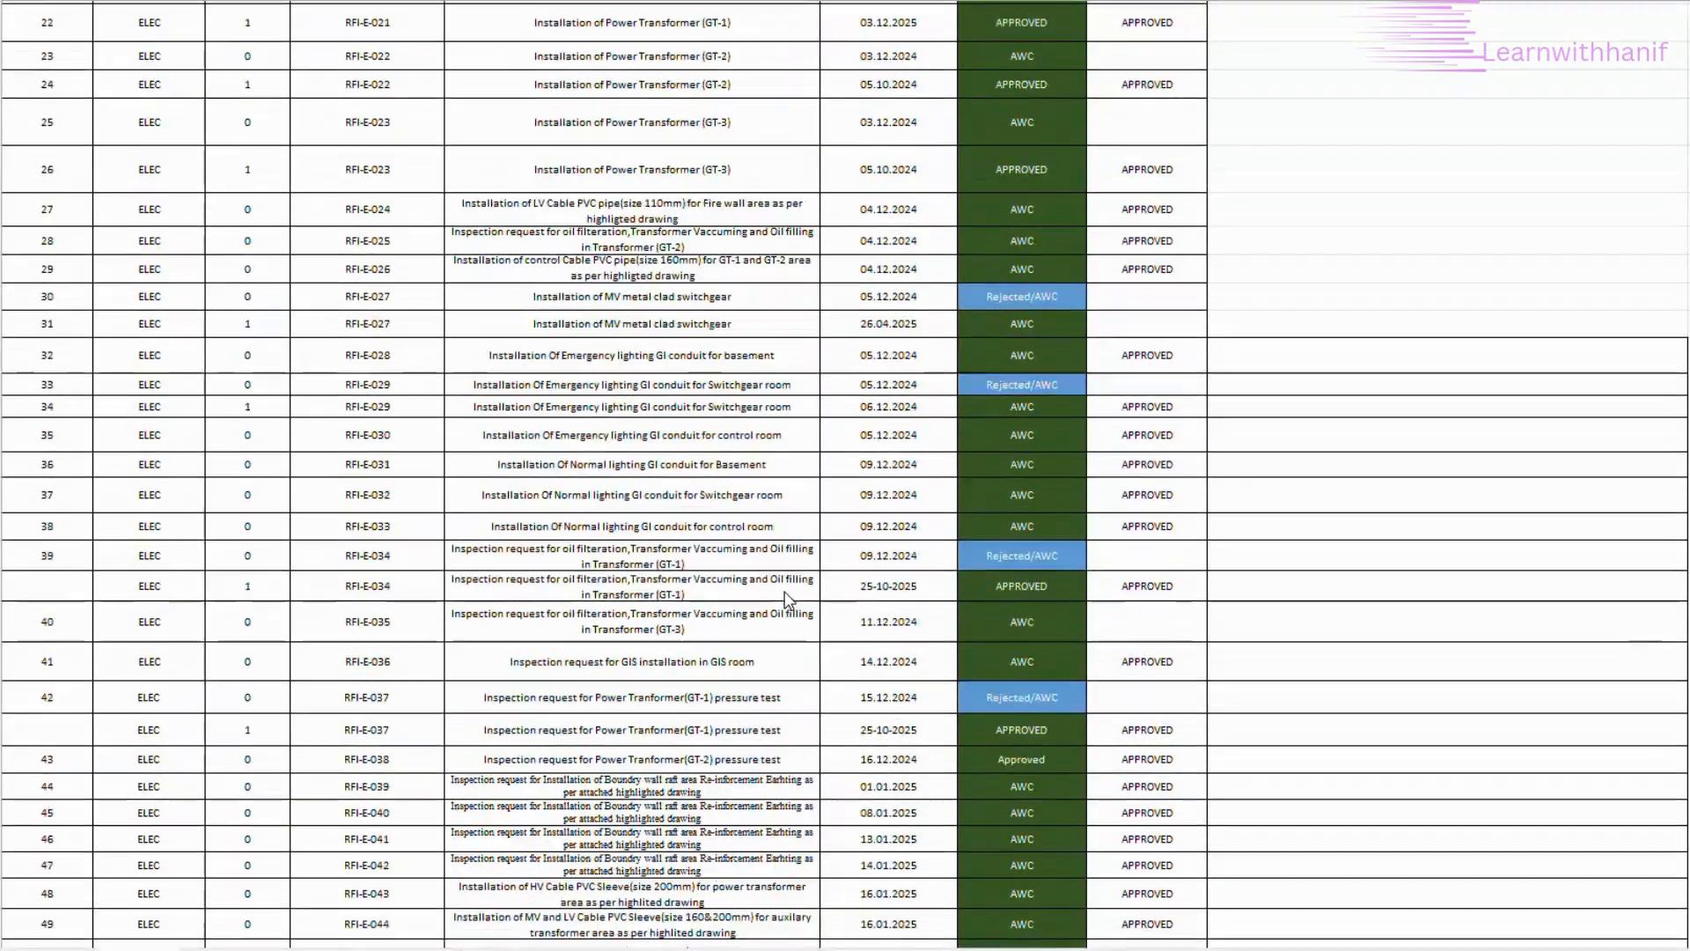
pyautogui.scroll(3, 788, 600)
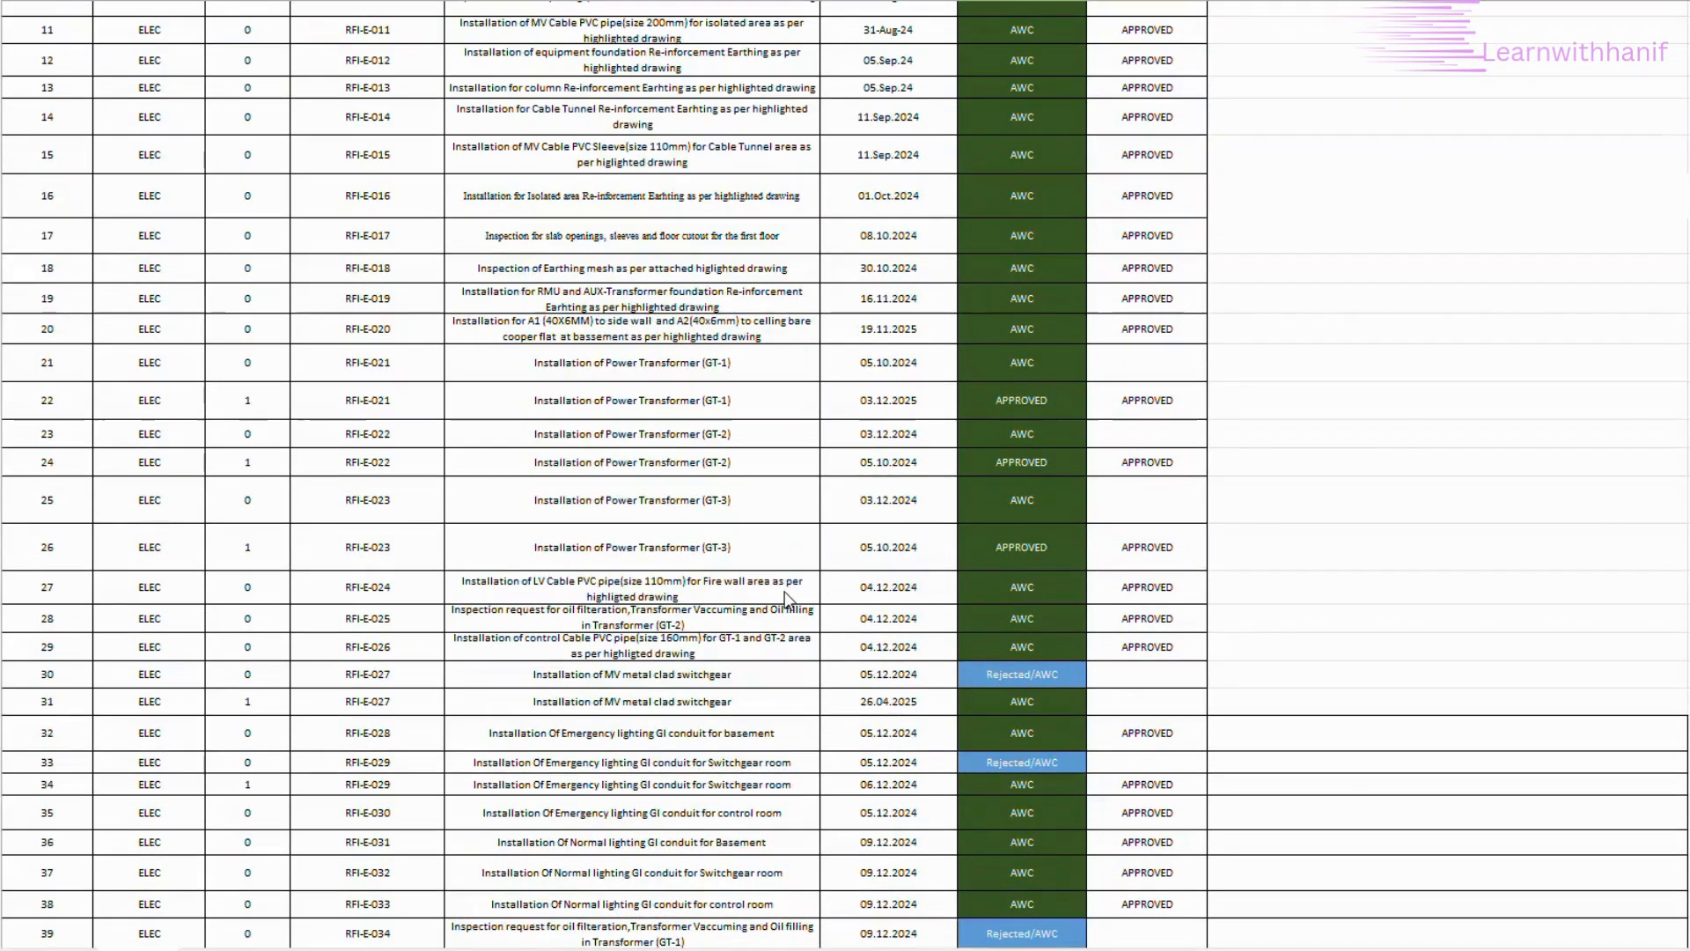
pyautogui.scroll(3, 786, 599)
pyautogui.scroll(3, 787, 600)
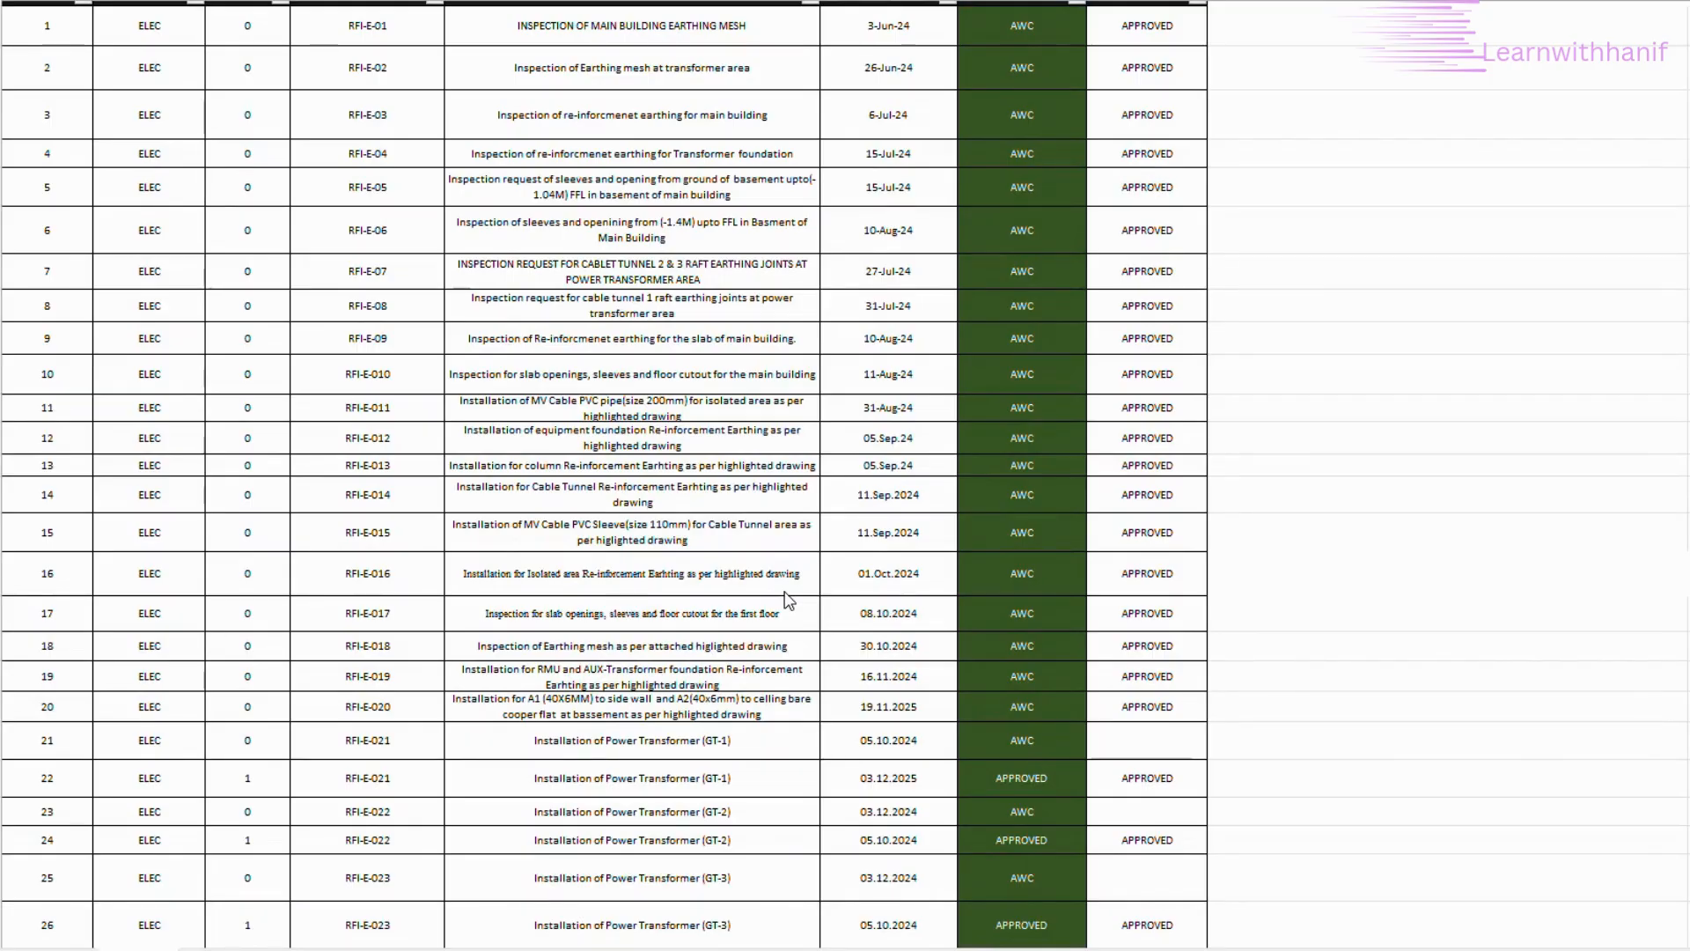
# Examine the early RFI records up to about RFI-E-046, then return to the log's column headings
pyautogui.scroll(-3, 788, 600)
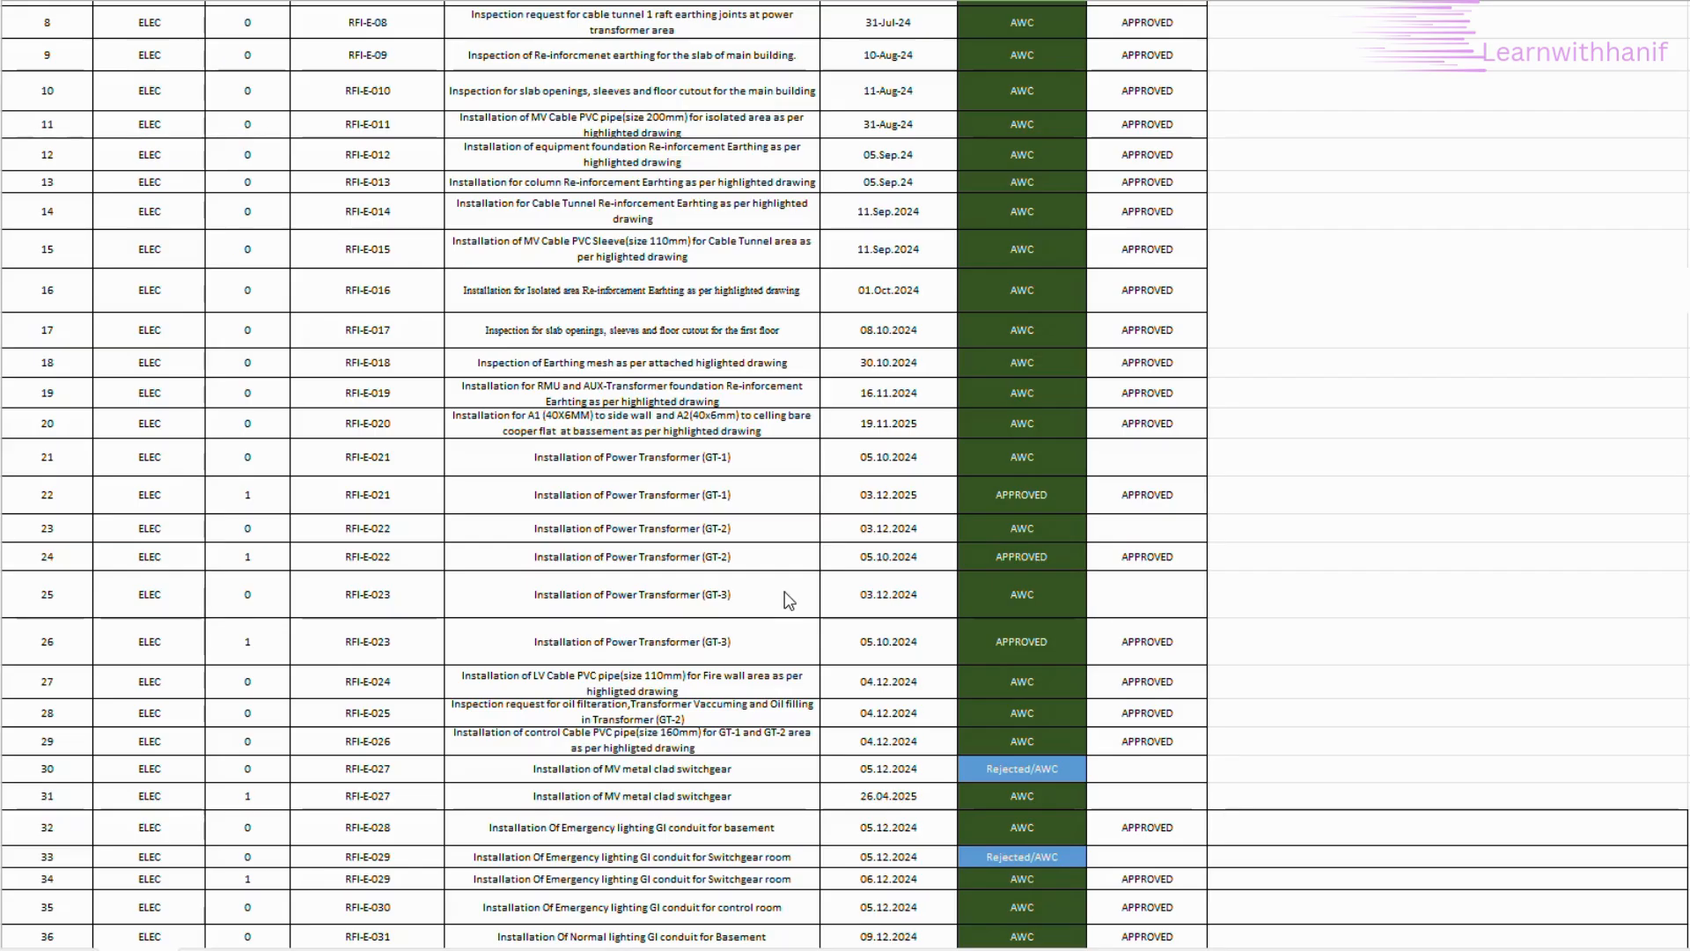
pyautogui.scroll(-3, 698, 624)
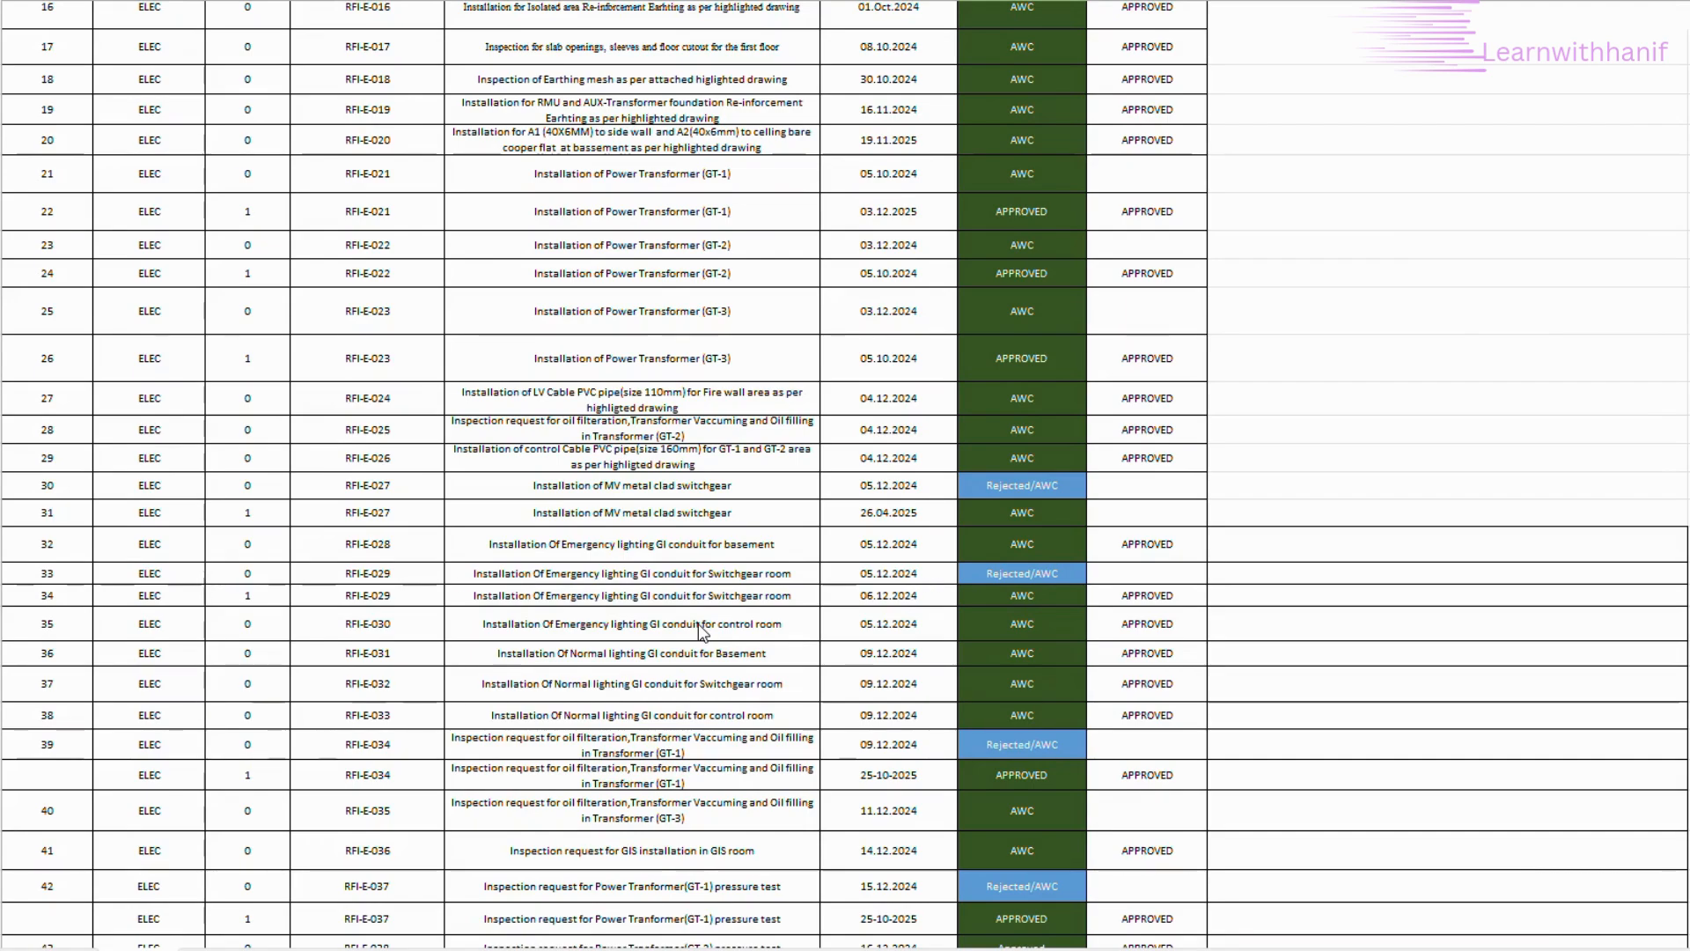
pyautogui.scroll(-3, 698, 623)
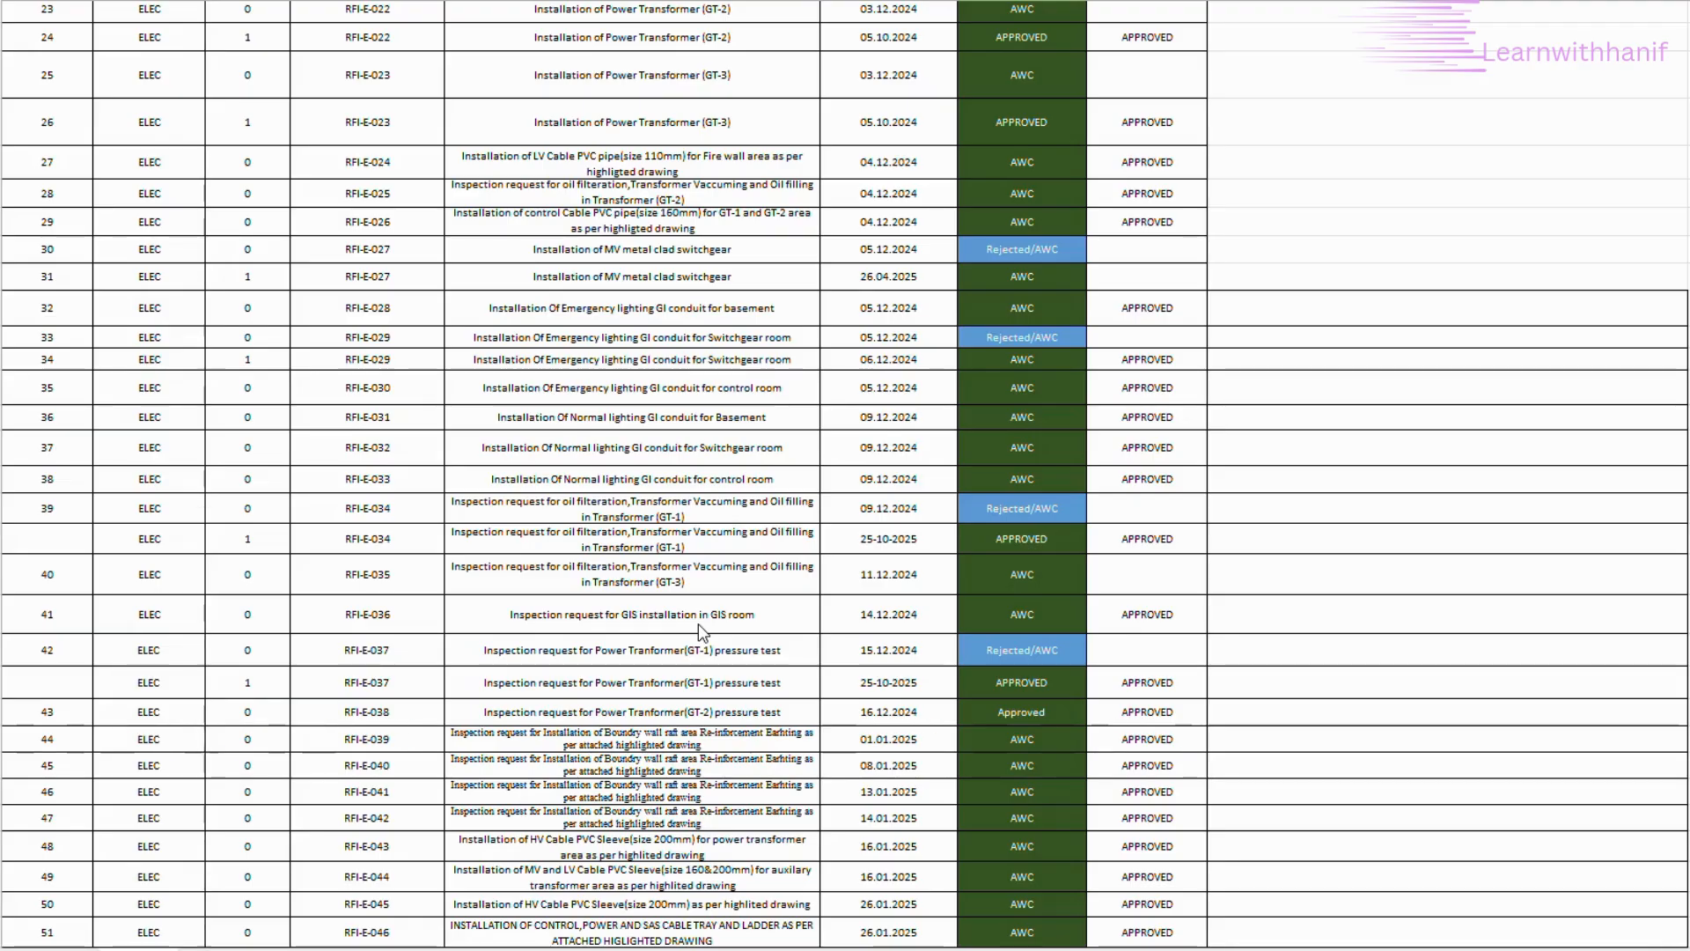
pyautogui.scroll(3, 699, 623)
pyautogui.scroll(1, 699, 626)
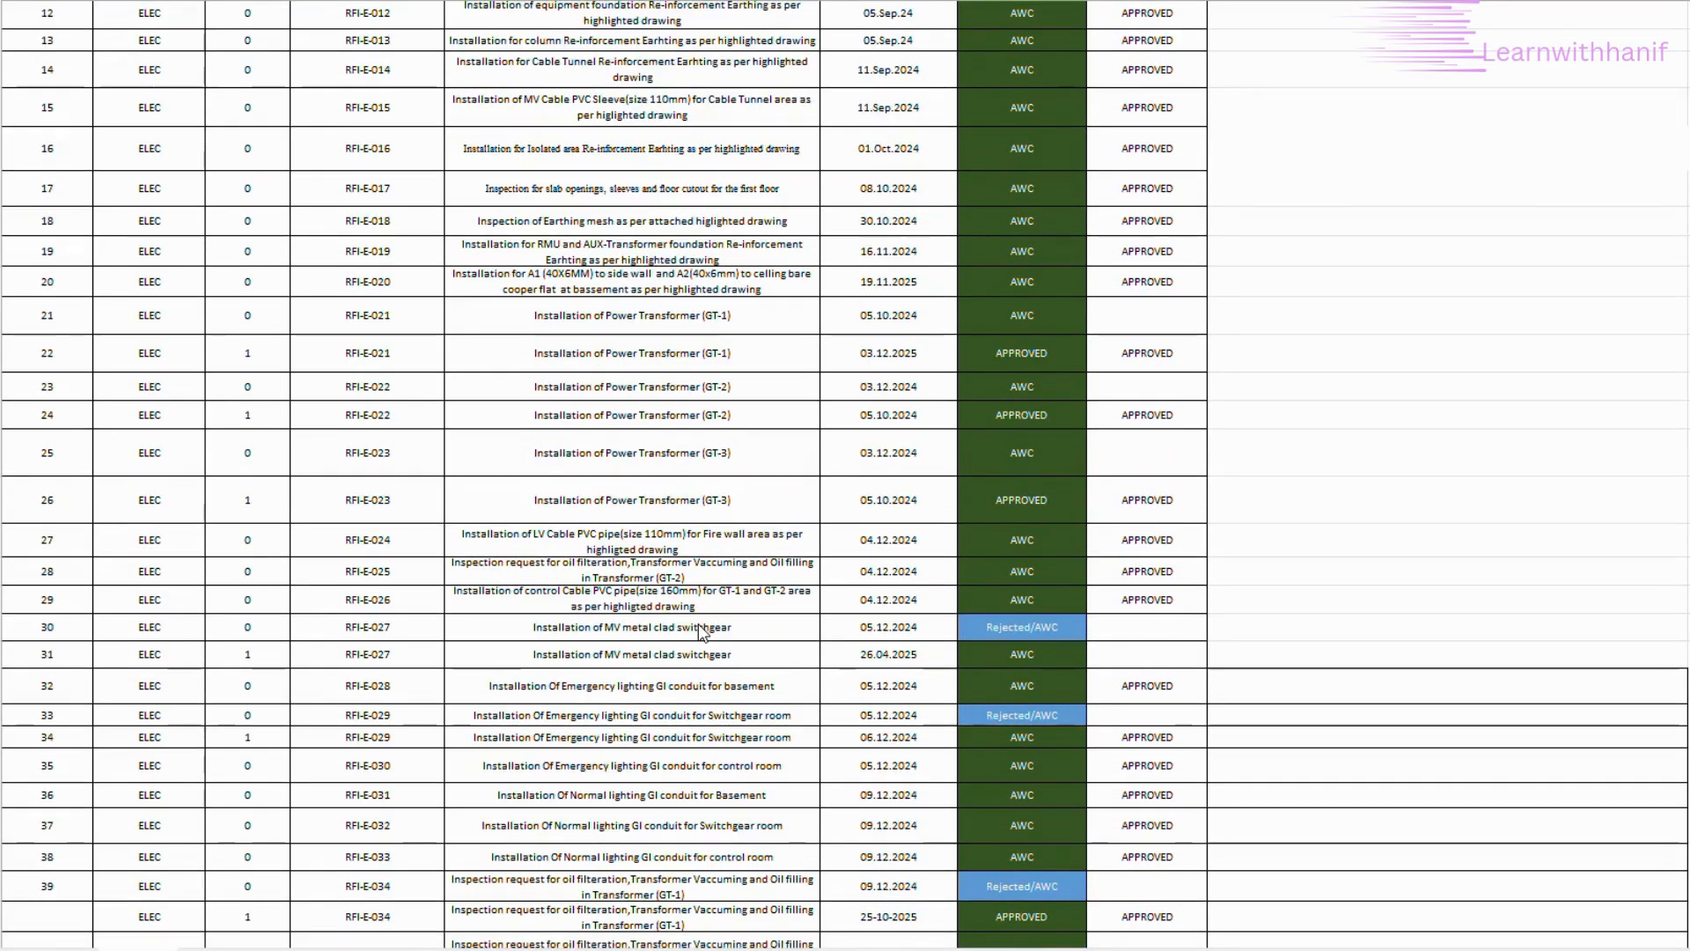
pyautogui.scroll(-2, 699, 630)
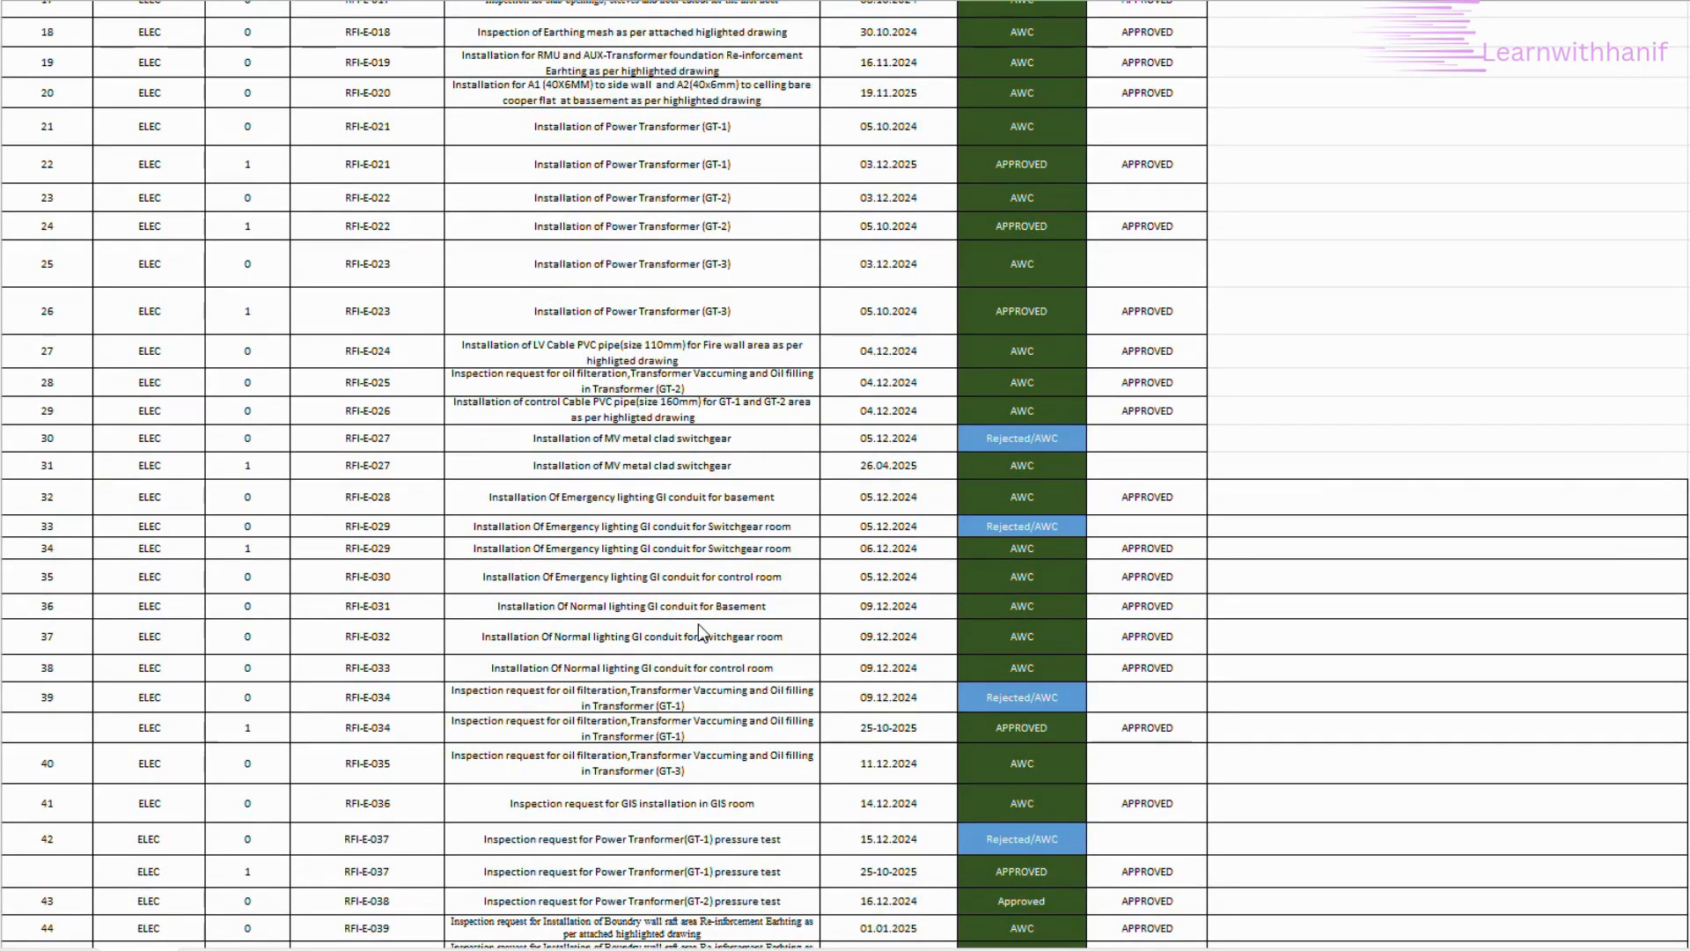
pyautogui.scroll(3, 699, 623)
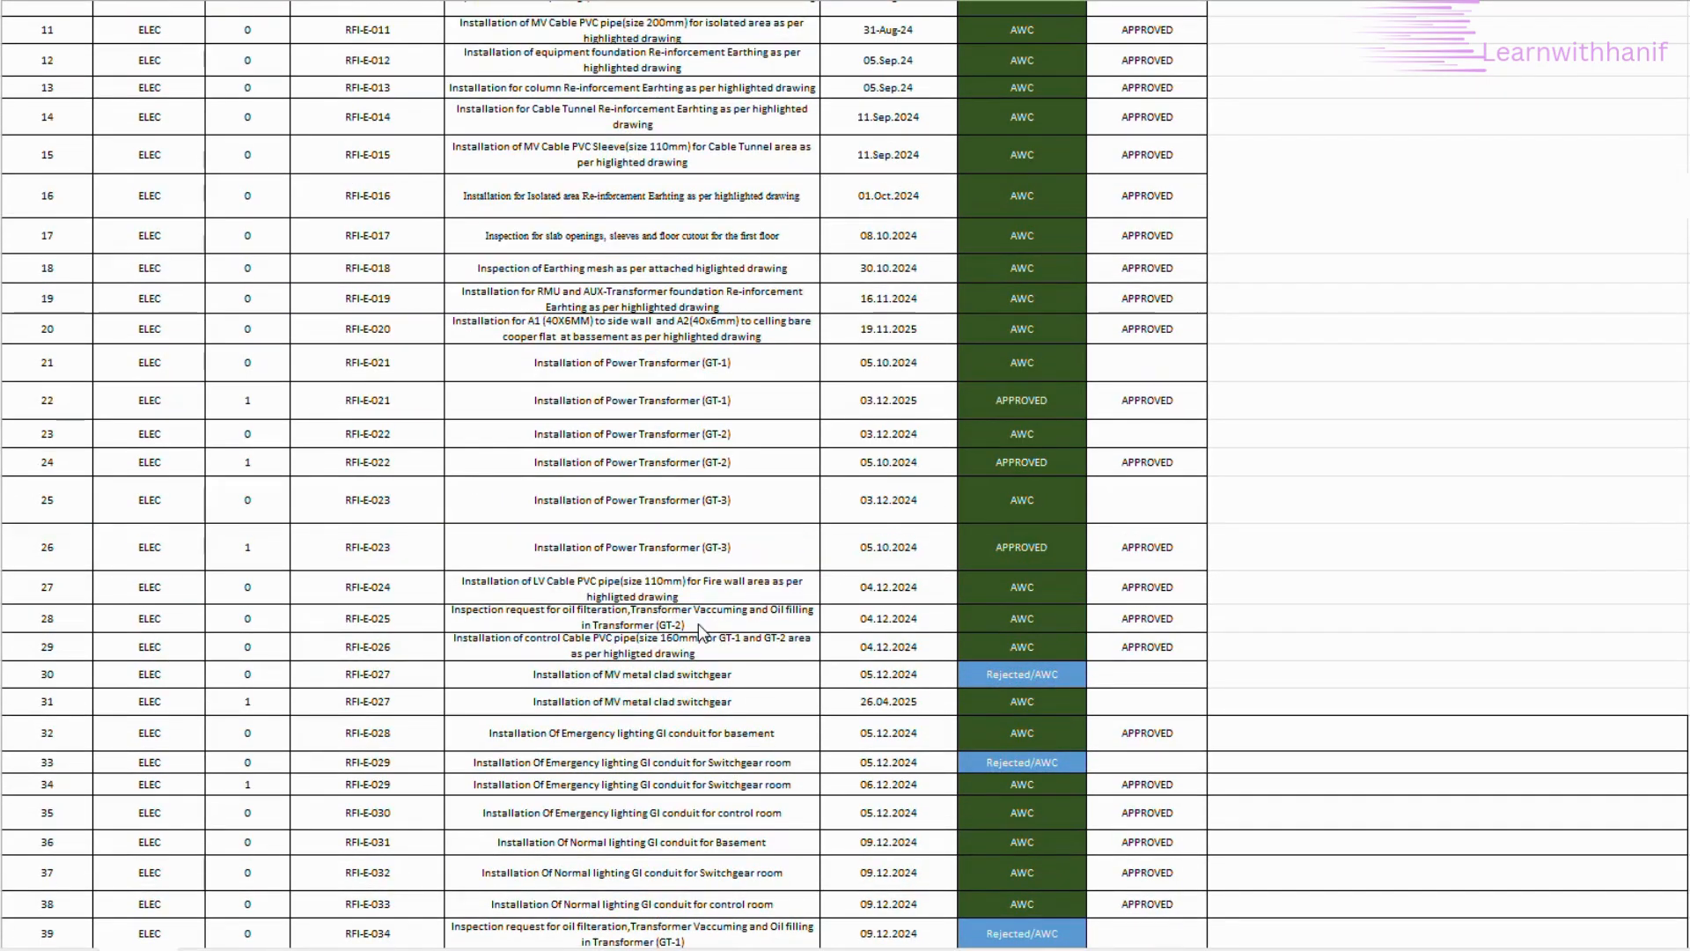
pyautogui.scroll(-2, 699, 627)
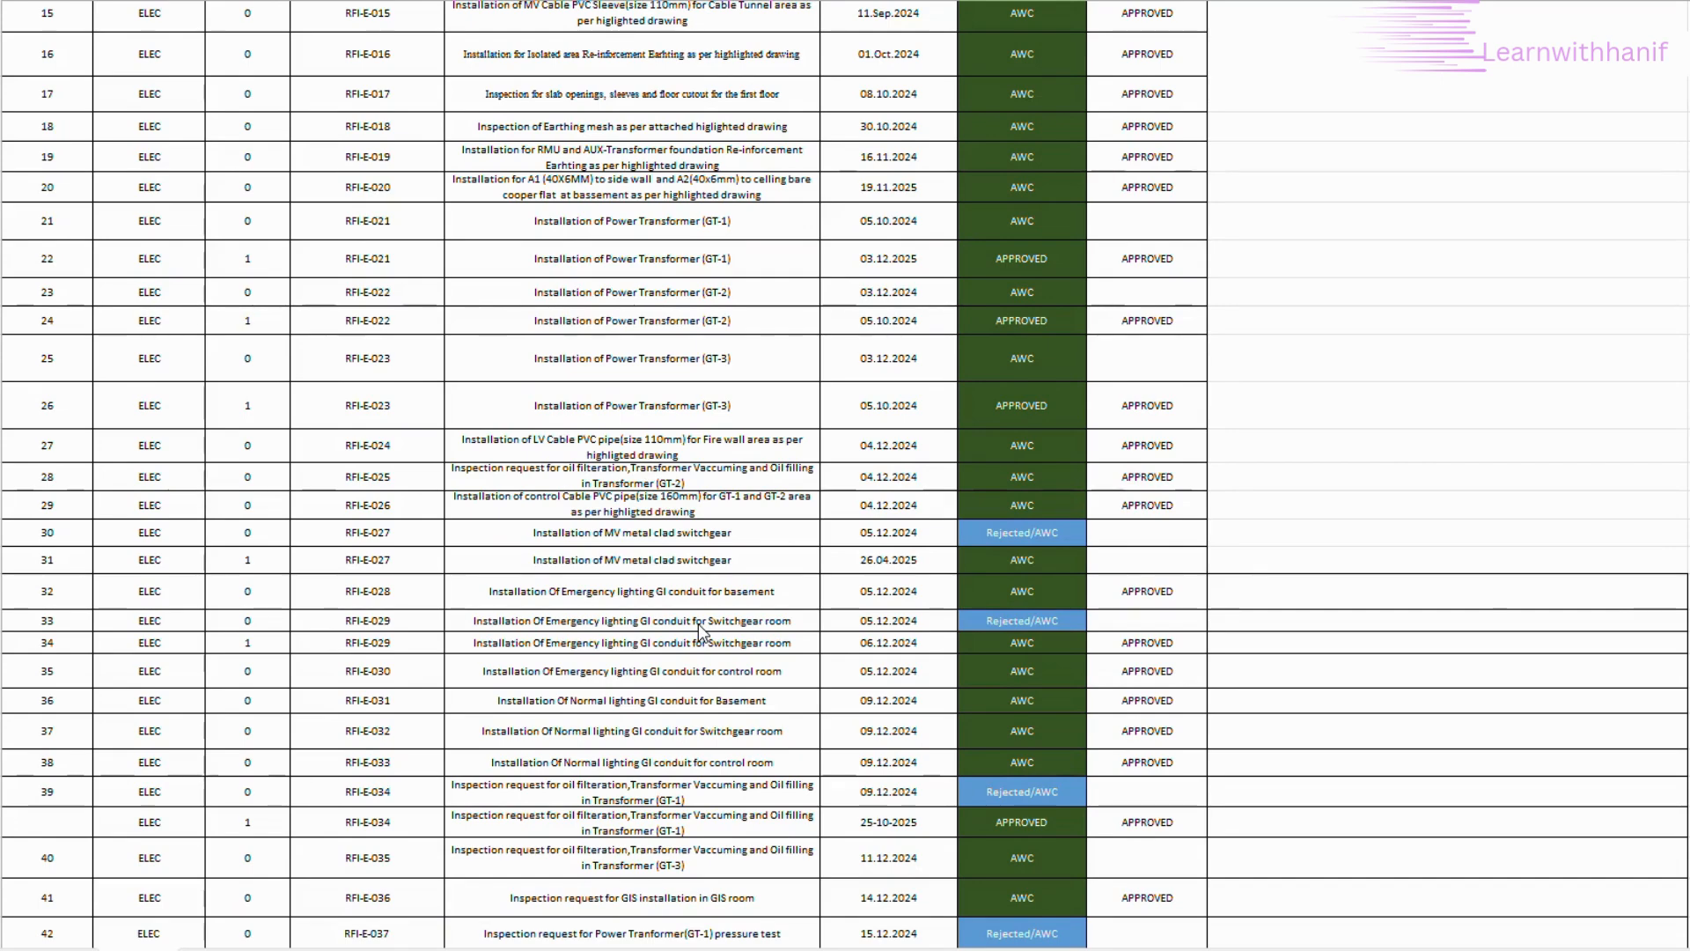
pyautogui.scroll(-1, 699, 623)
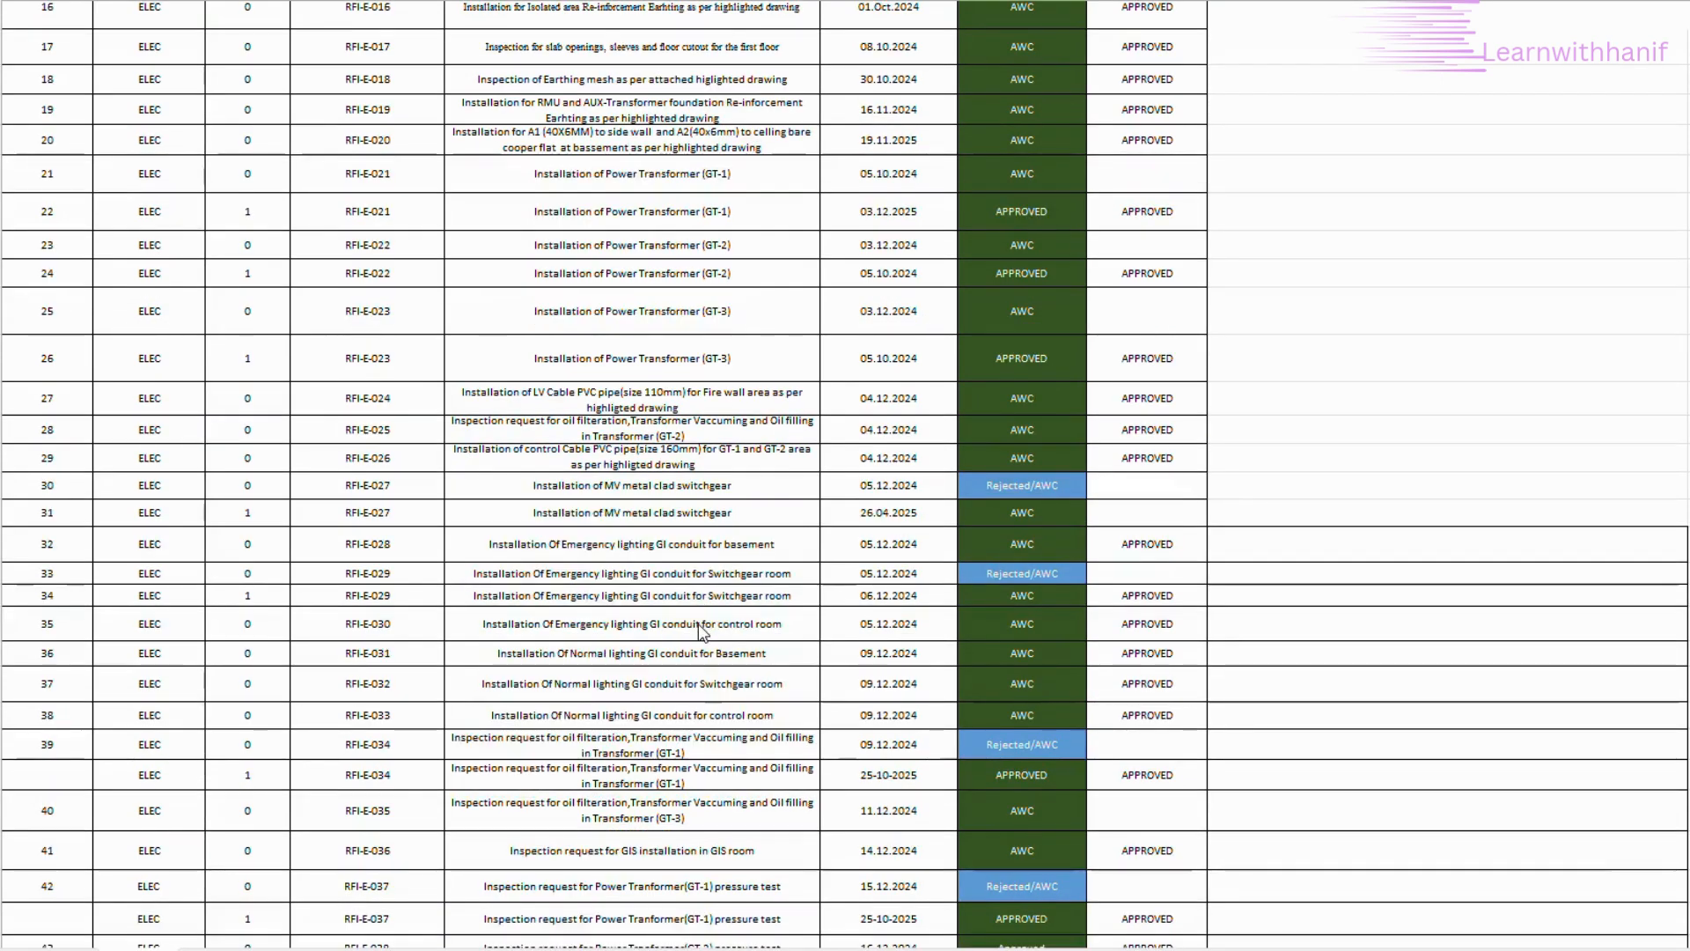
pyautogui.scroll(3, 698, 622)
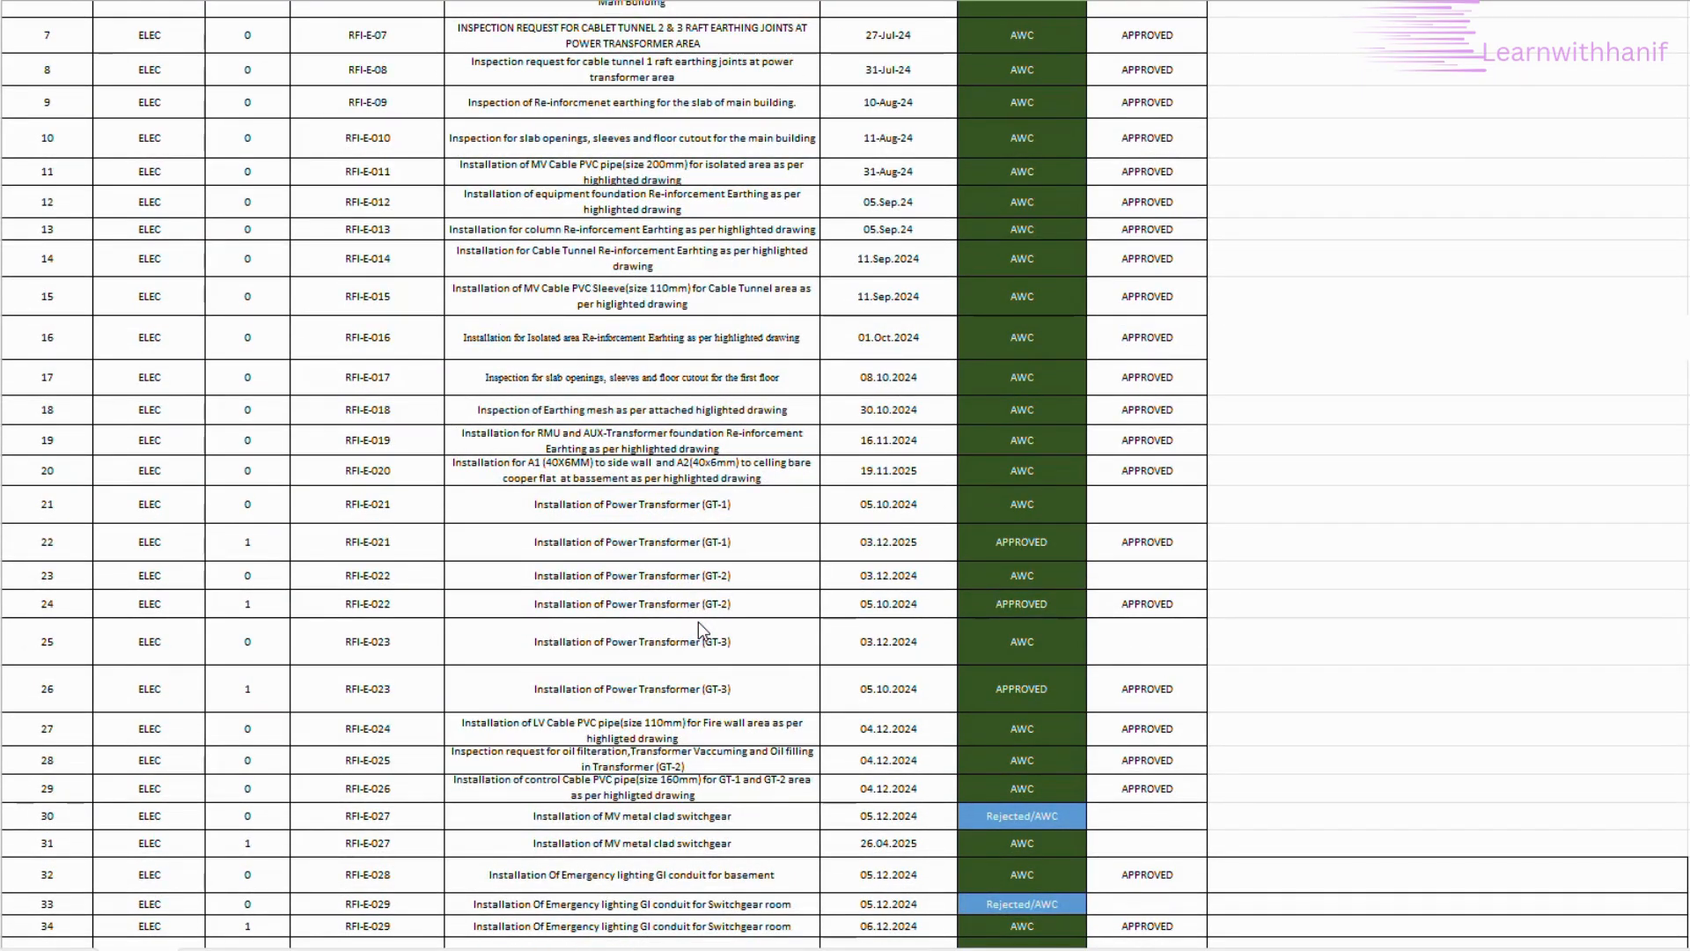
pyautogui.scroll(3, 699, 621)
pyautogui.scroll(1, 702, 628)
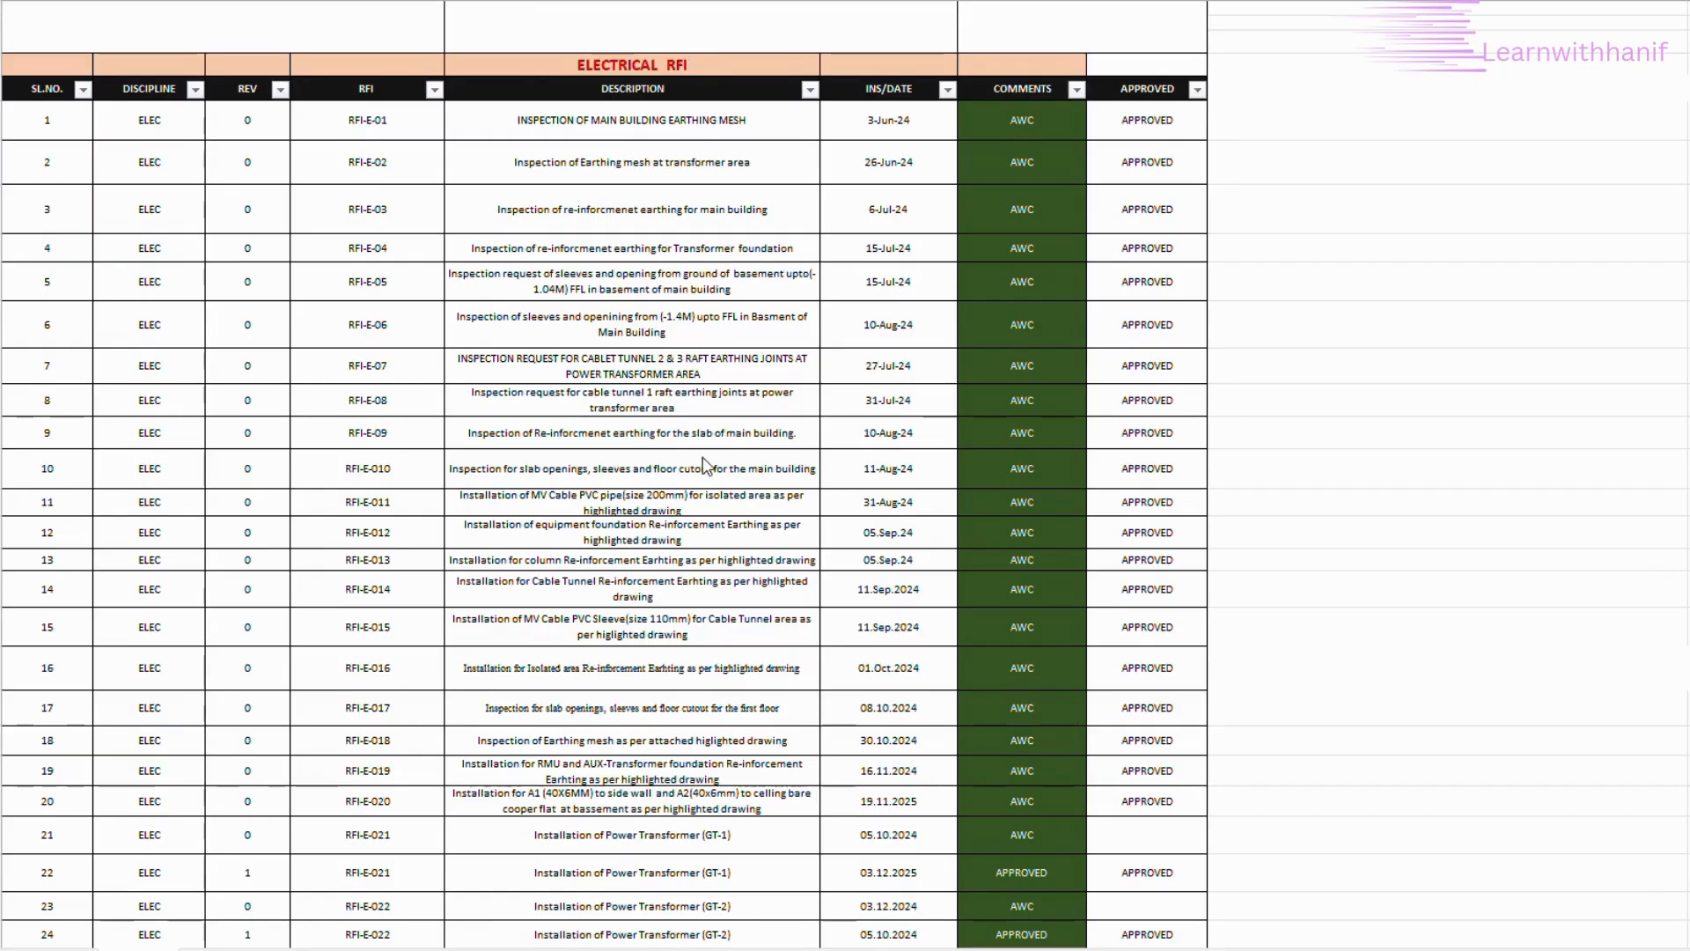
# Go through the whole electrical RFI log down to its last entry, RFI-E-207
pyautogui.scroll(-3, 704, 464)
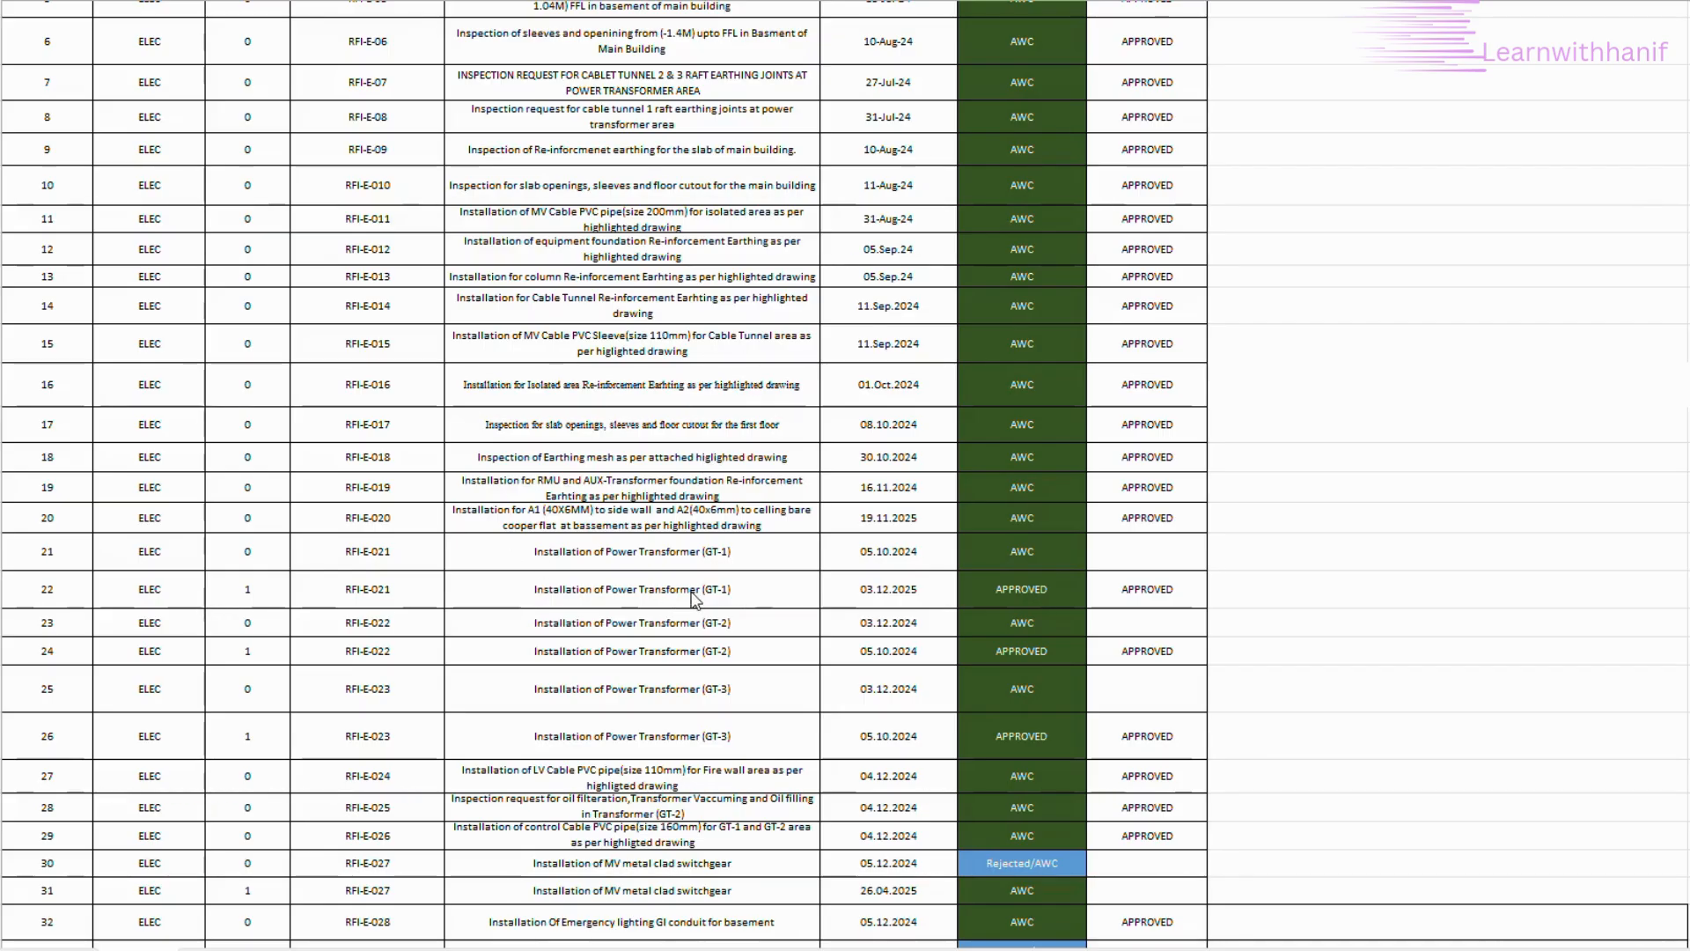
pyautogui.scroll(-3, 696, 598)
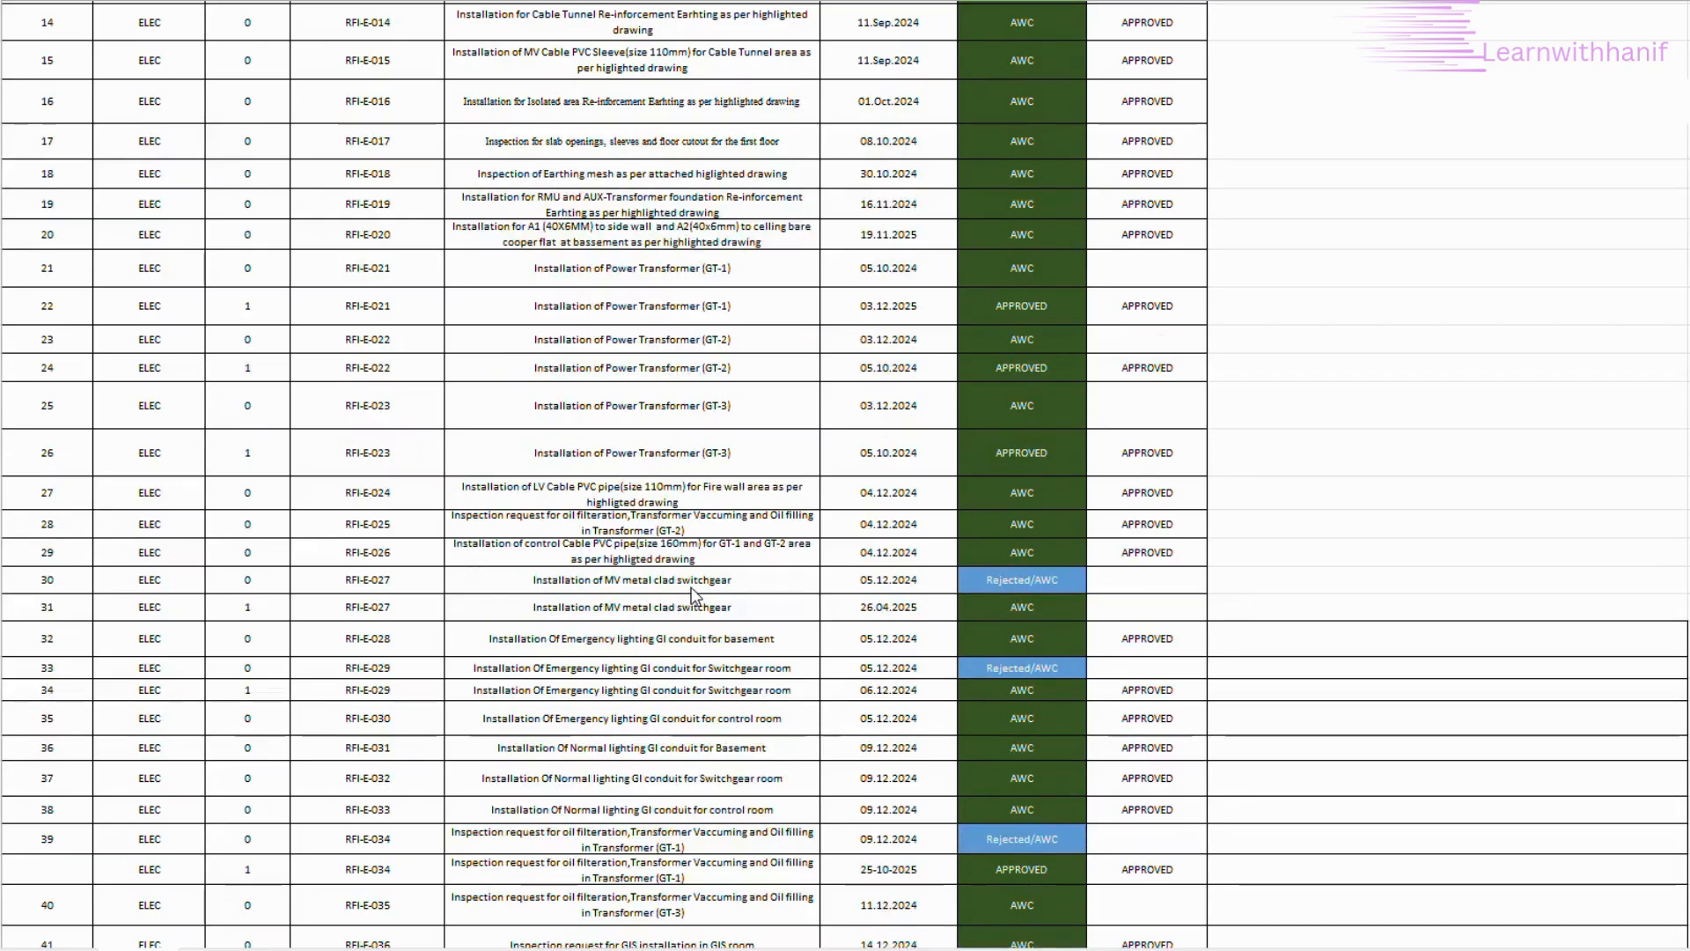
pyautogui.scroll(-12, 696, 598)
pyautogui.scroll(-14, 695, 597)
pyautogui.scroll(-9, 695, 598)
pyautogui.scroll(-14, 696, 597)
pyautogui.scroll(-9, 695, 598)
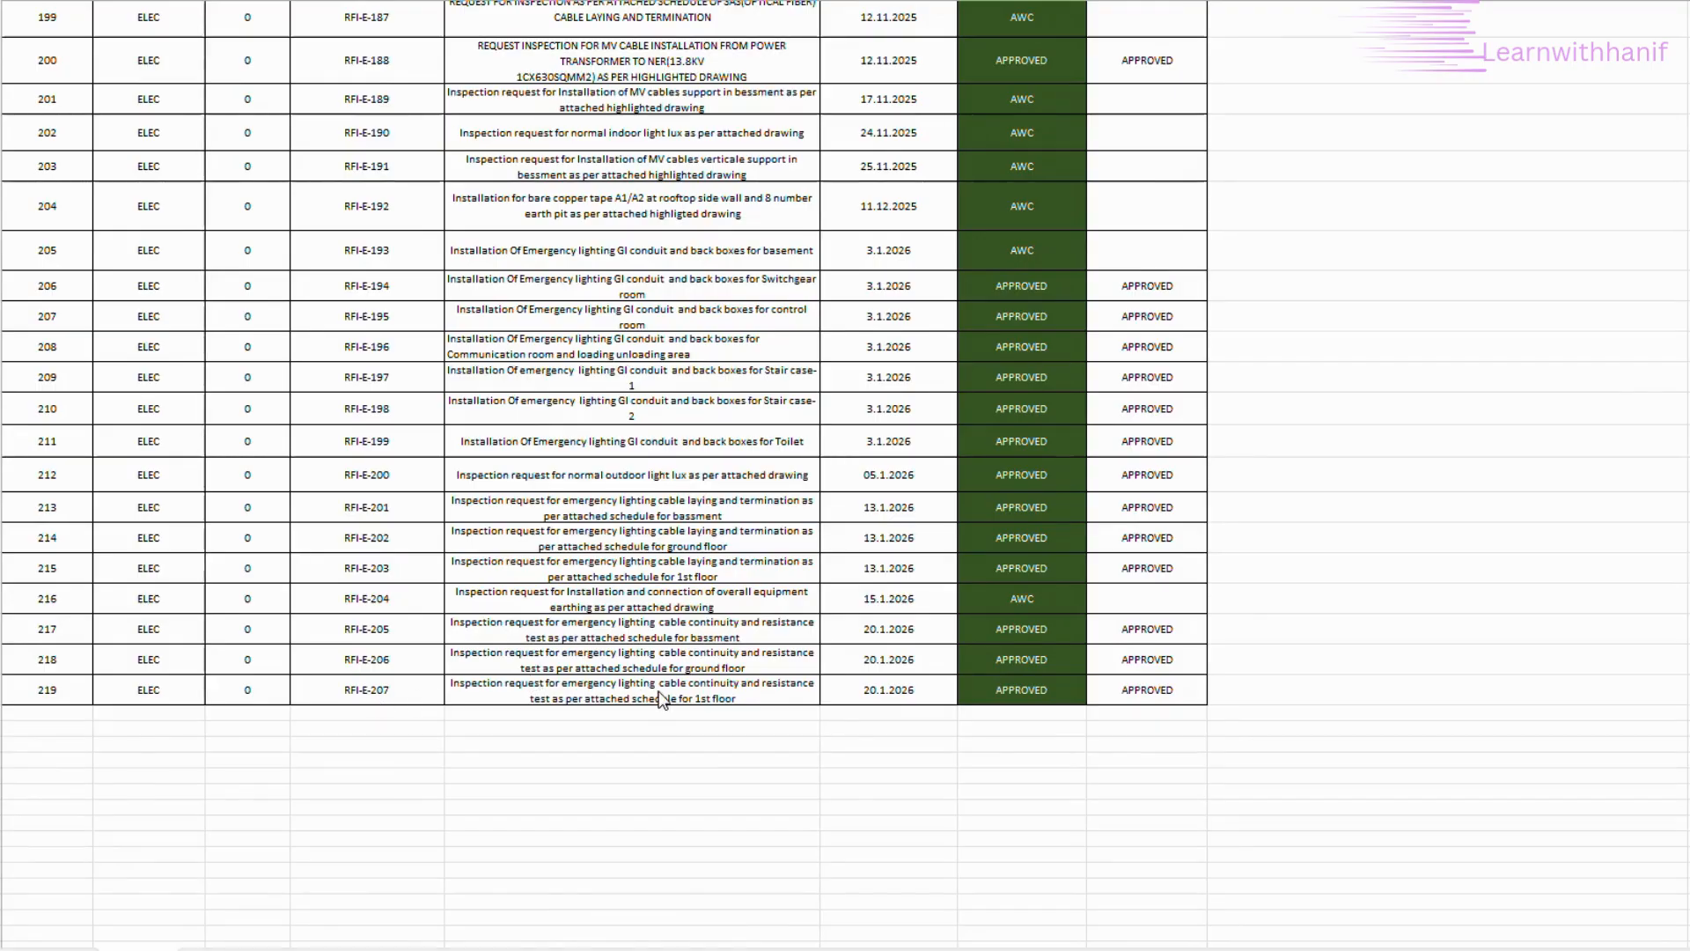
# Examine the descriptions, inspection dates and comment statuses from the log's end back to its column headings
pyautogui.scroll(3, 660, 700)
pyautogui.scroll(4, 655, 694)
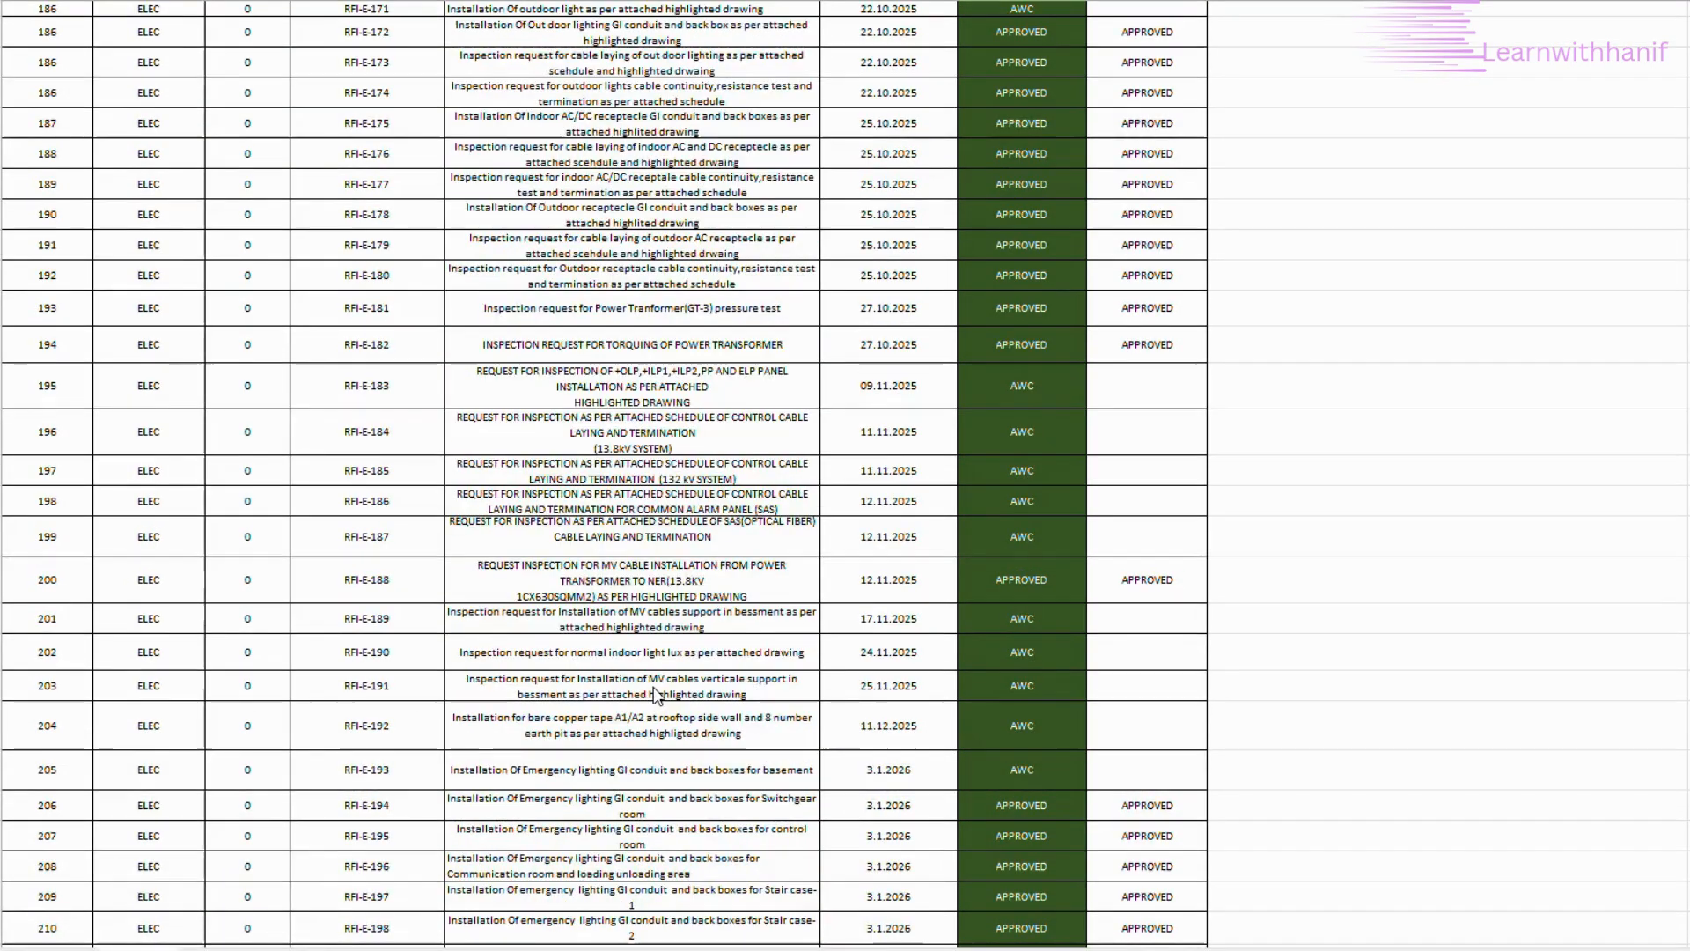
pyautogui.scroll(4, 656, 694)
pyautogui.scroll(3, 656, 694)
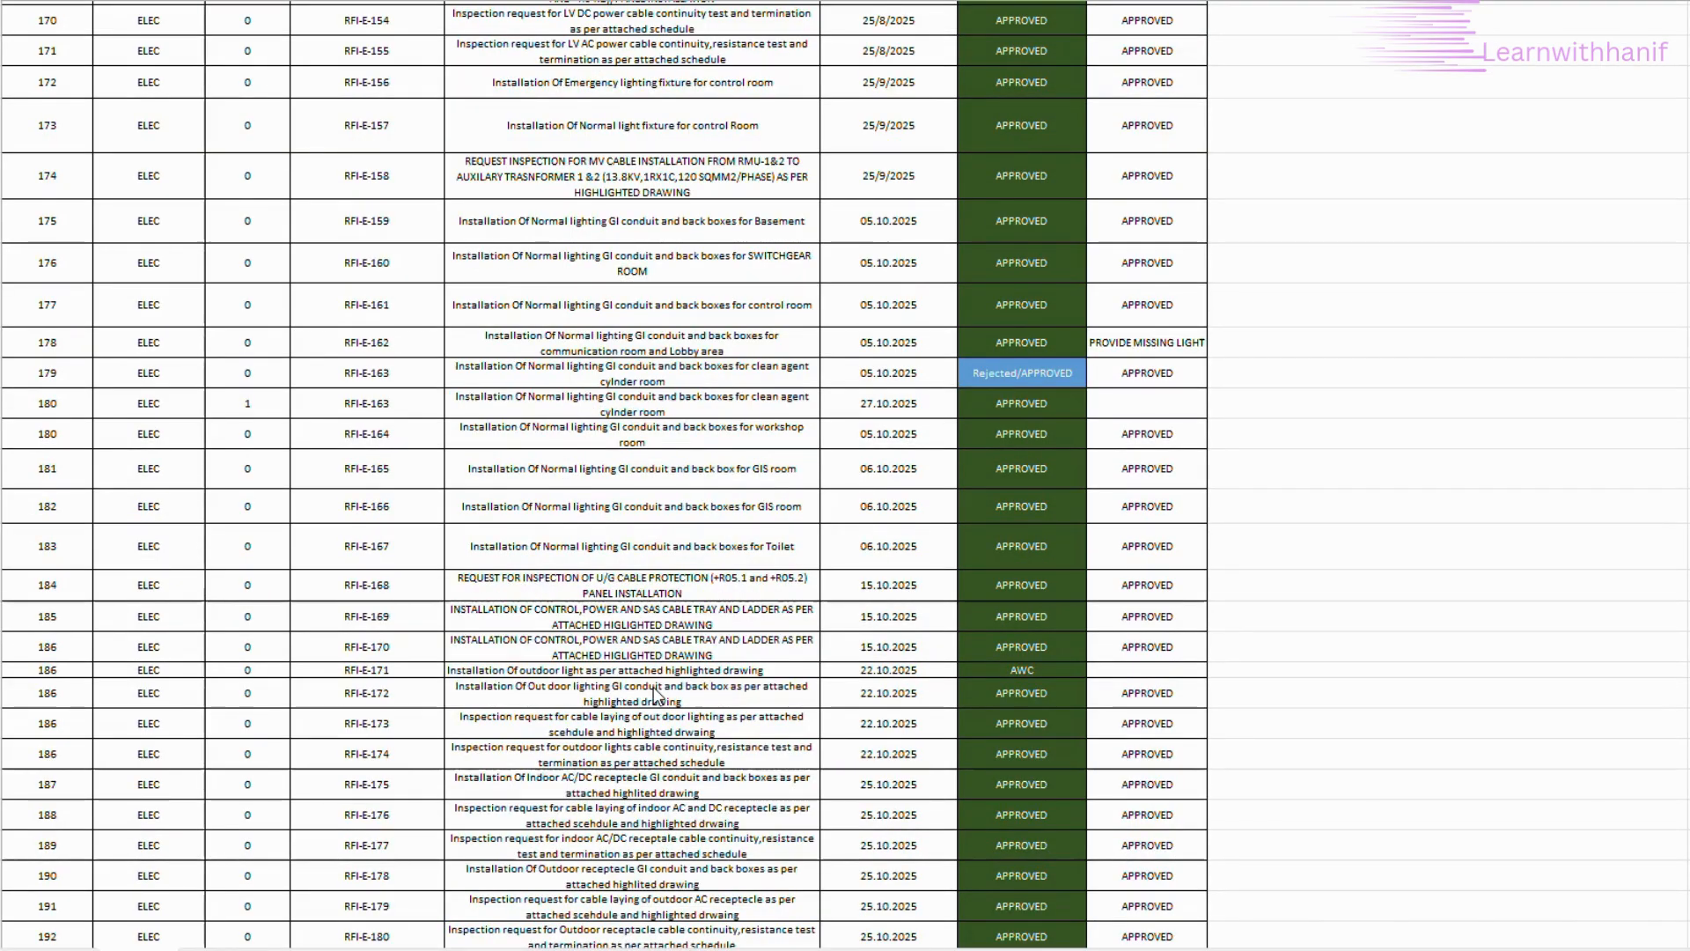
pyautogui.scroll(4, 656, 694)
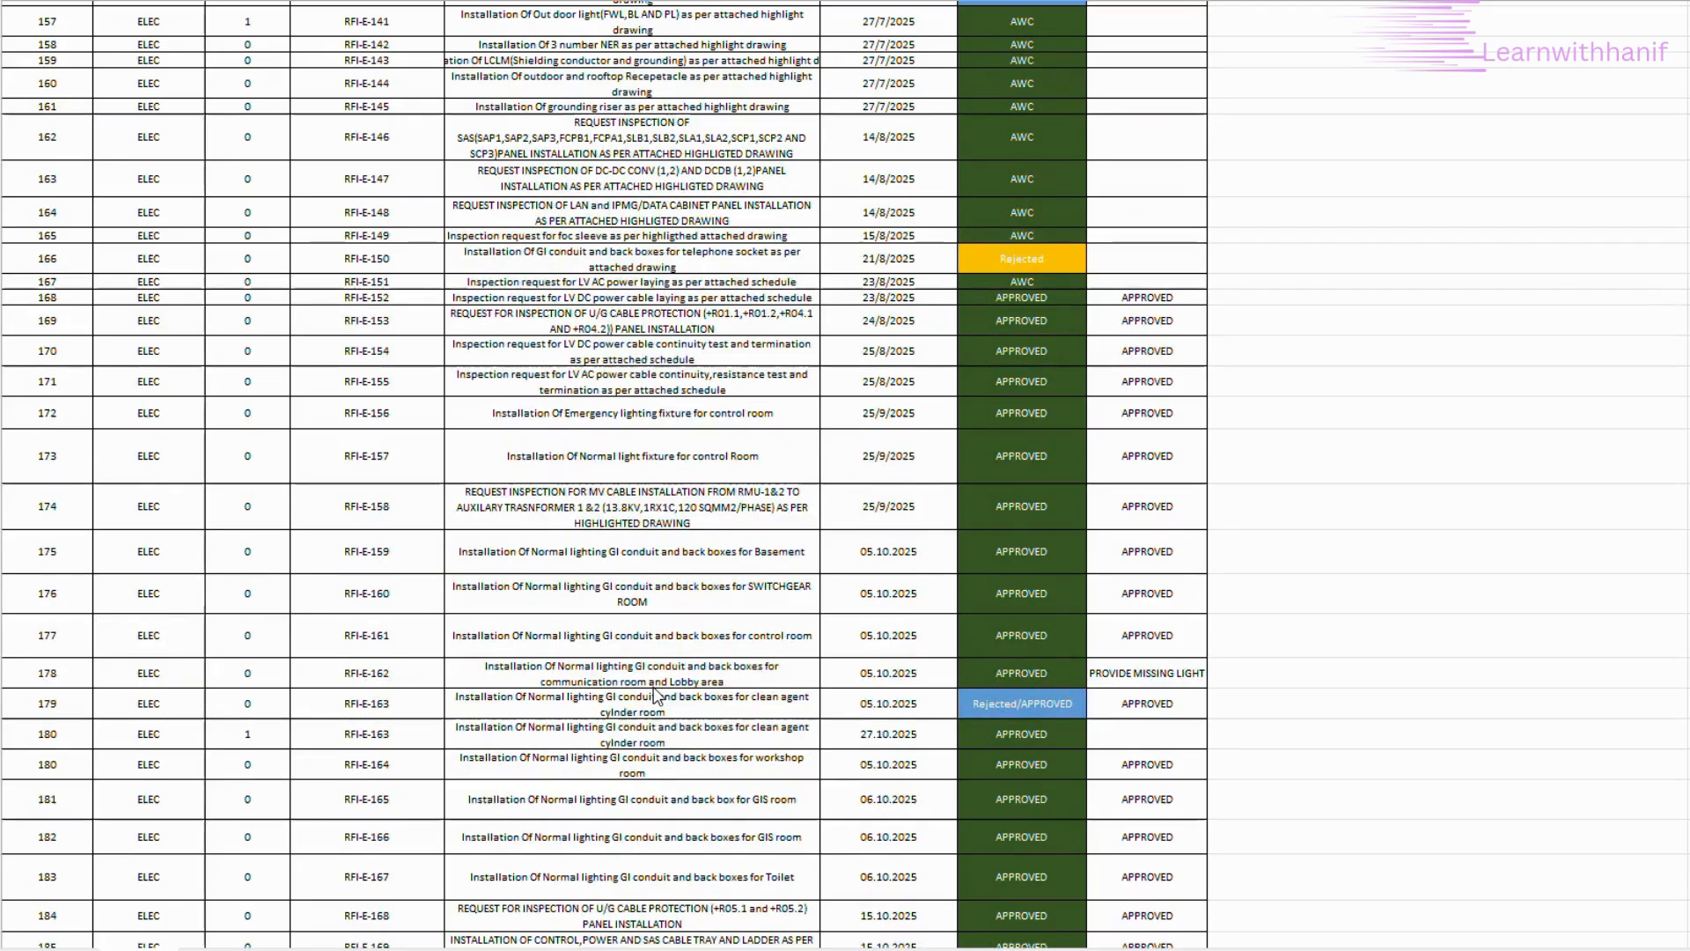
pyautogui.scroll(3, 655, 695)
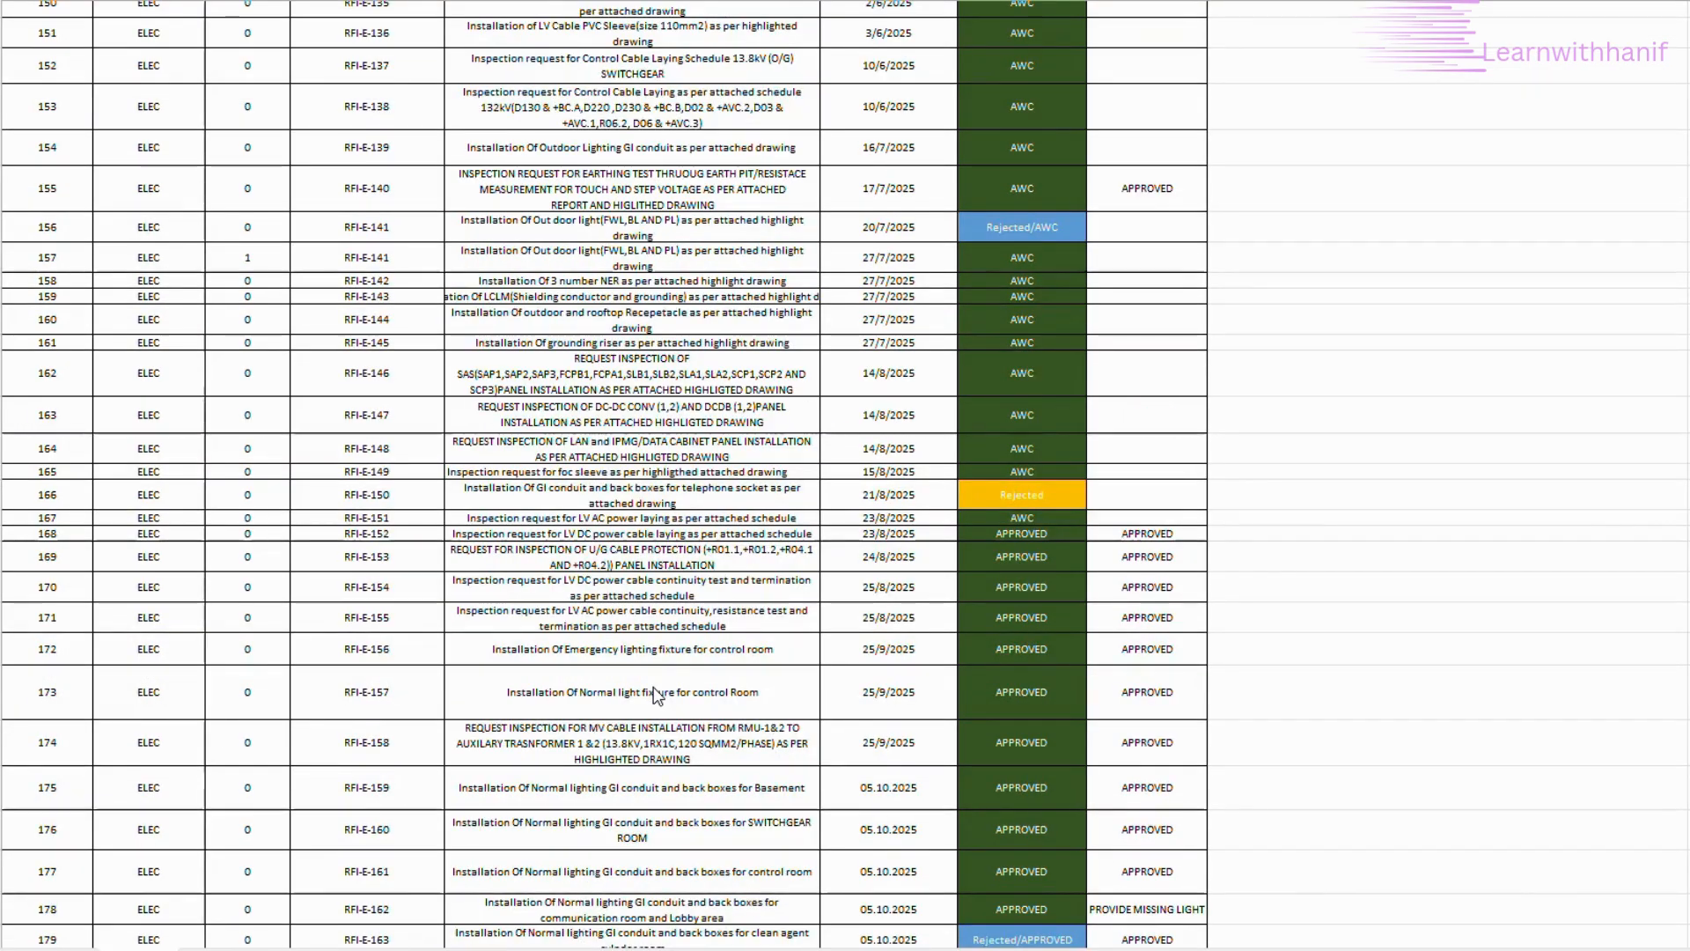
pyautogui.scroll(12, 656, 694)
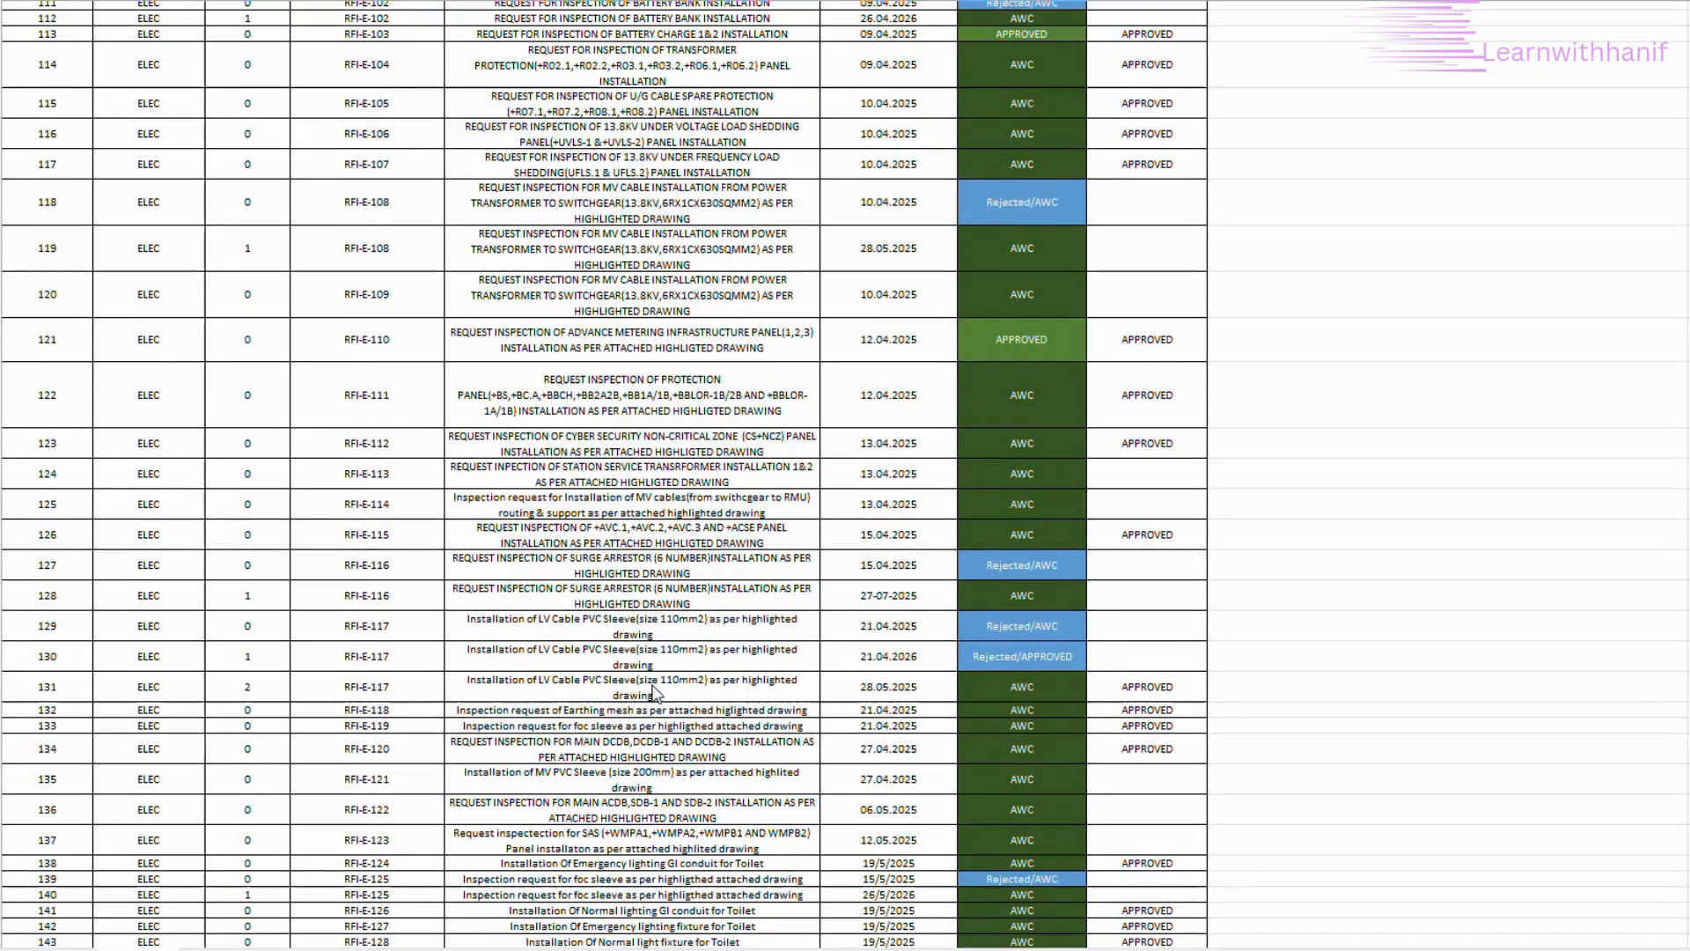
pyautogui.scroll(13, 656, 694)
pyautogui.scroll(10, 656, 694)
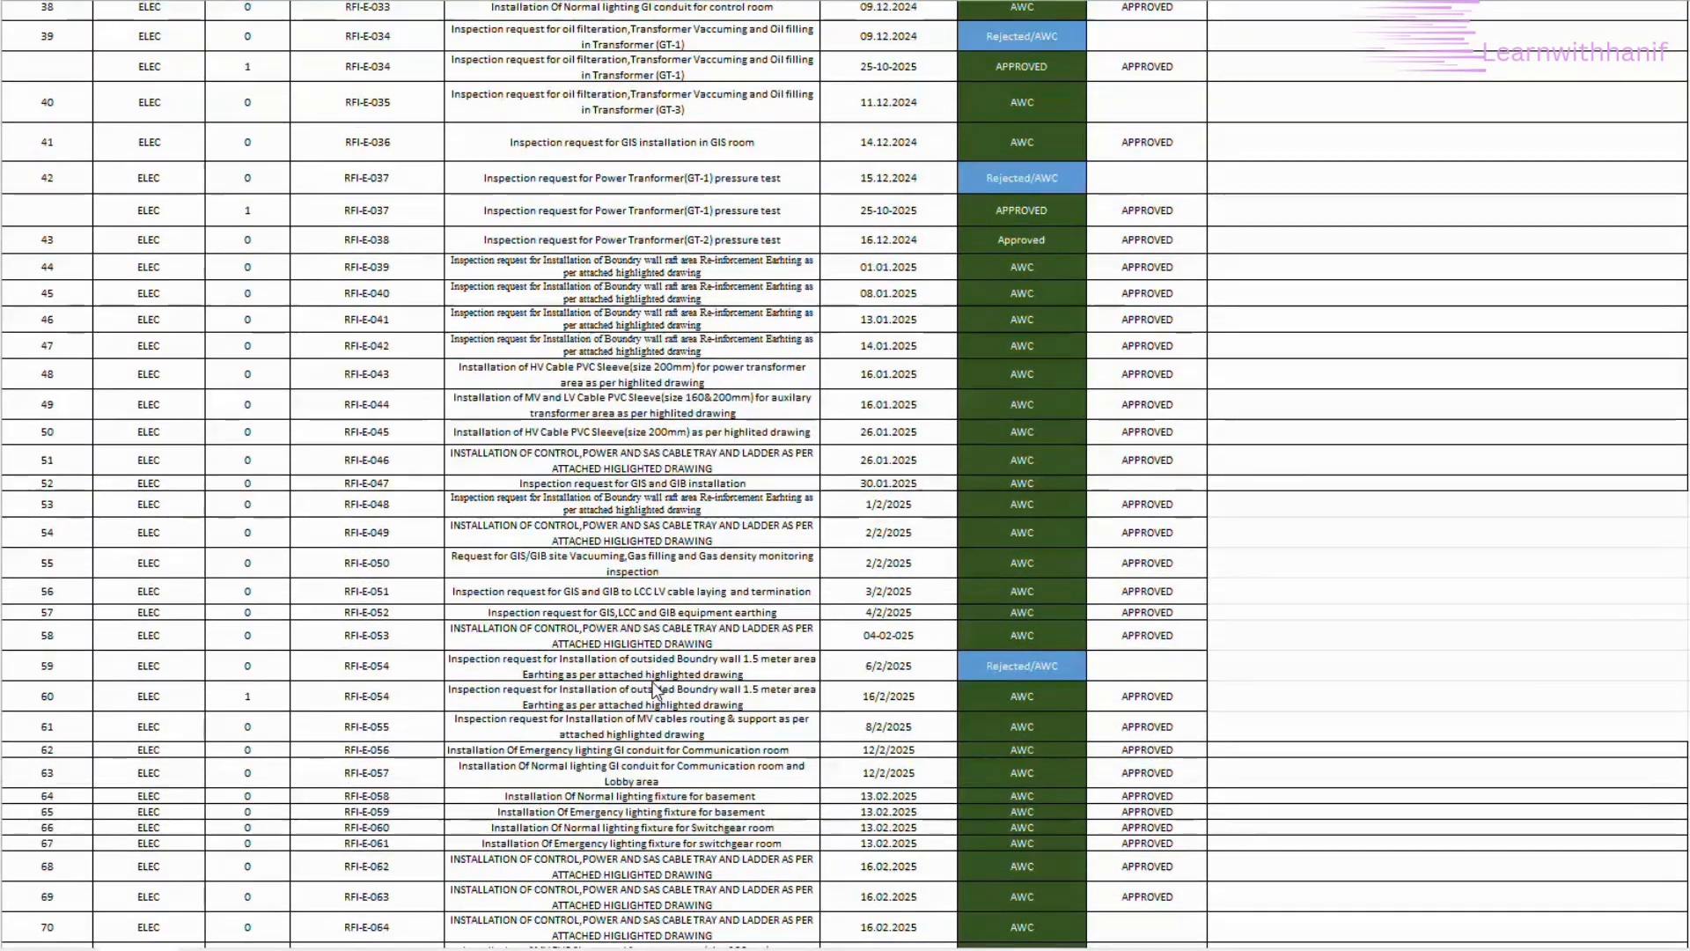
pyautogui.scroll(8, 656, 694)
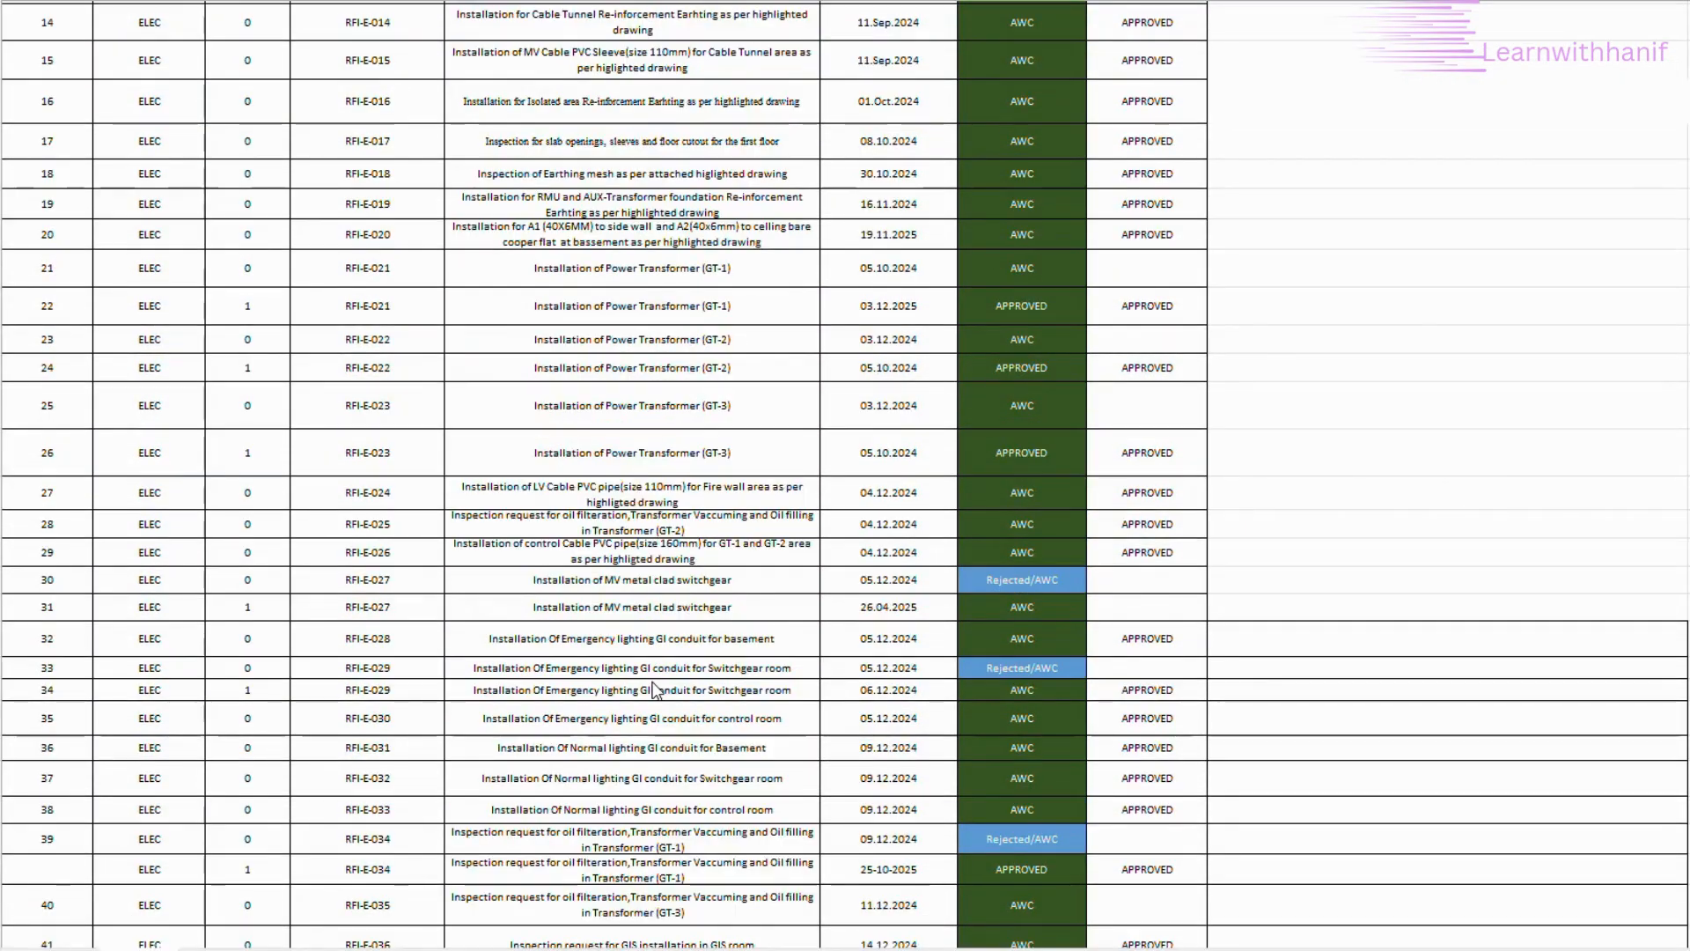
pyautogui.scroll(5, 656, 690)
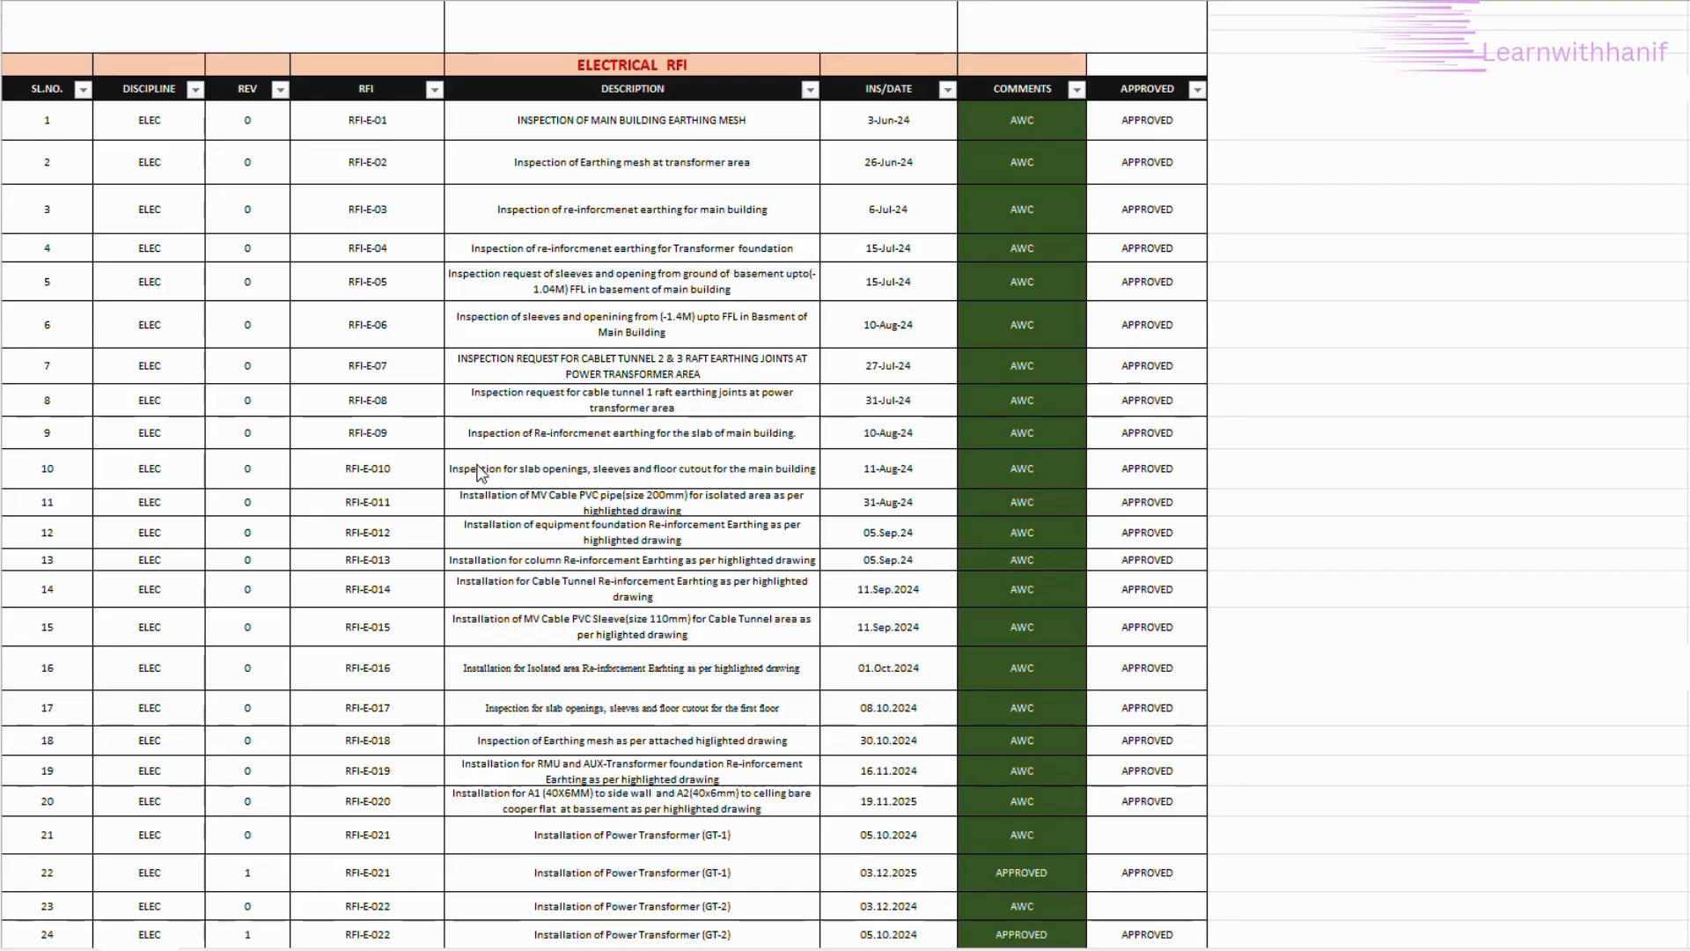
# Compare the revision numbers of the original and resubmitted RFIs in the log's first records
pyautogui.scroll(-5, 480, 473)
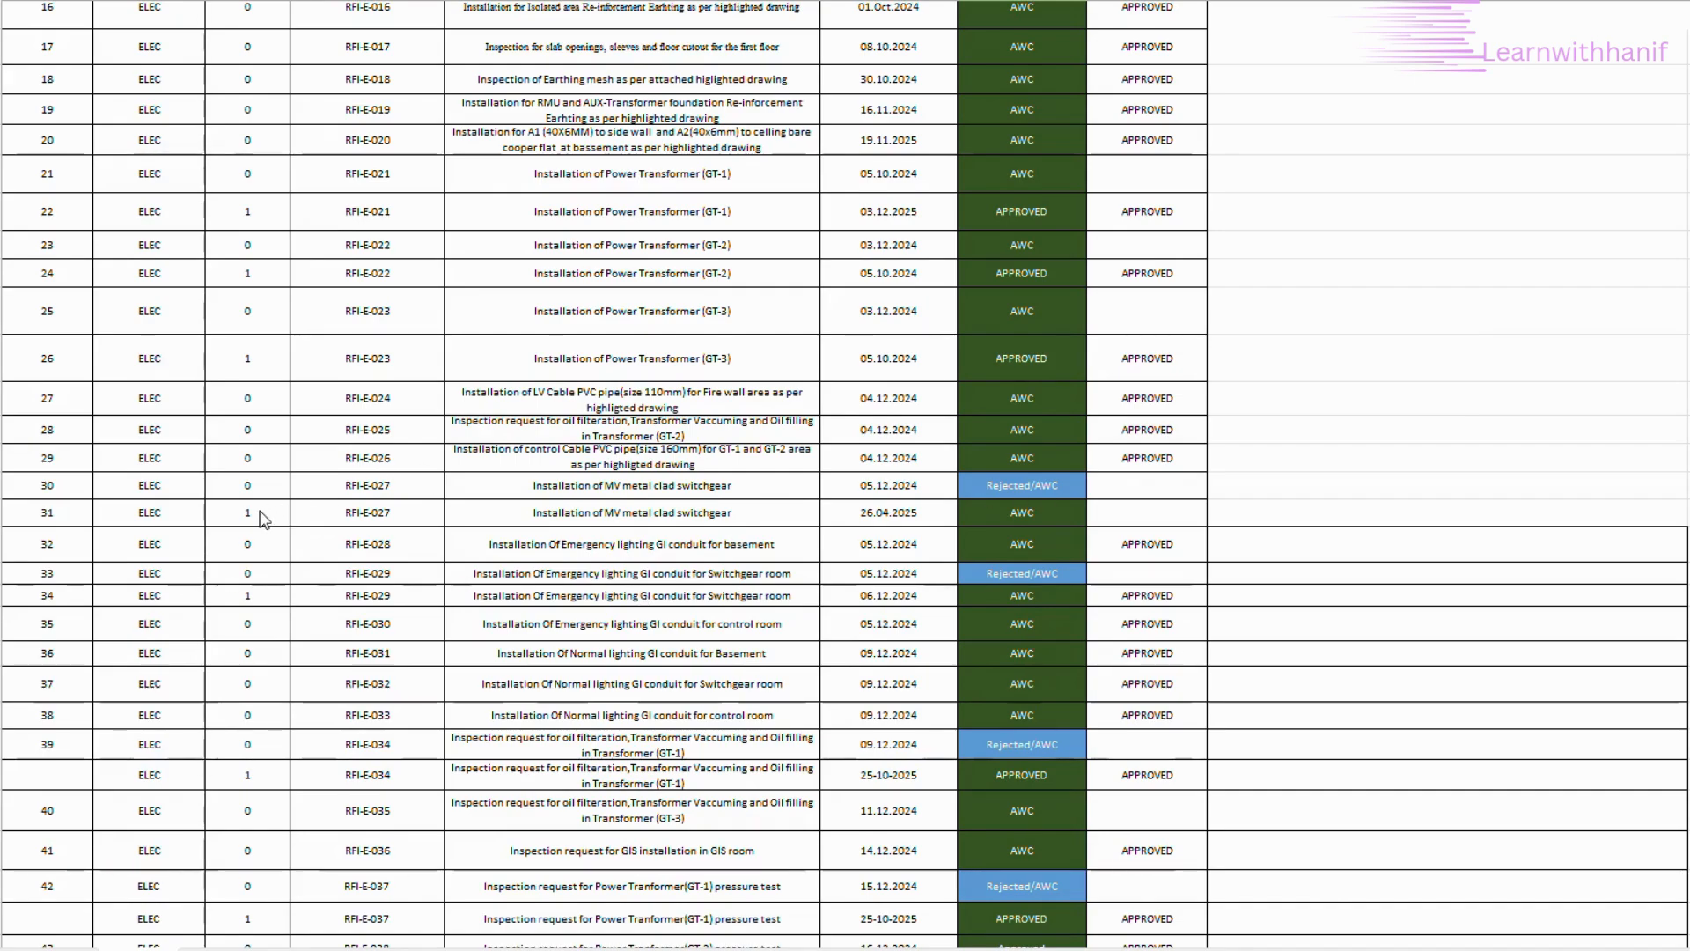
pyautogui.scroll(6, 260, 519)
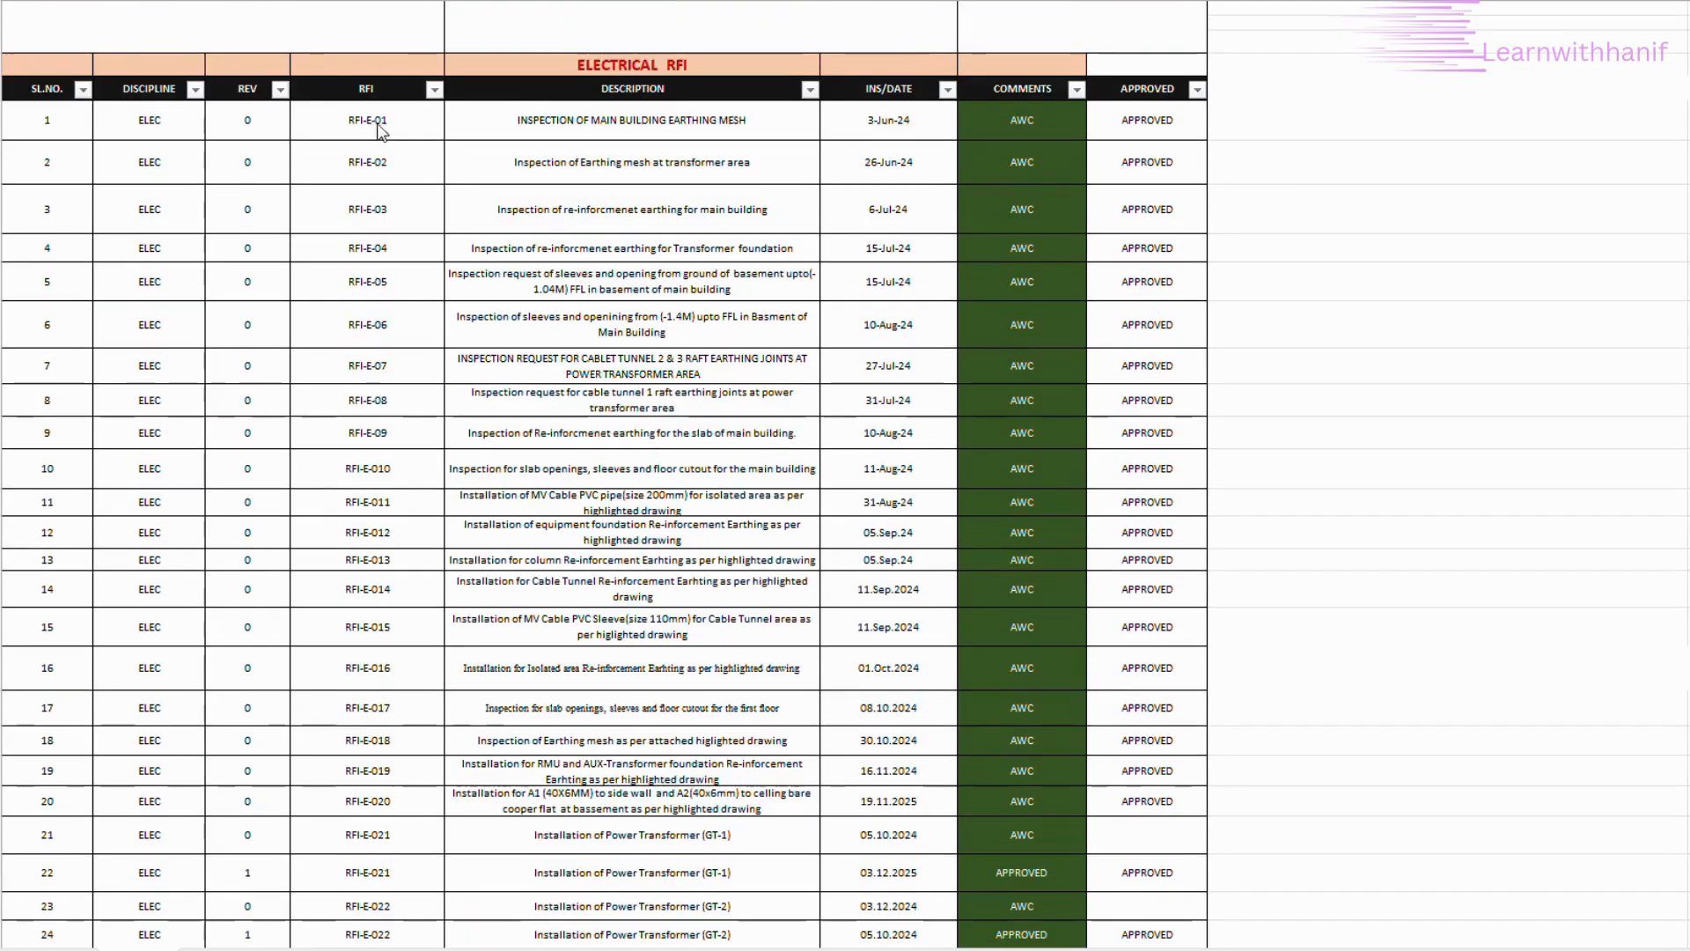
pyautogui.scroll(-2, 254, 616)
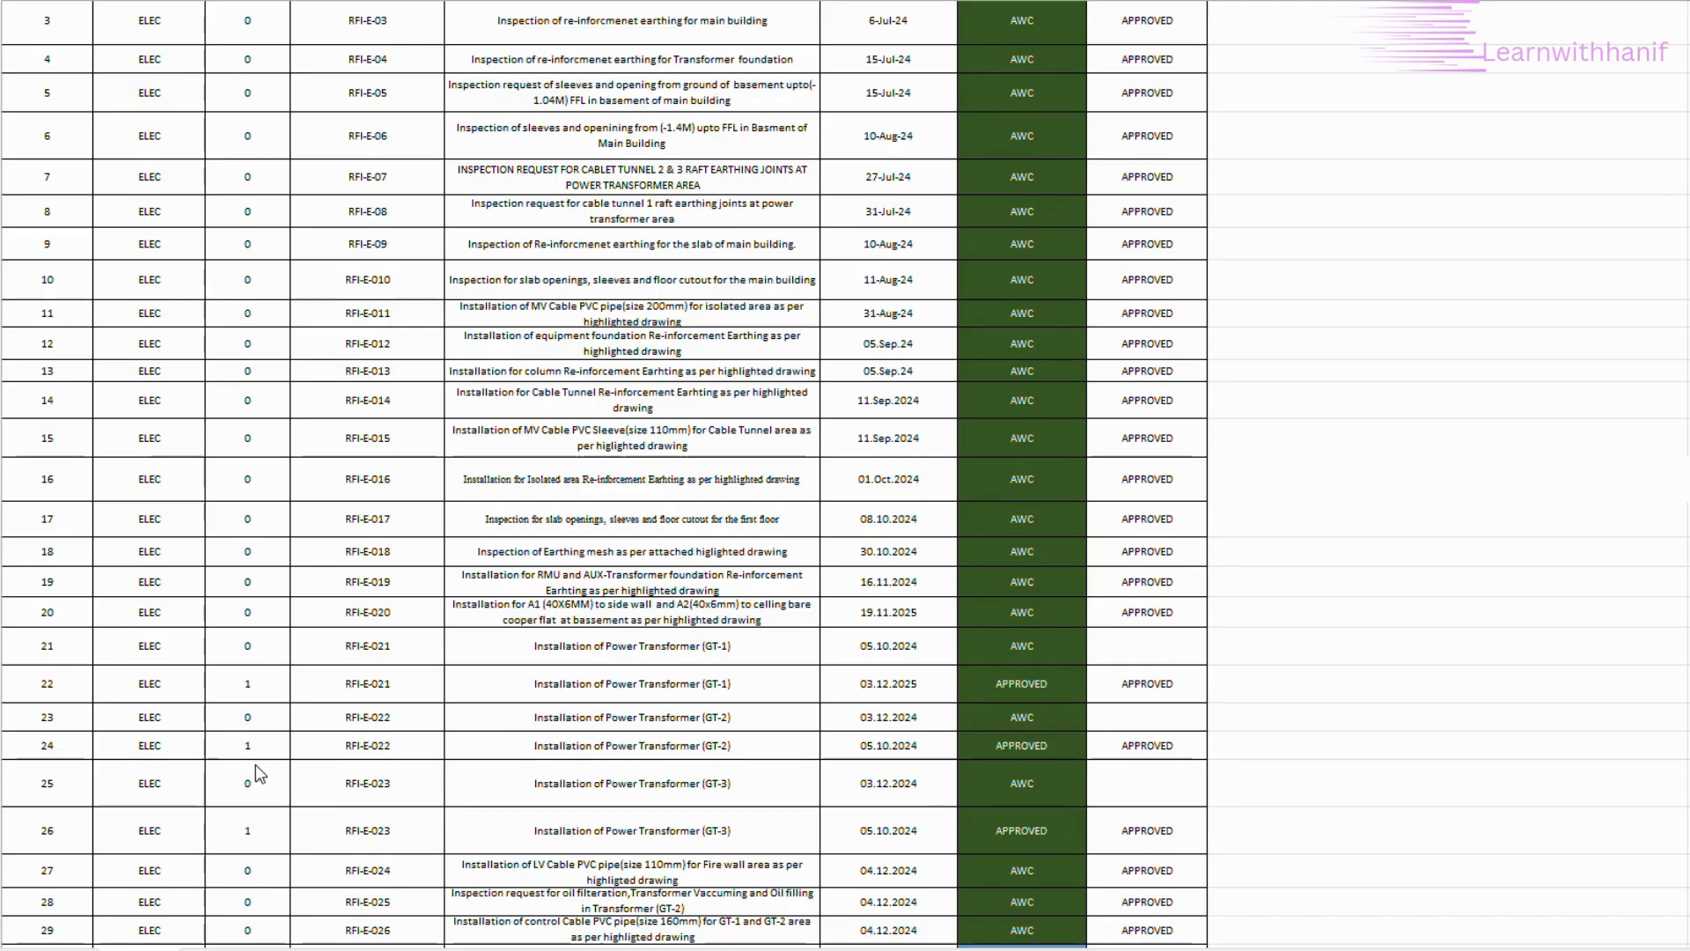
pyautogui.scroll(2, 257, 772)
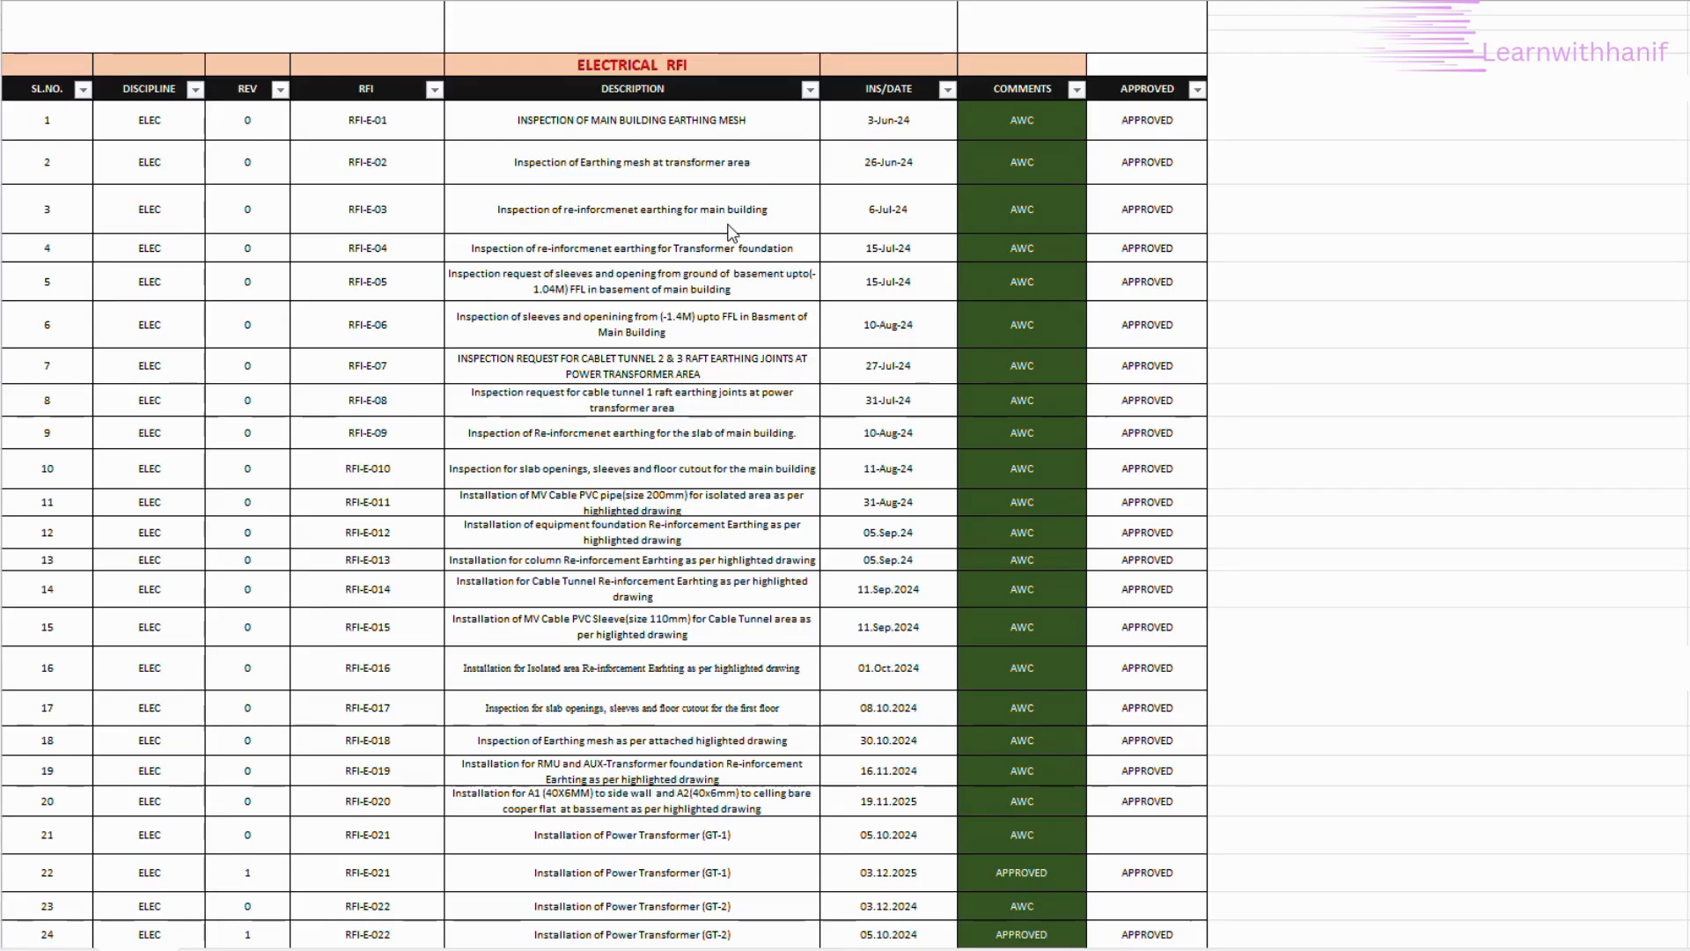
# Inspect the description of RFI-E-051 on GIS and GIB to LCC LV cable laying, then return to the first records
pyautogui.scroll(-7, 728, 232)
pyautogui.scroll(-9, 728, 231)
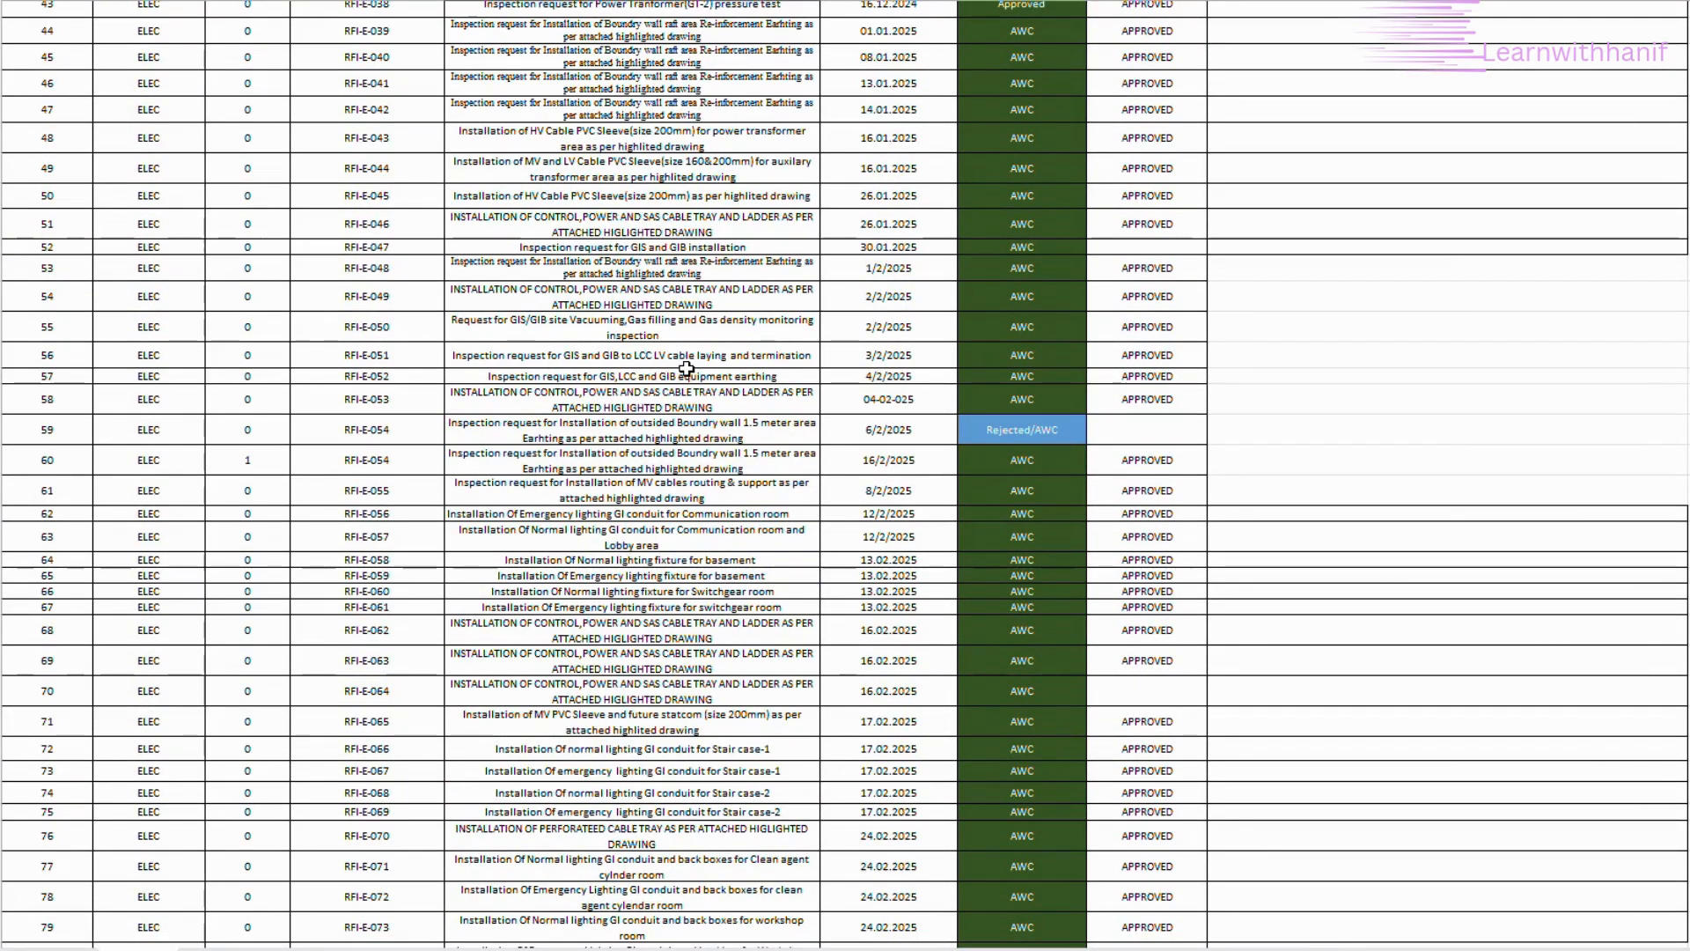
pyautogui.click(787, 361)
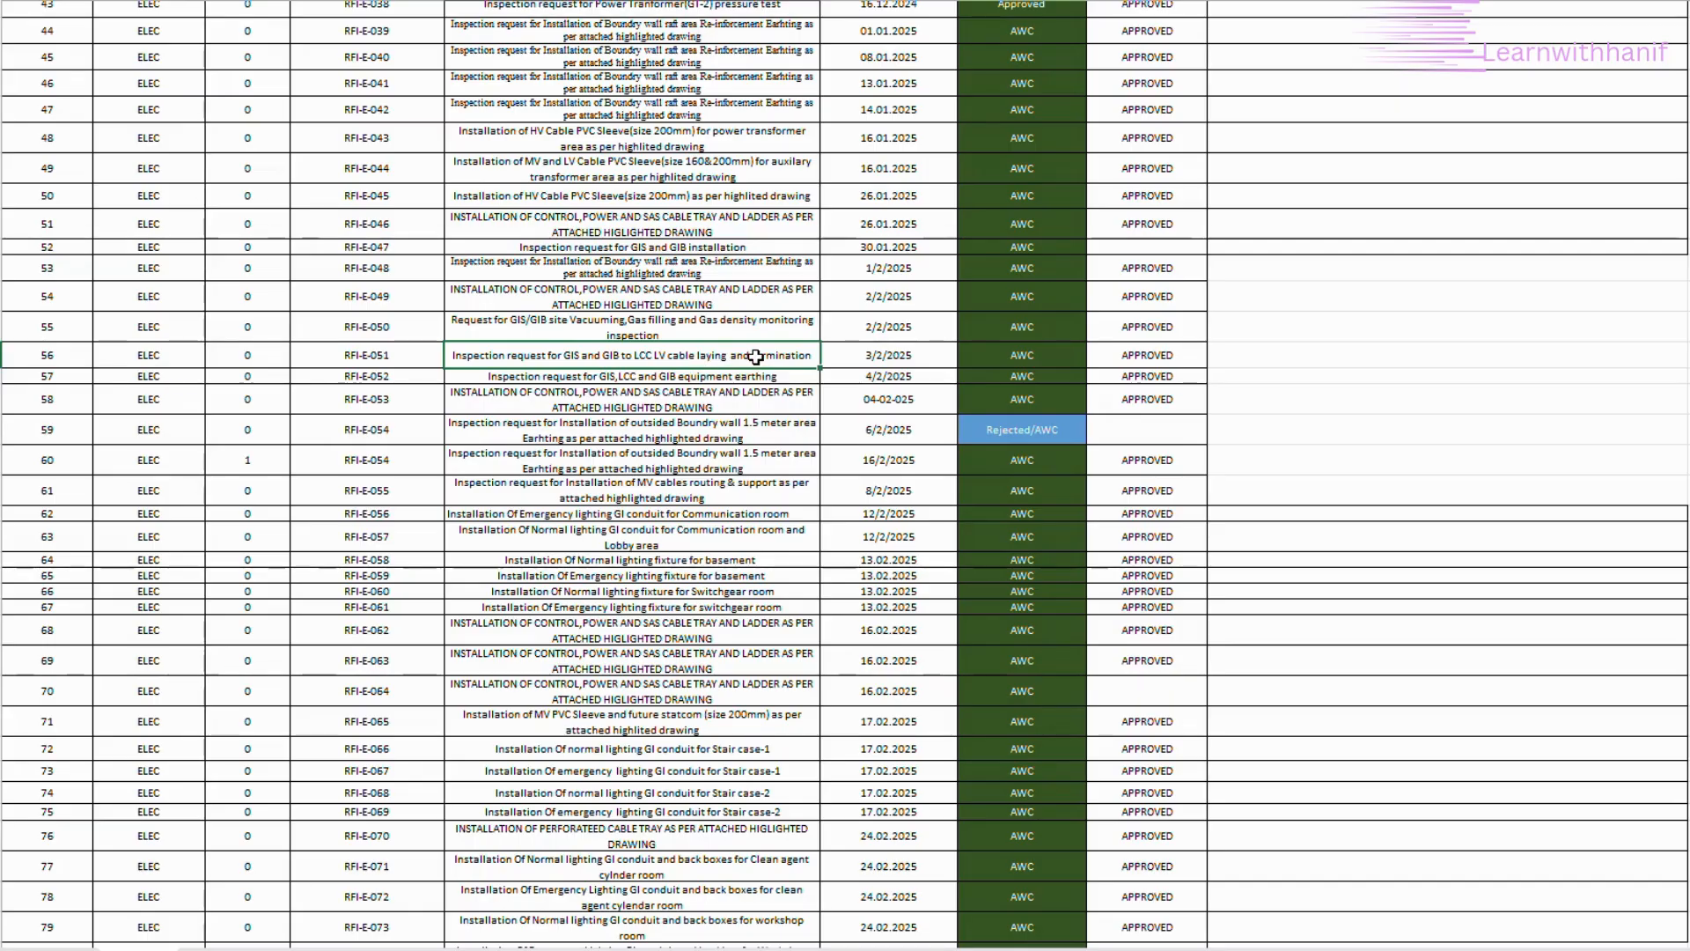
pyautogui.scroll(6, 749, 463)
pyautogui.scroll(8, 749, 463)
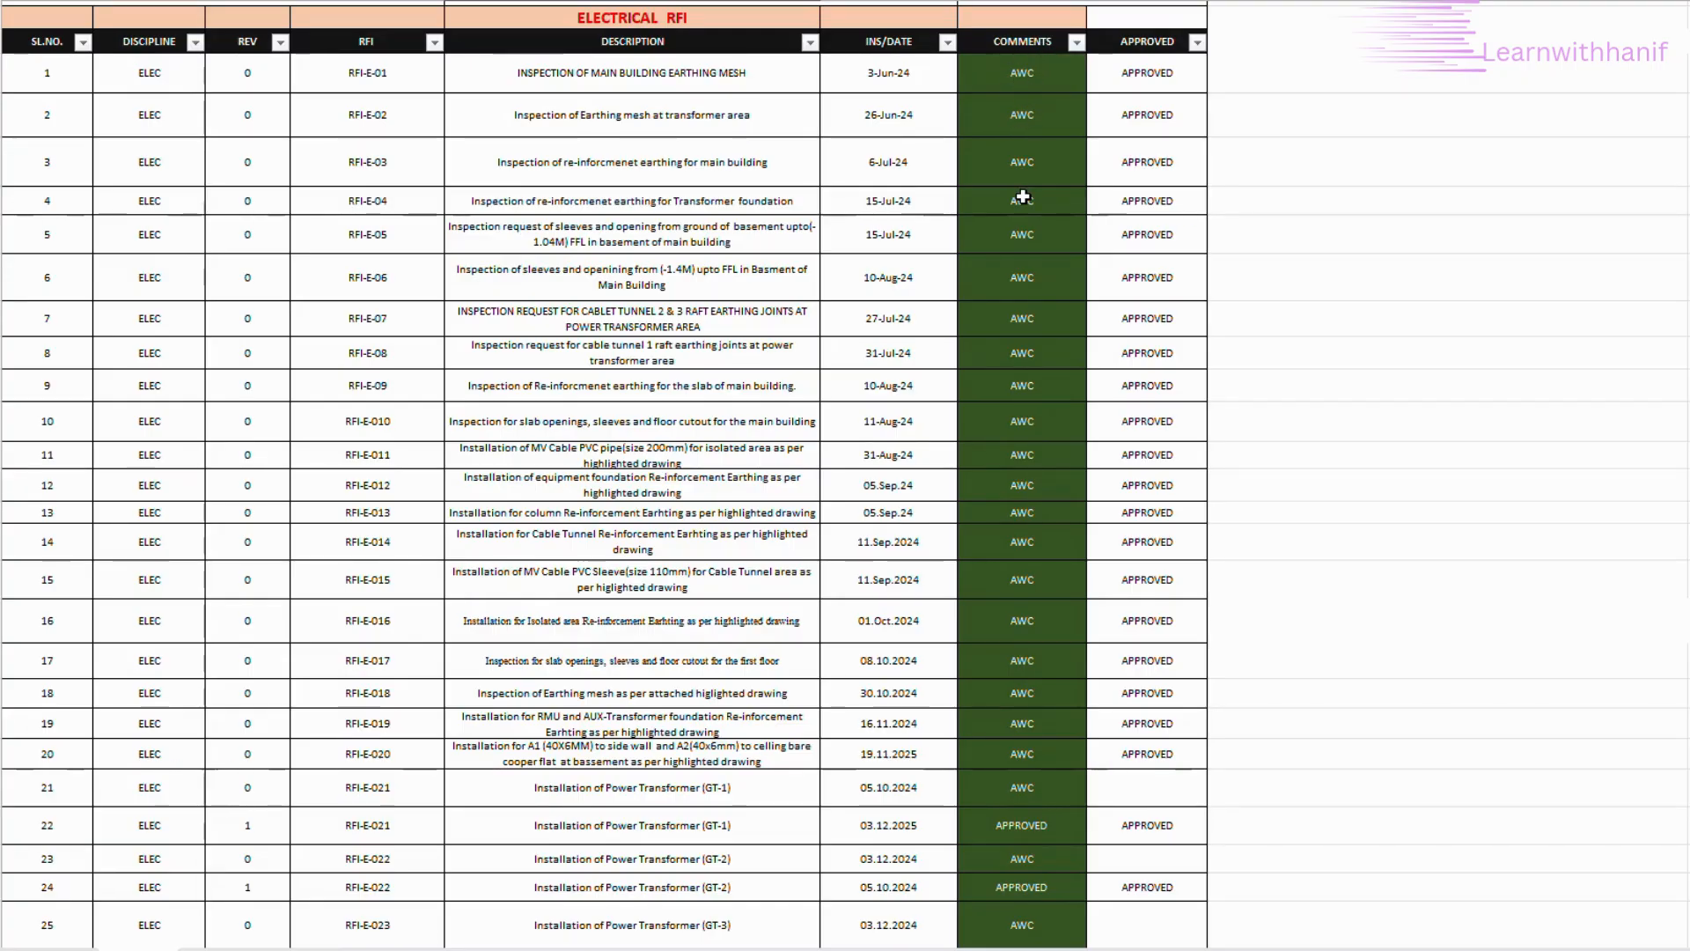
# Check the first records' comment statuses and select the description of RFI-E-01
pyautogui.scroll(-2, 1018, 449)
pyautogui.scroll(3, 1030, 331)
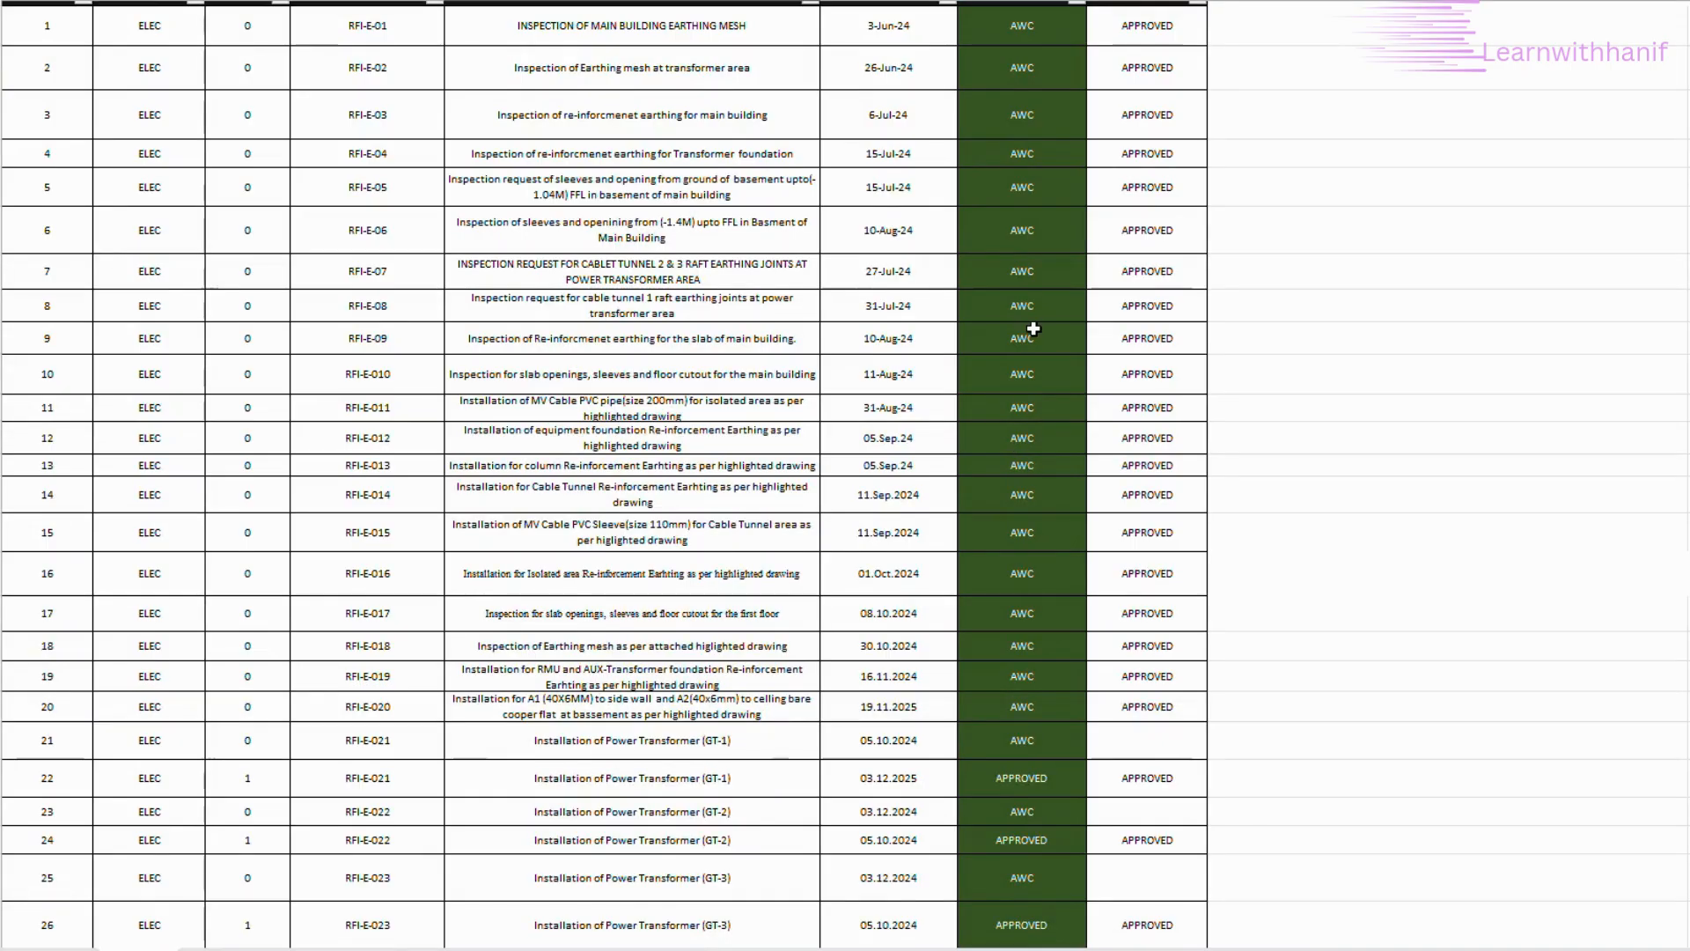
pyautogui.click(745, 127)
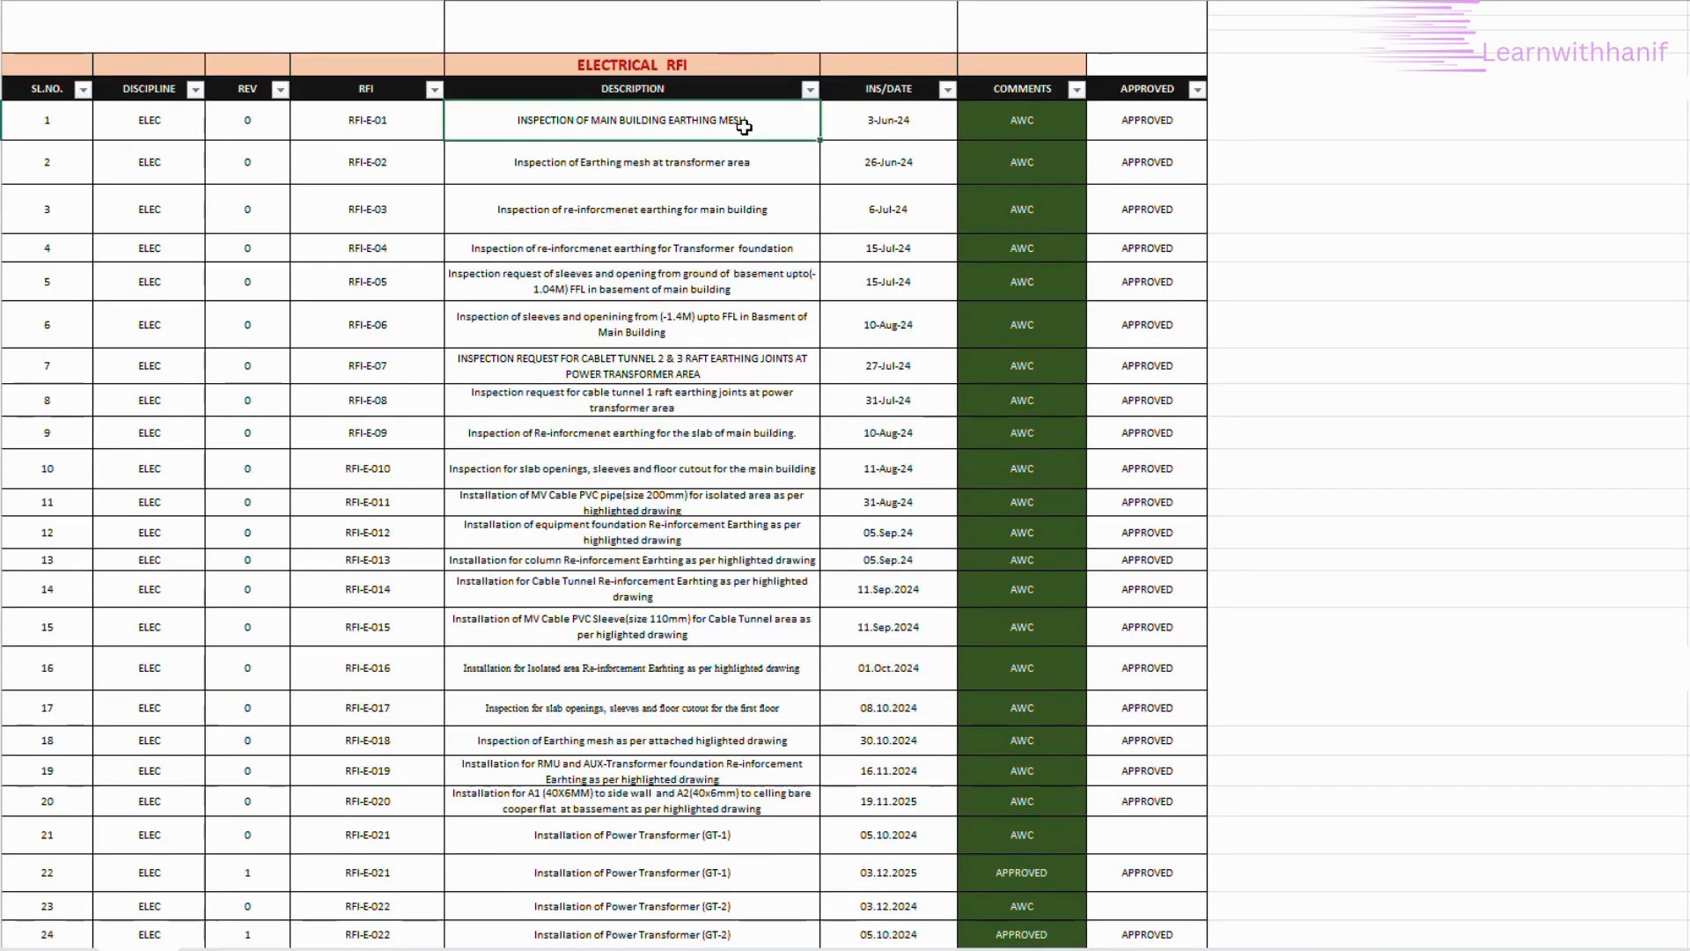
# Check the inspection date of RFI-E-01, then examine the comment statuses down to RFI-E-103 and select its comment and description
pyautogui.click(894, 129)
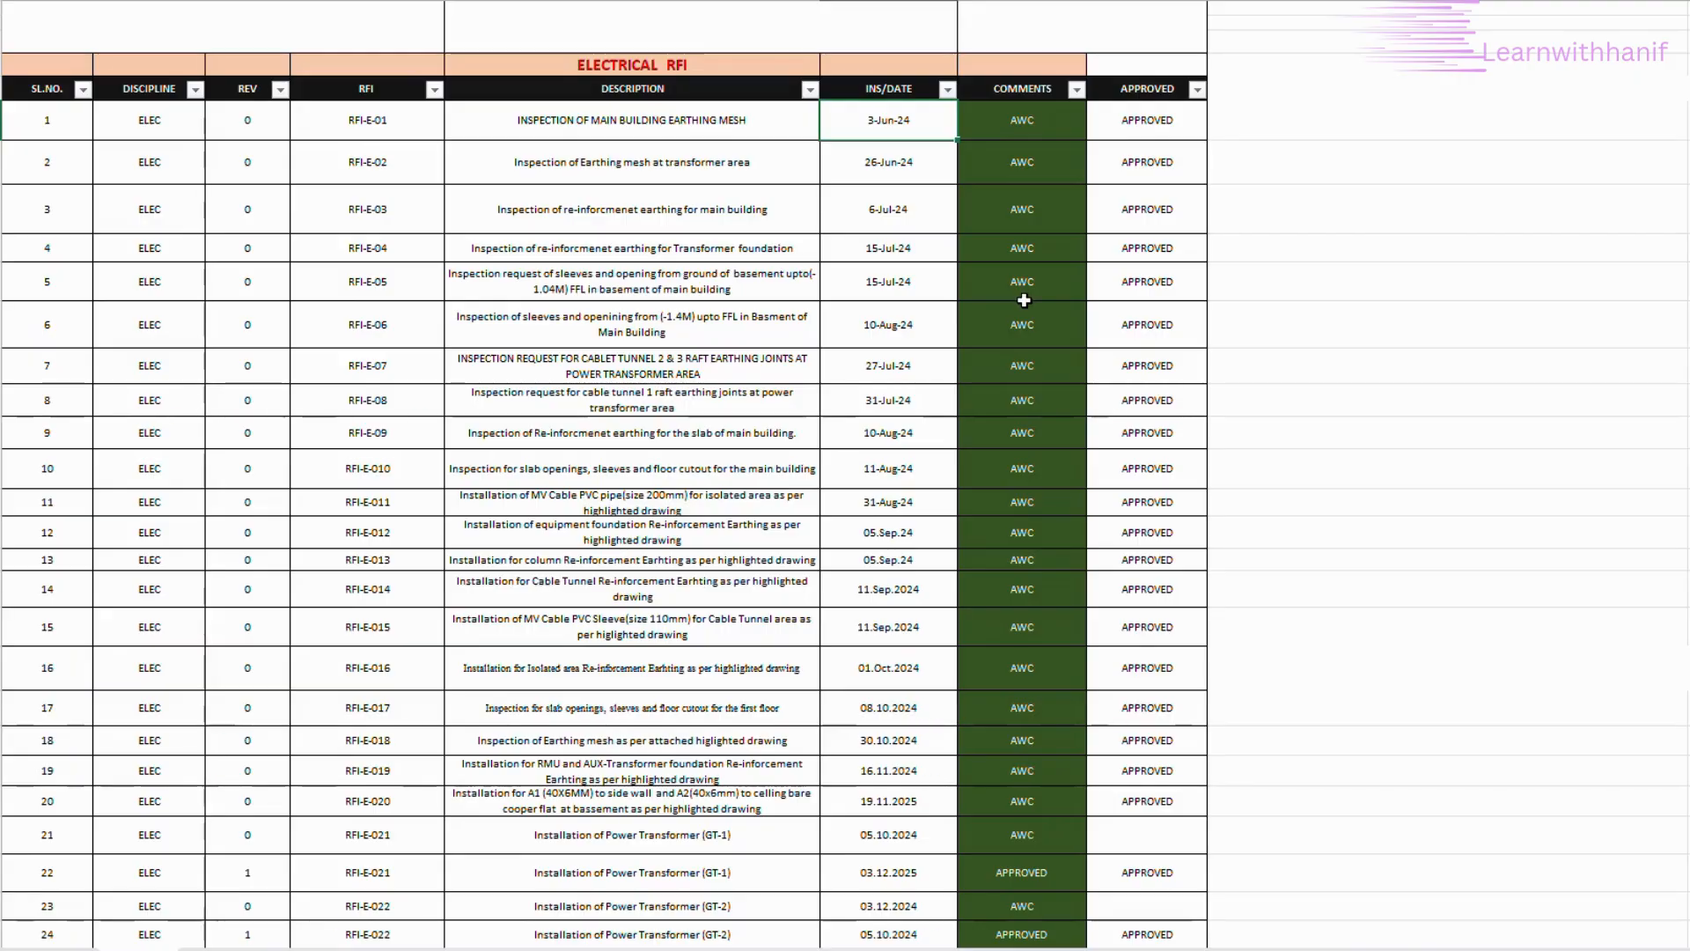
pyautogui.scroll(-8, 1024, 301)
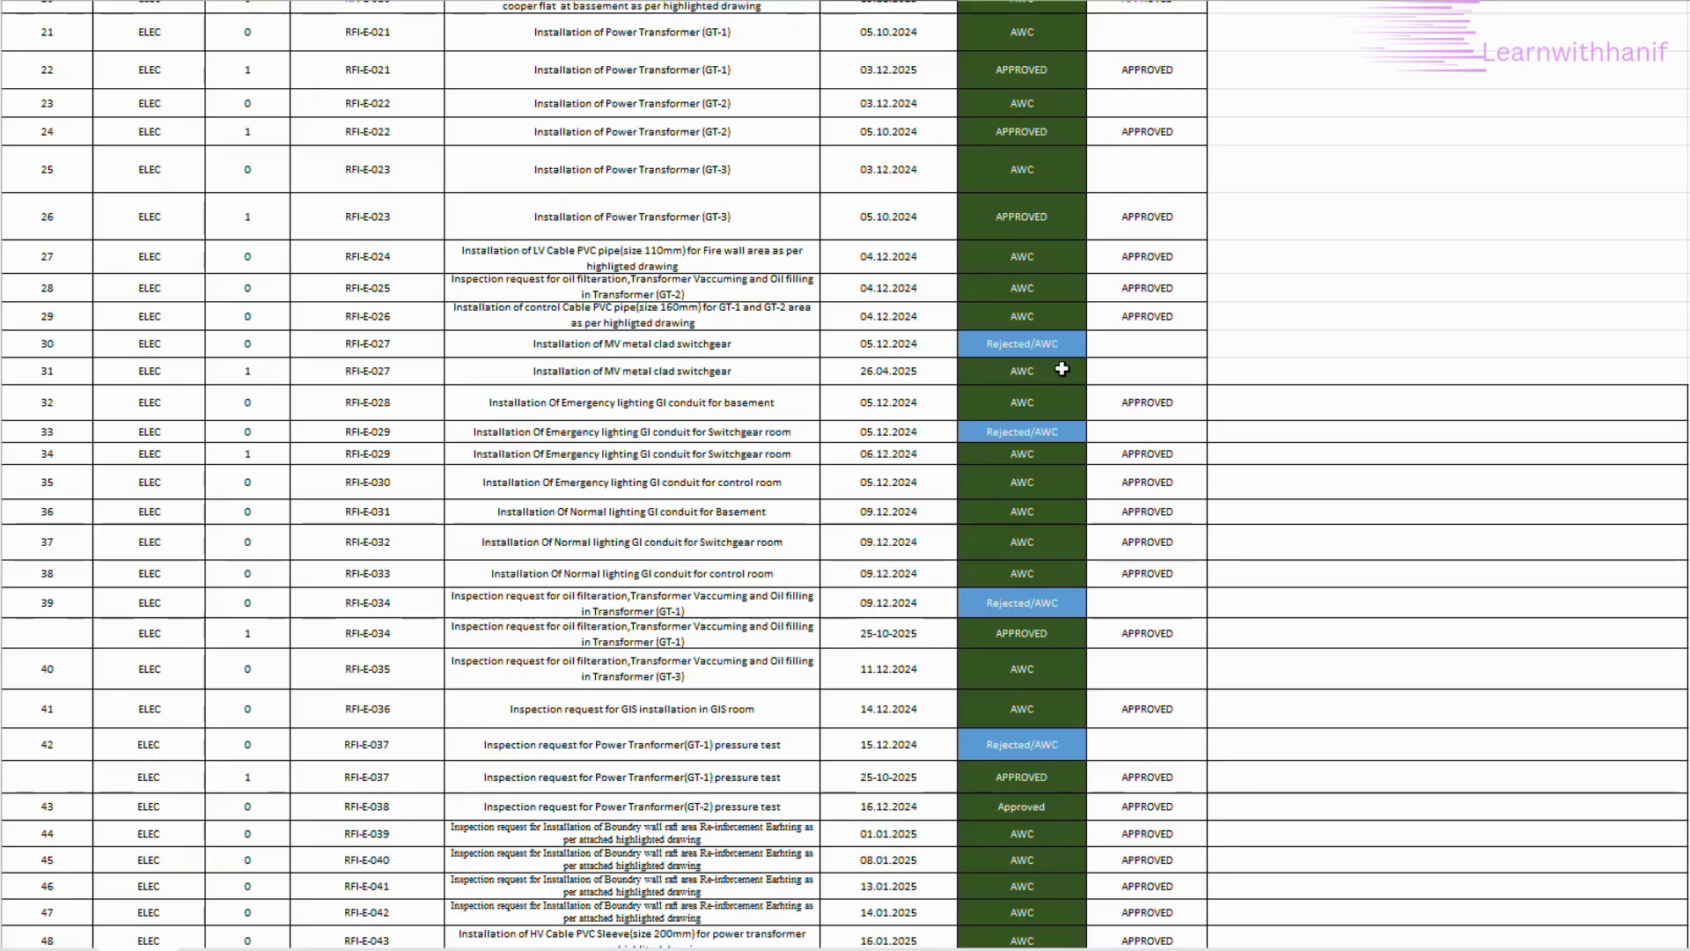
pyautogui.scroll(-13, 1032, 651)
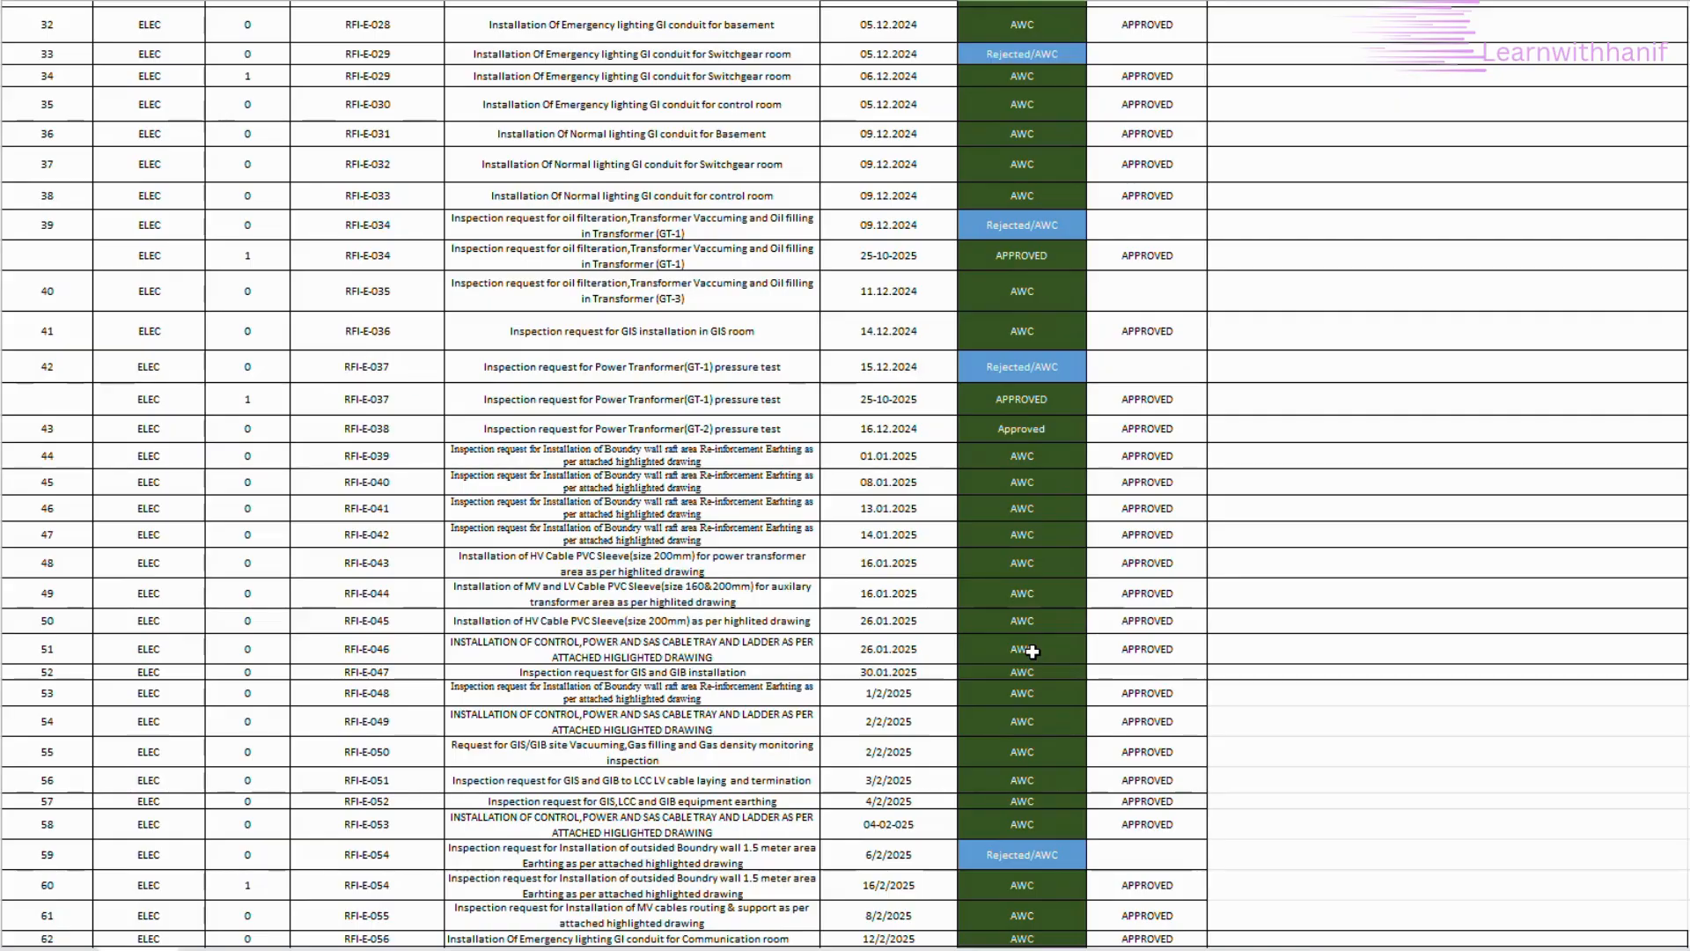
pyautogui.scroll(-8, 1032, 652)
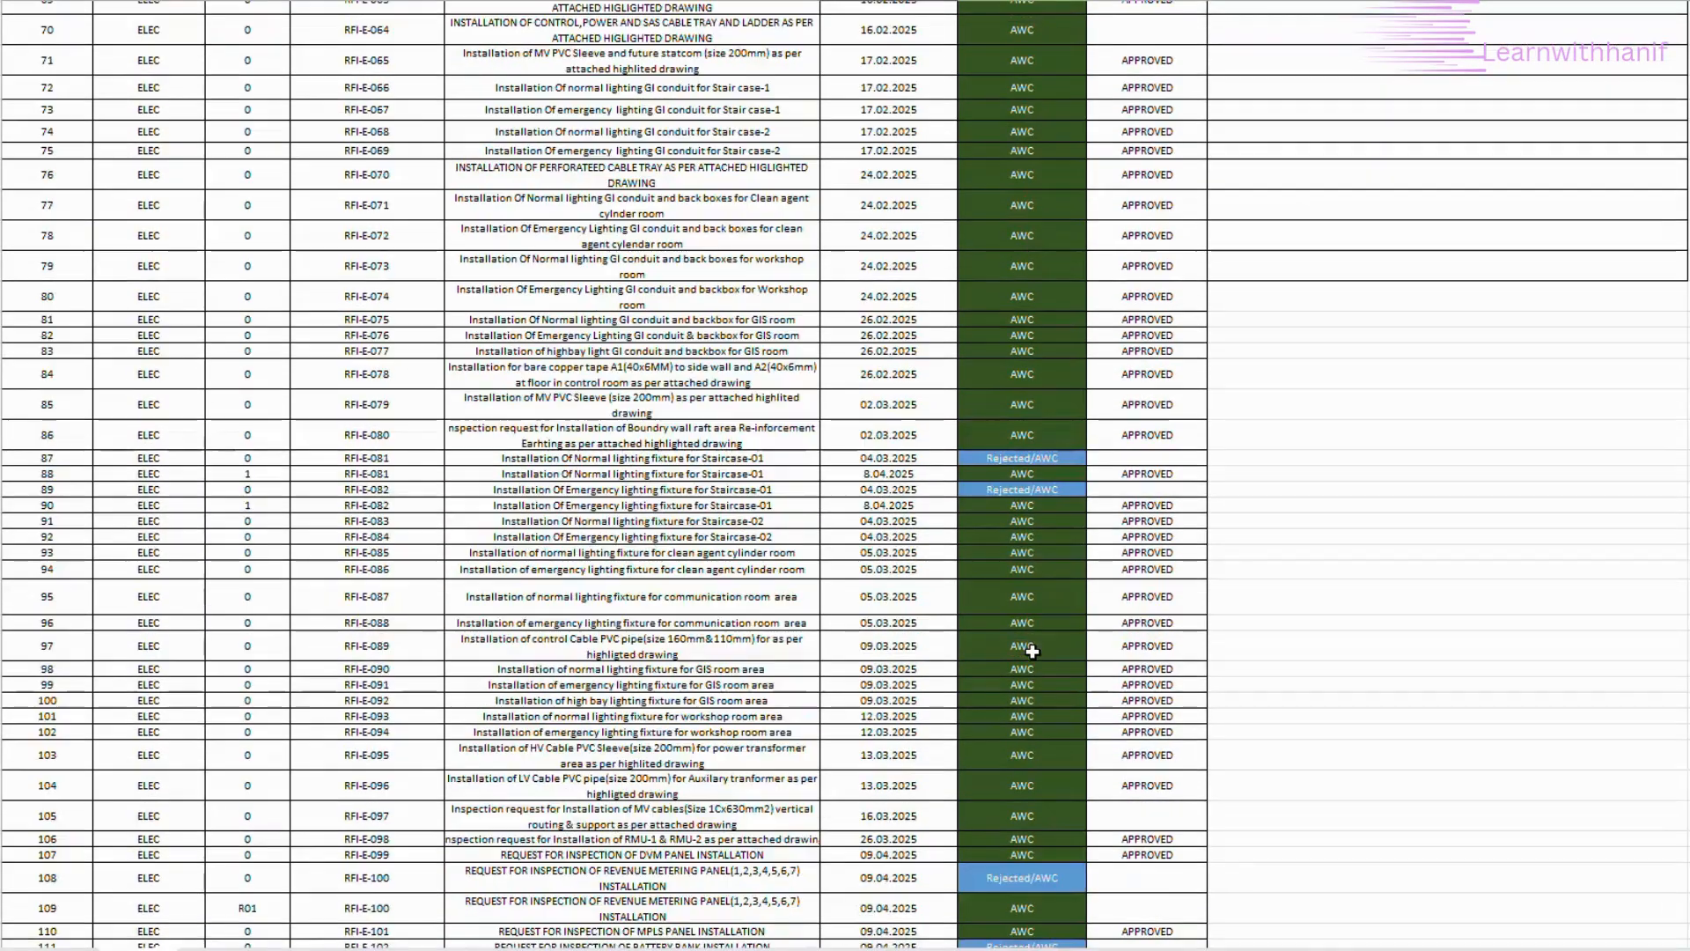
pyautogui.scroll(-2, 1032, 651)
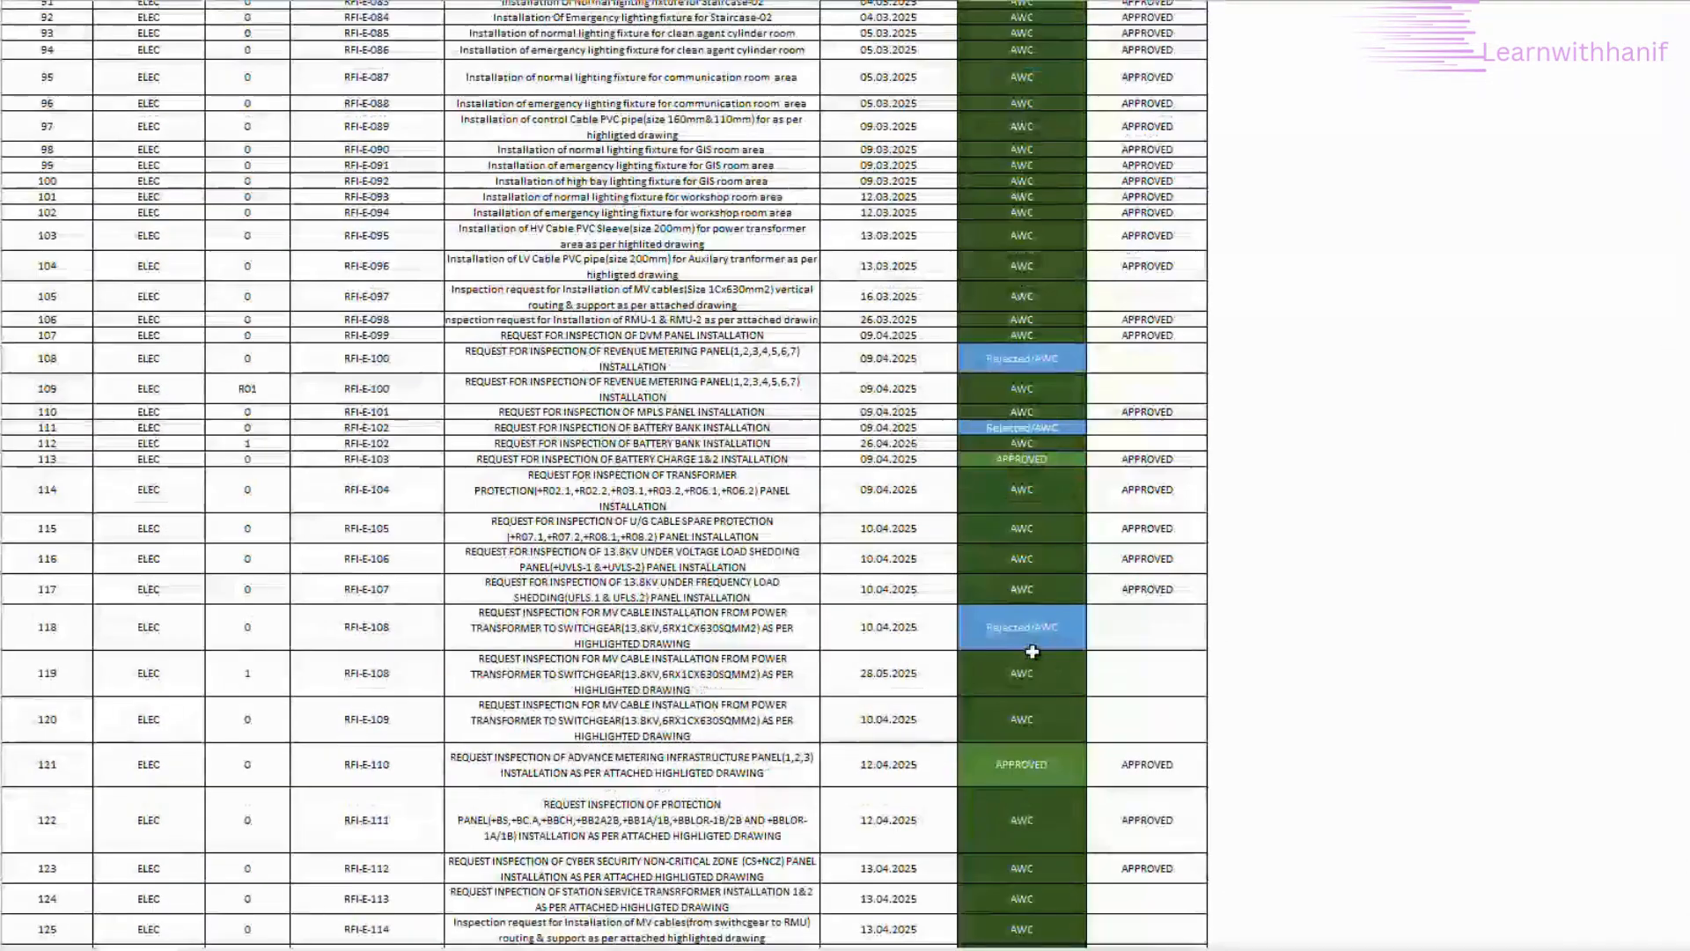
pyautogui.click(1021, 463)
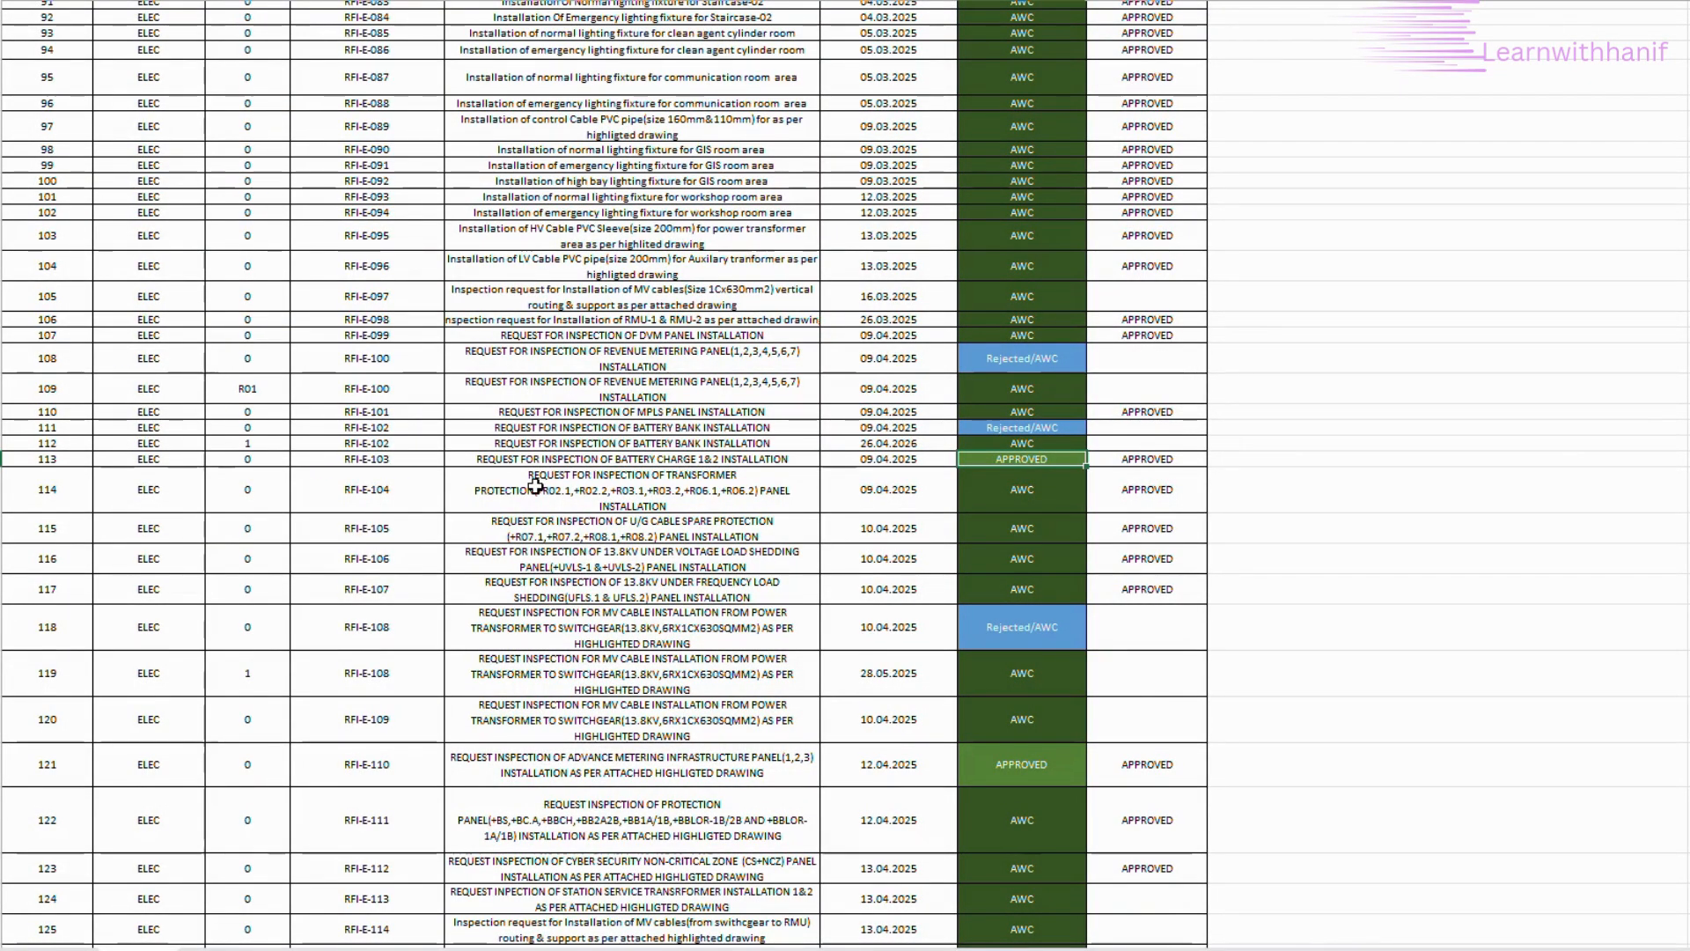
pyautogui.click(771, 462)
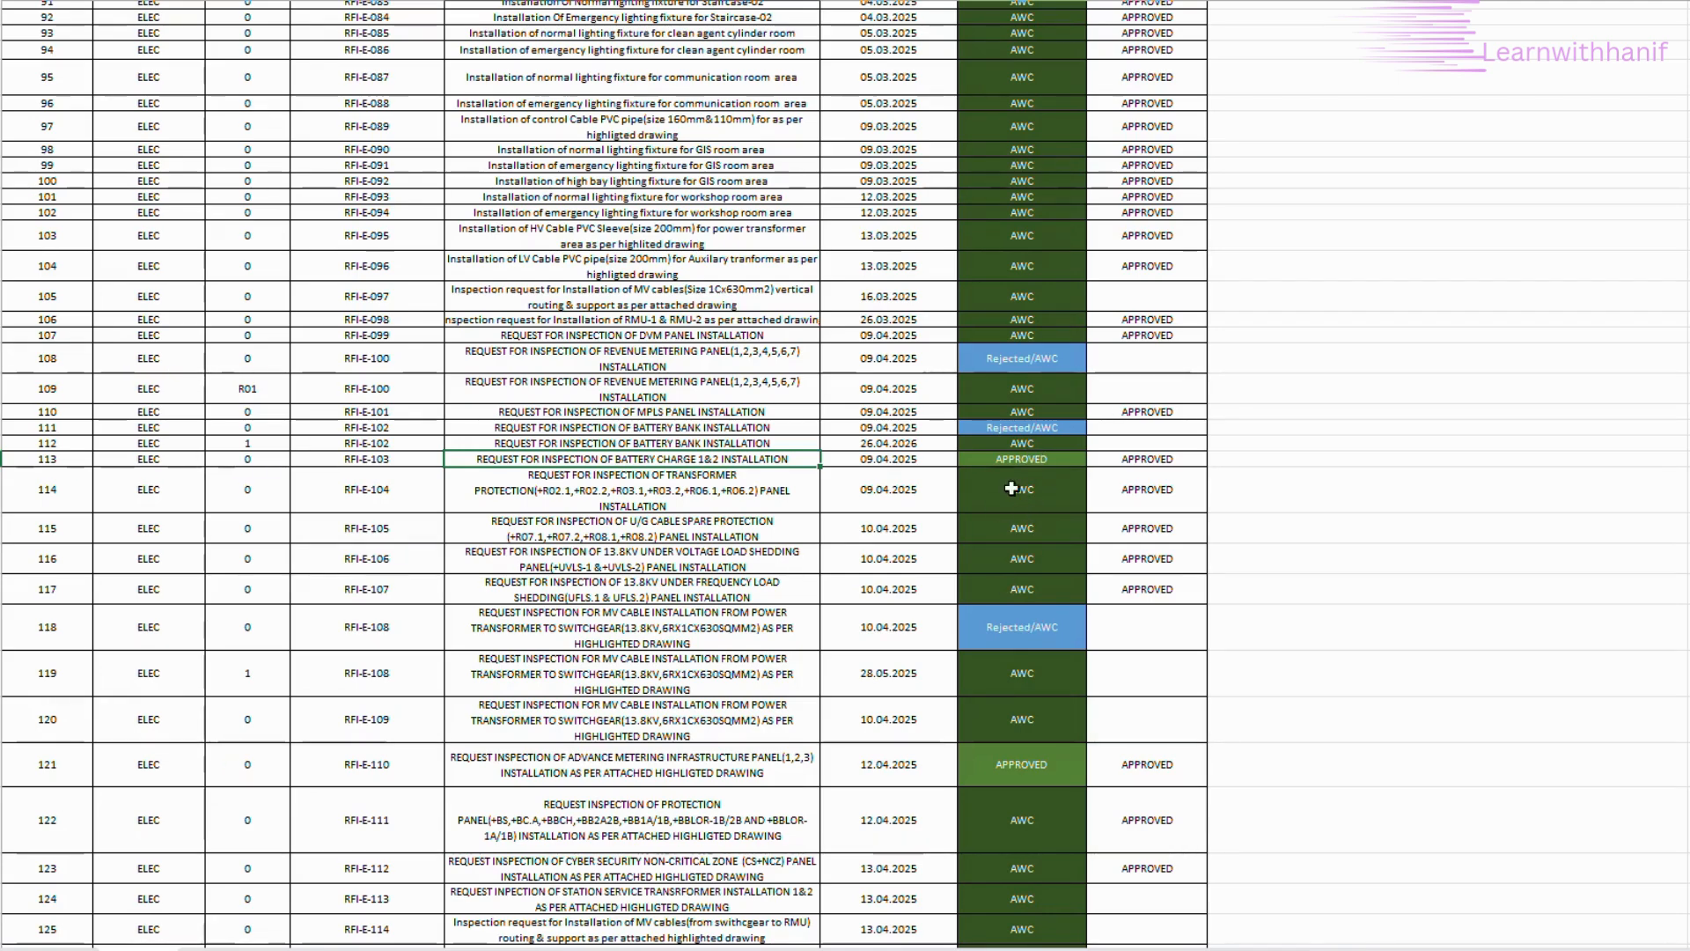
# Review the comment statuses from RFI-E-103 back to the log's first record and select the comment of RFI-E-01
pyautogui.scroll(9, 1012, 564)
pyautogui.scroll(8, 1019, 541)
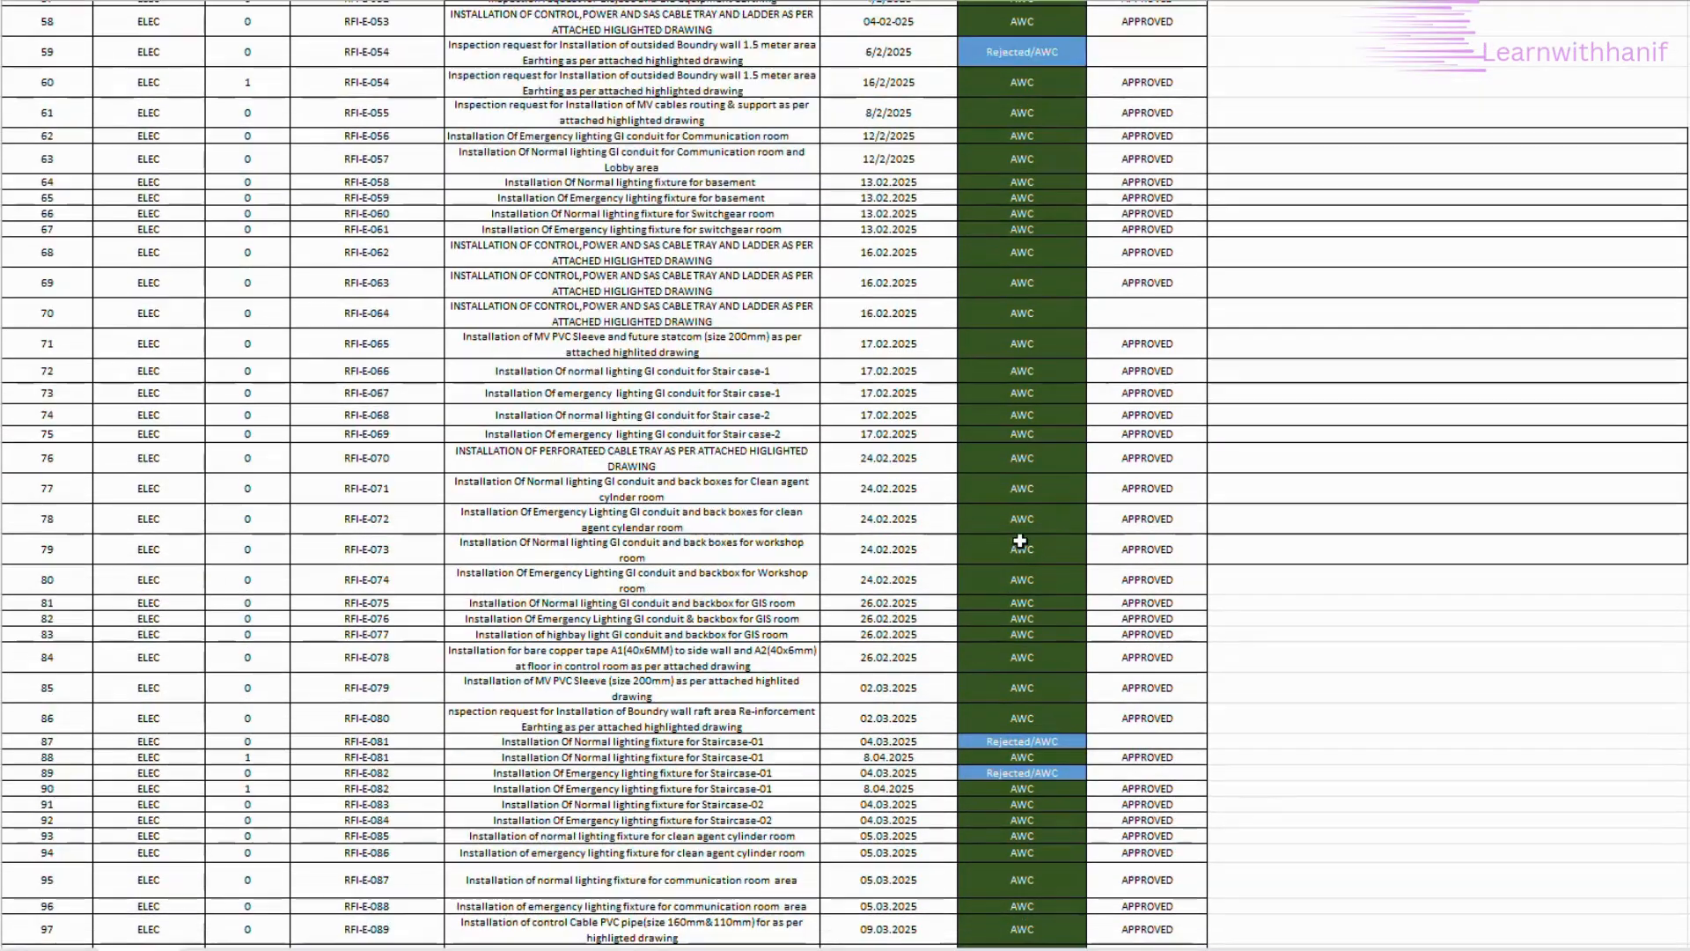
pyautogui.scroll(10, 1019, 541)
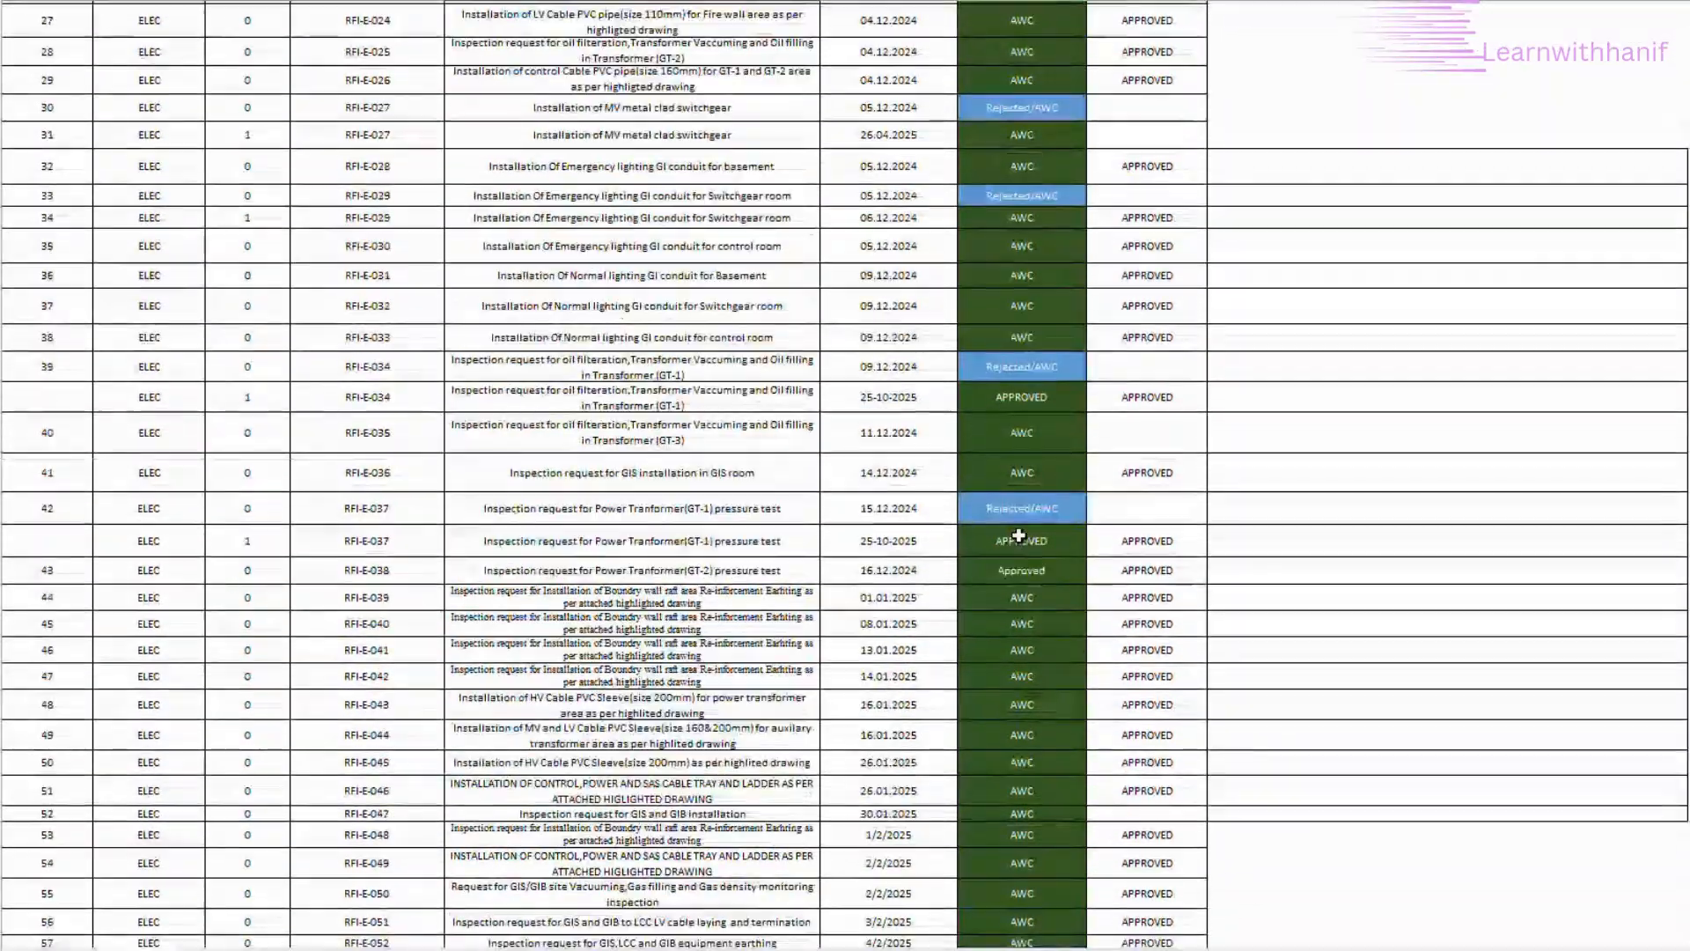
pyautogui.scroll(1, 1019, 535)
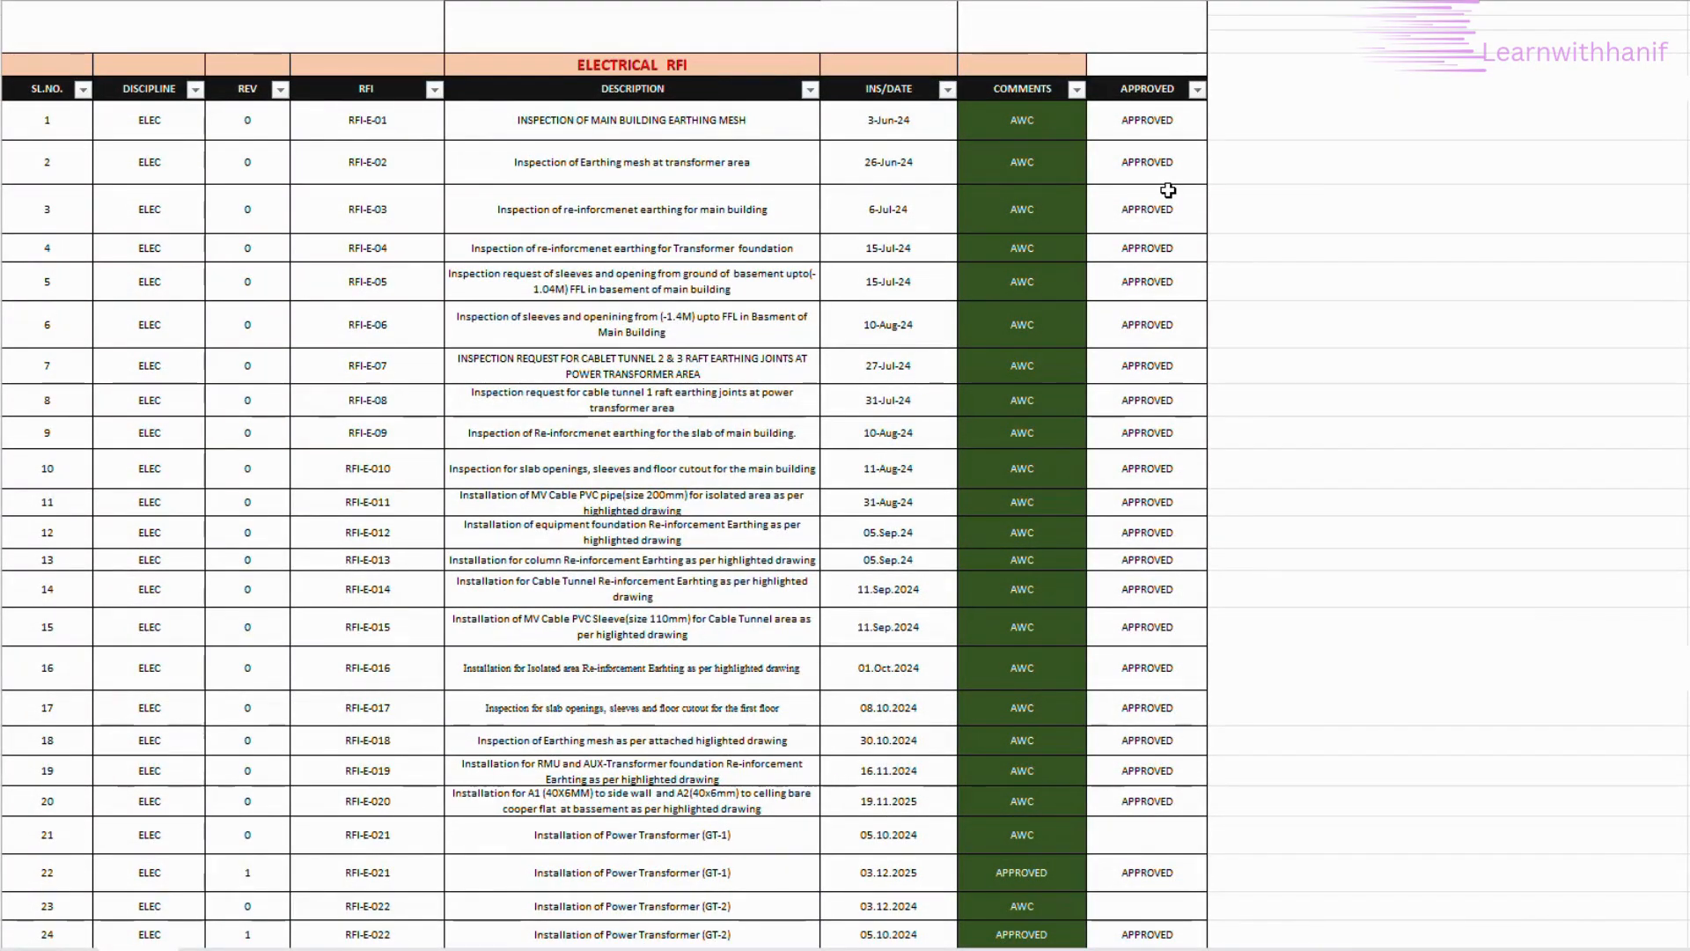
pyautogui.click(1046, 131)
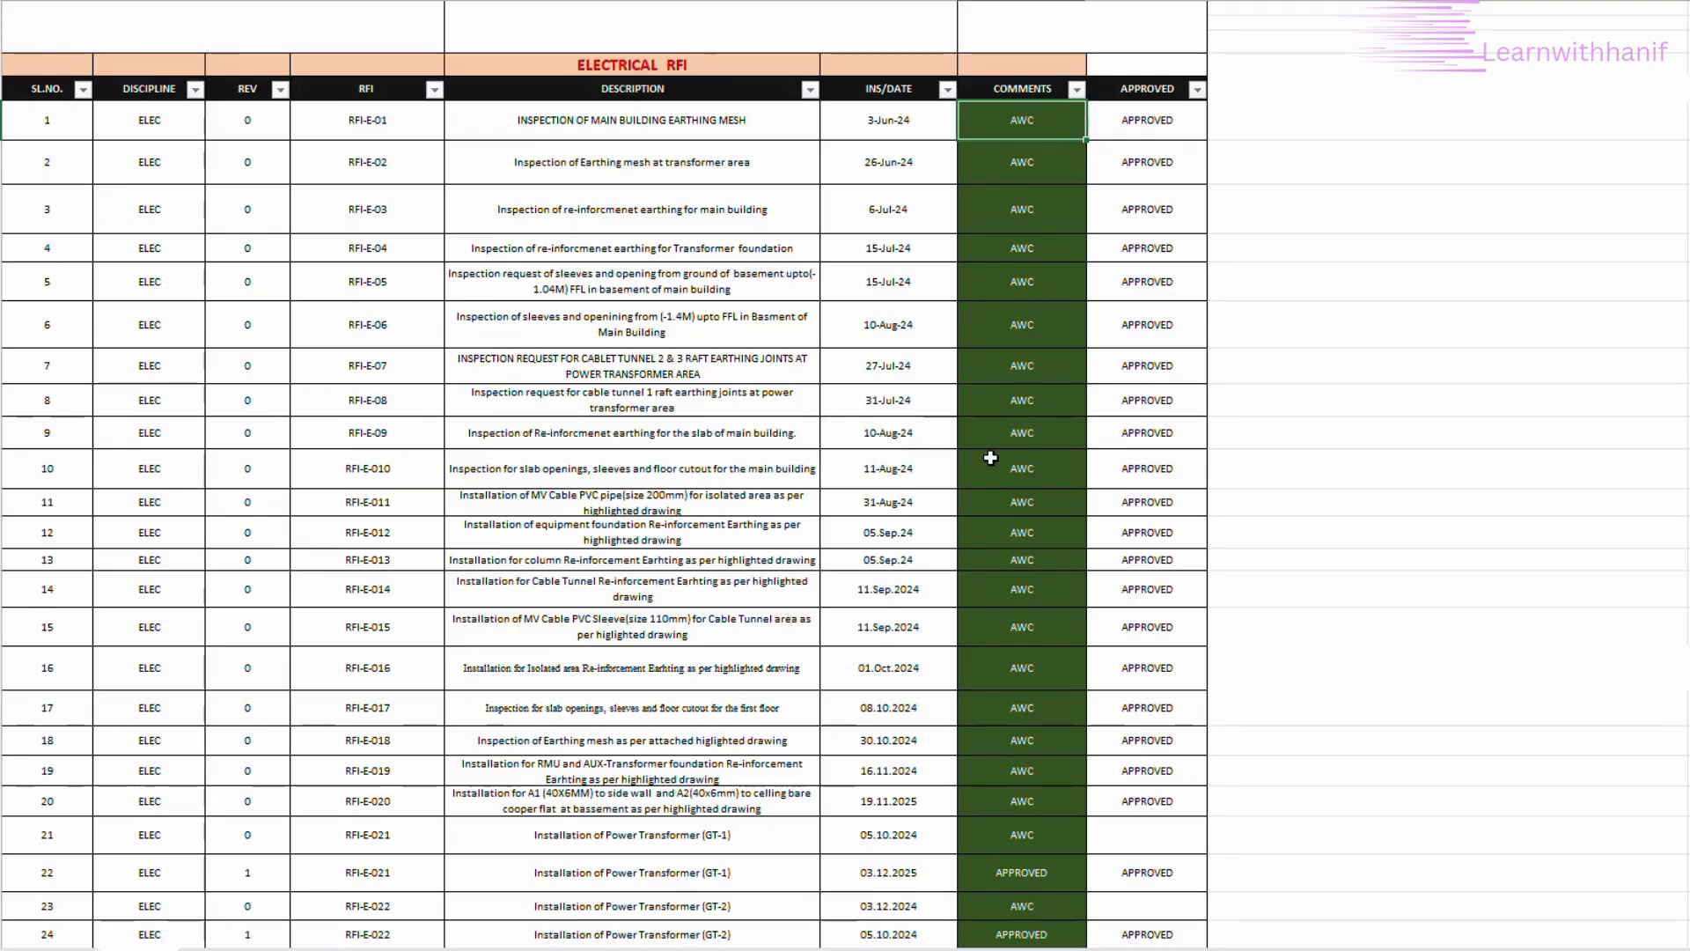
# Compare the comment status of the revision 1 RFI-E-021 record with the comment and approval statuses of RFI-E-01
pyautogui.scroll(-3, 990, 458)
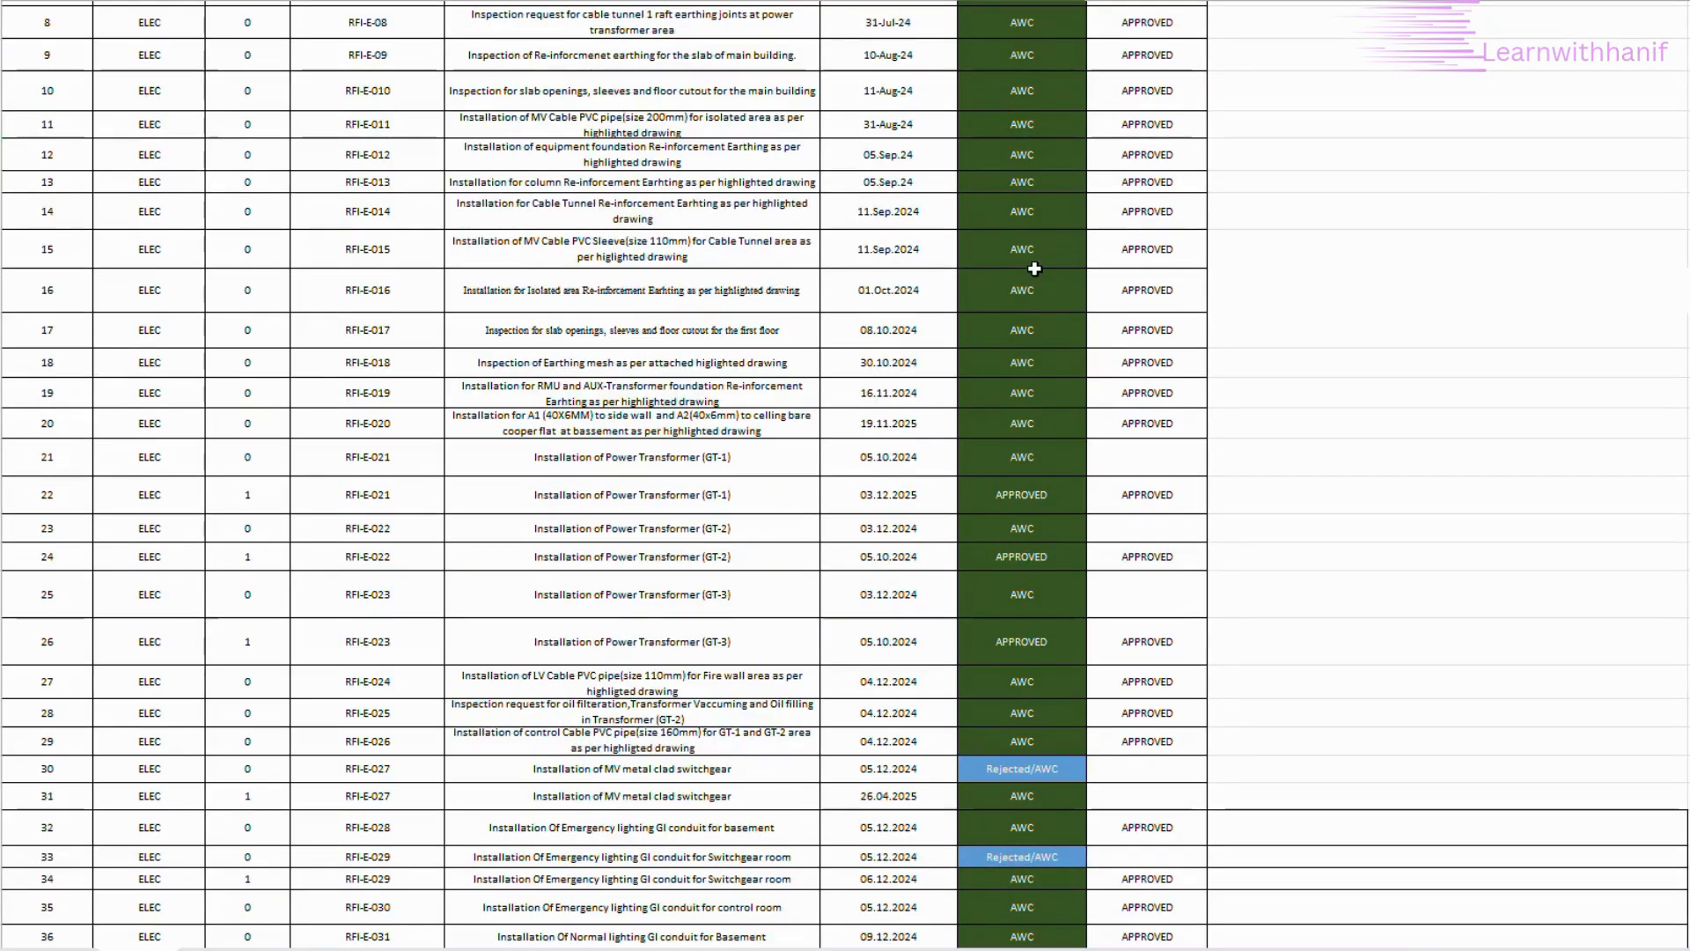
pyautogui.click(1023, 498)
pyautogui.scroll(2, 1036, 241)
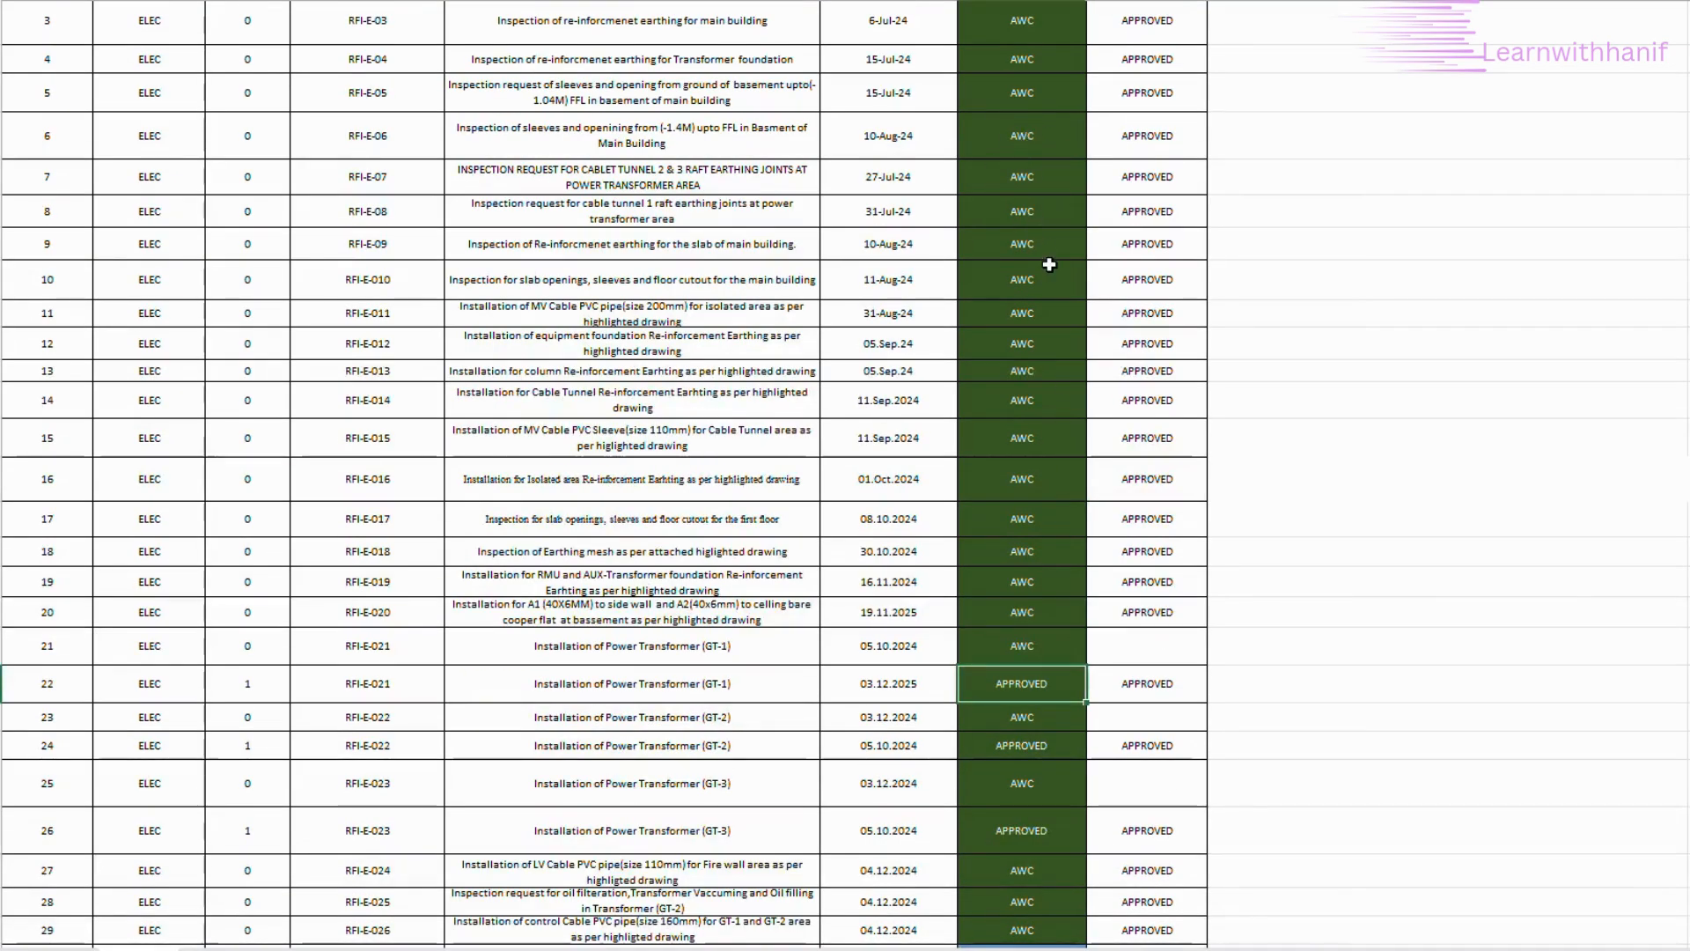
pyautogui.scroll(2, 1048, 264)
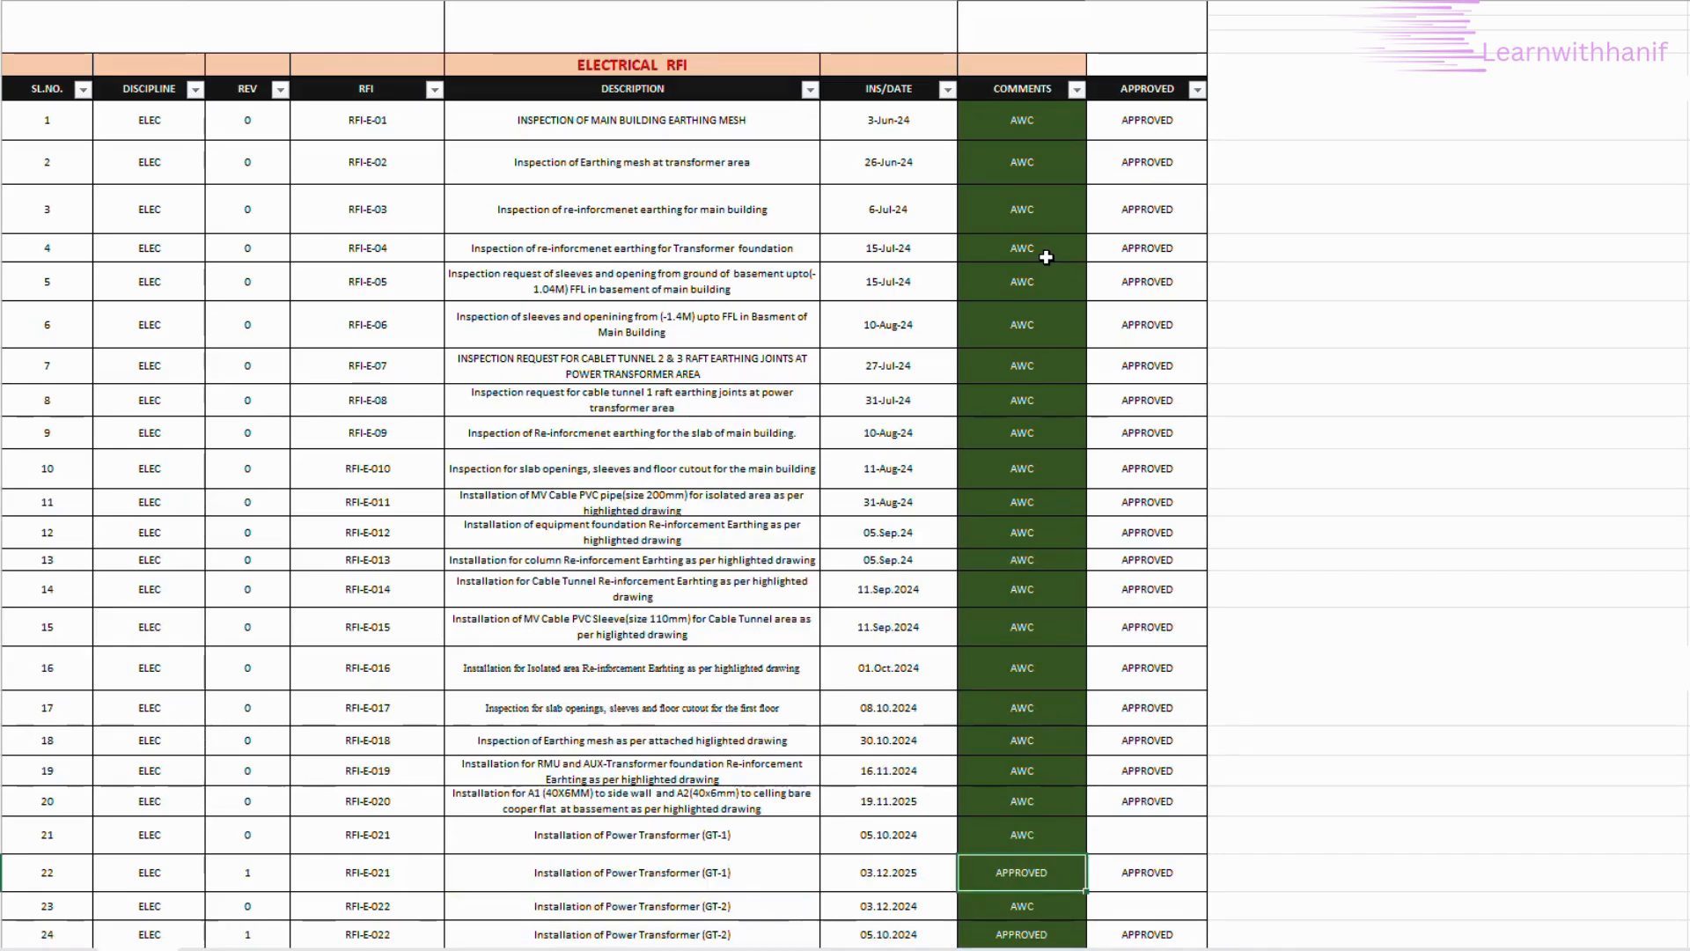
pyautogui.click(1028, 124)
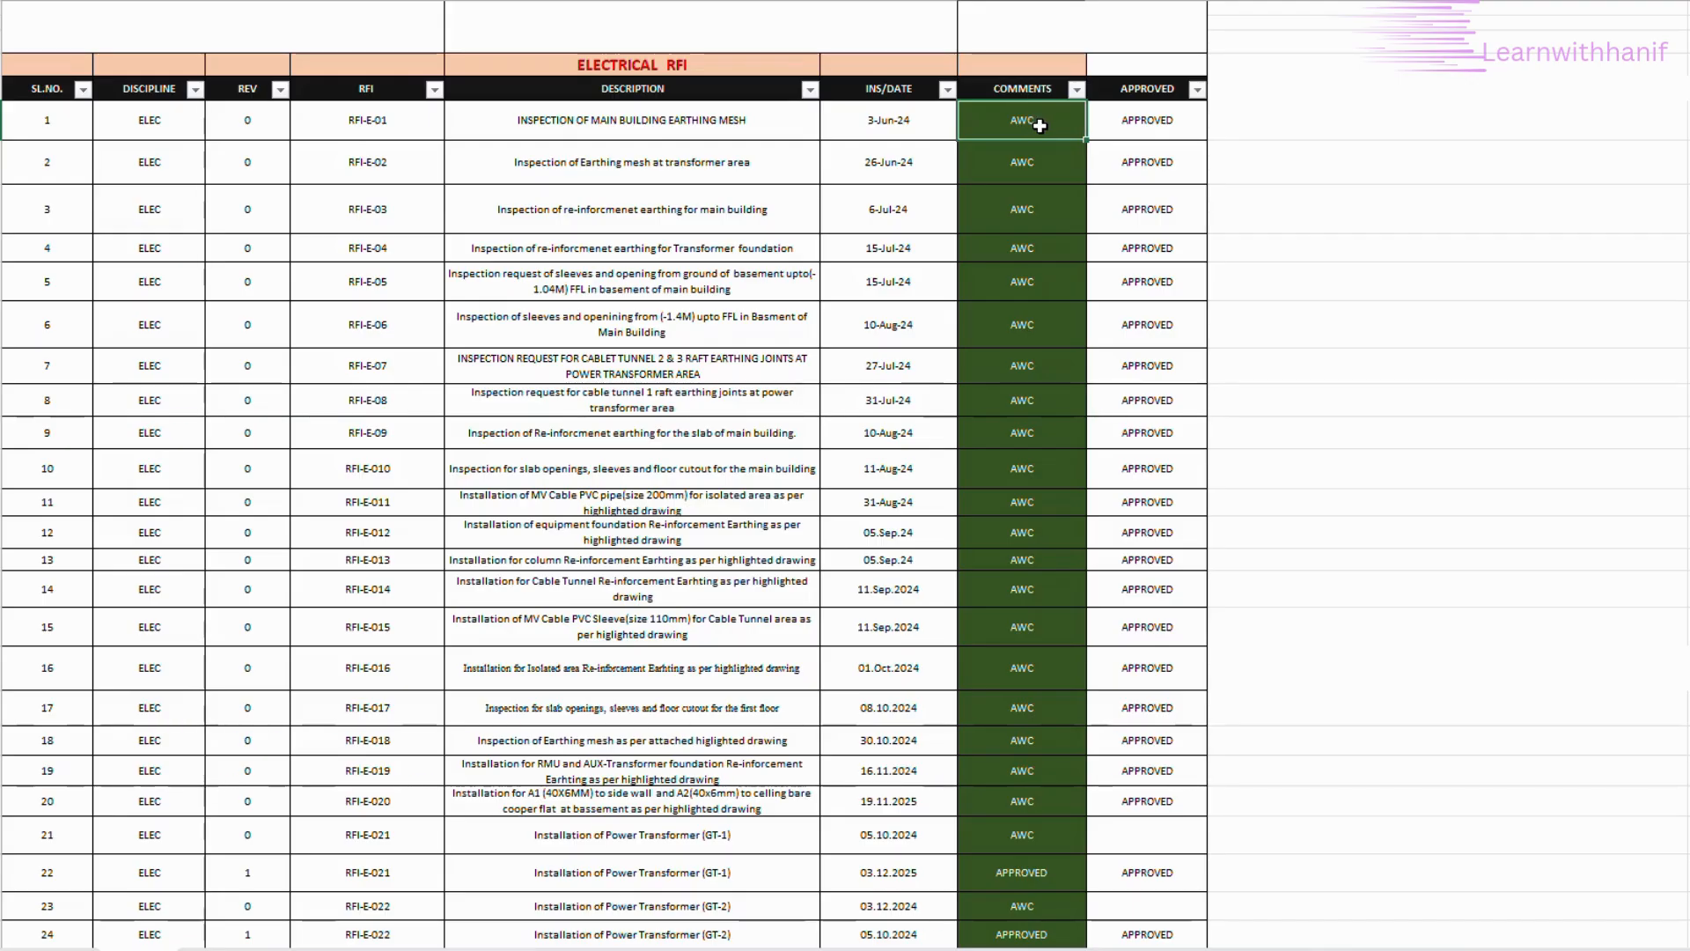
pyautogui.click(1142, 122)
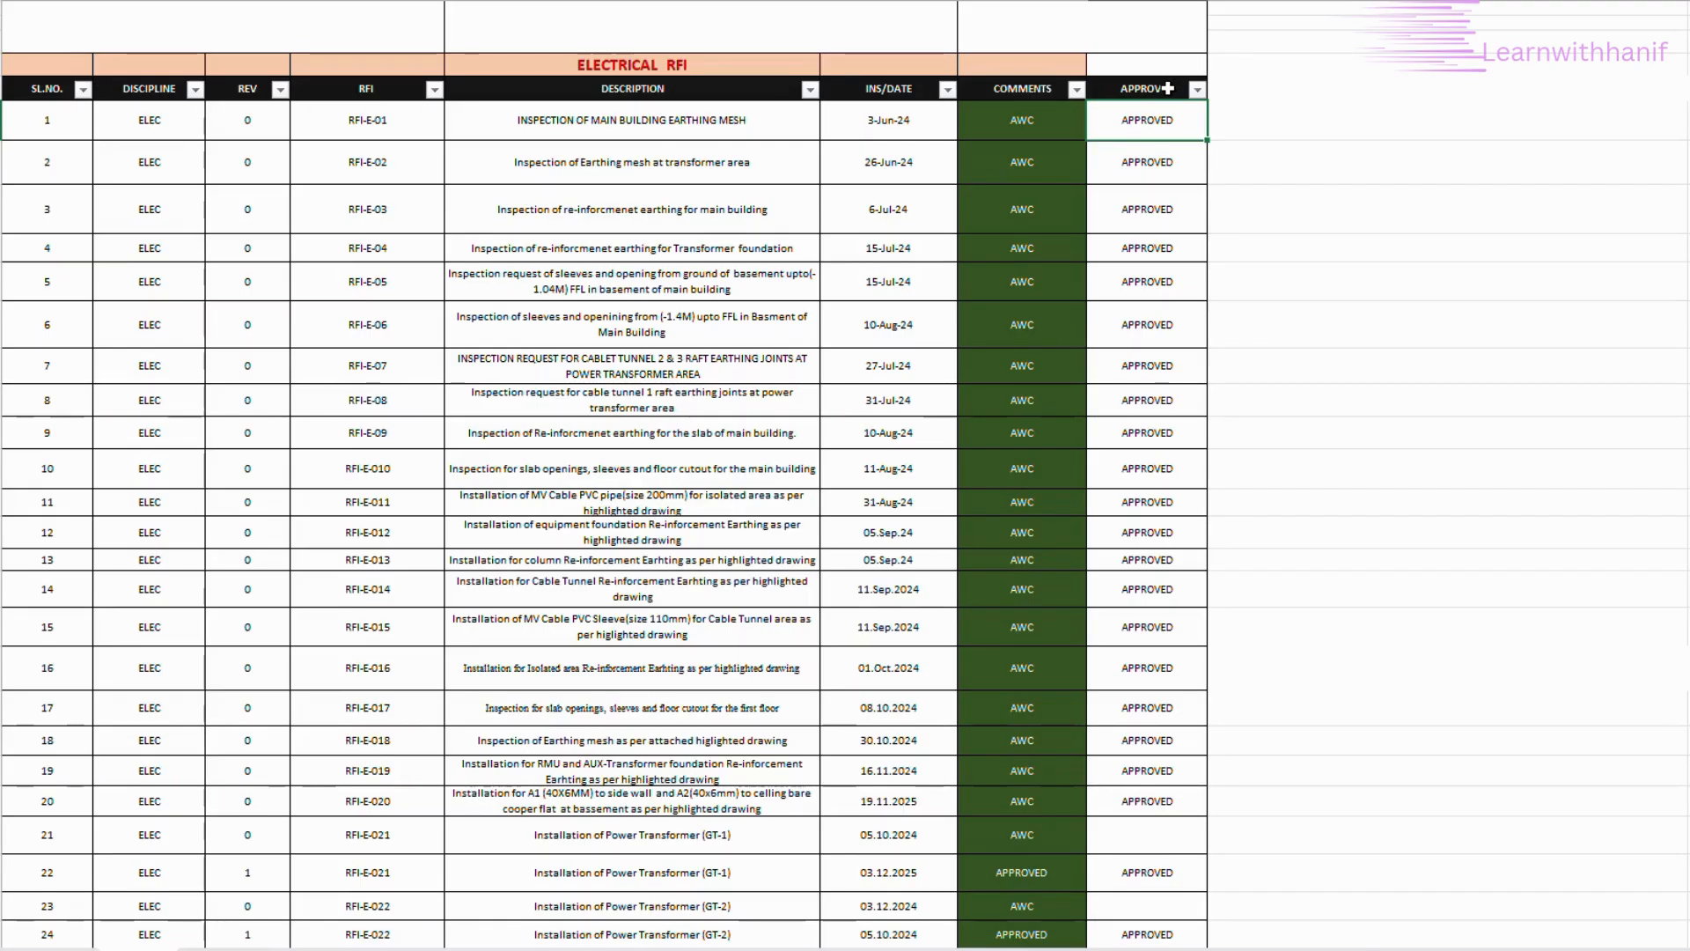
# Add the heading "comment" for a new column beside APPROVED, and select the first record's cell beneath it
pyautogui.click(1267, 122)
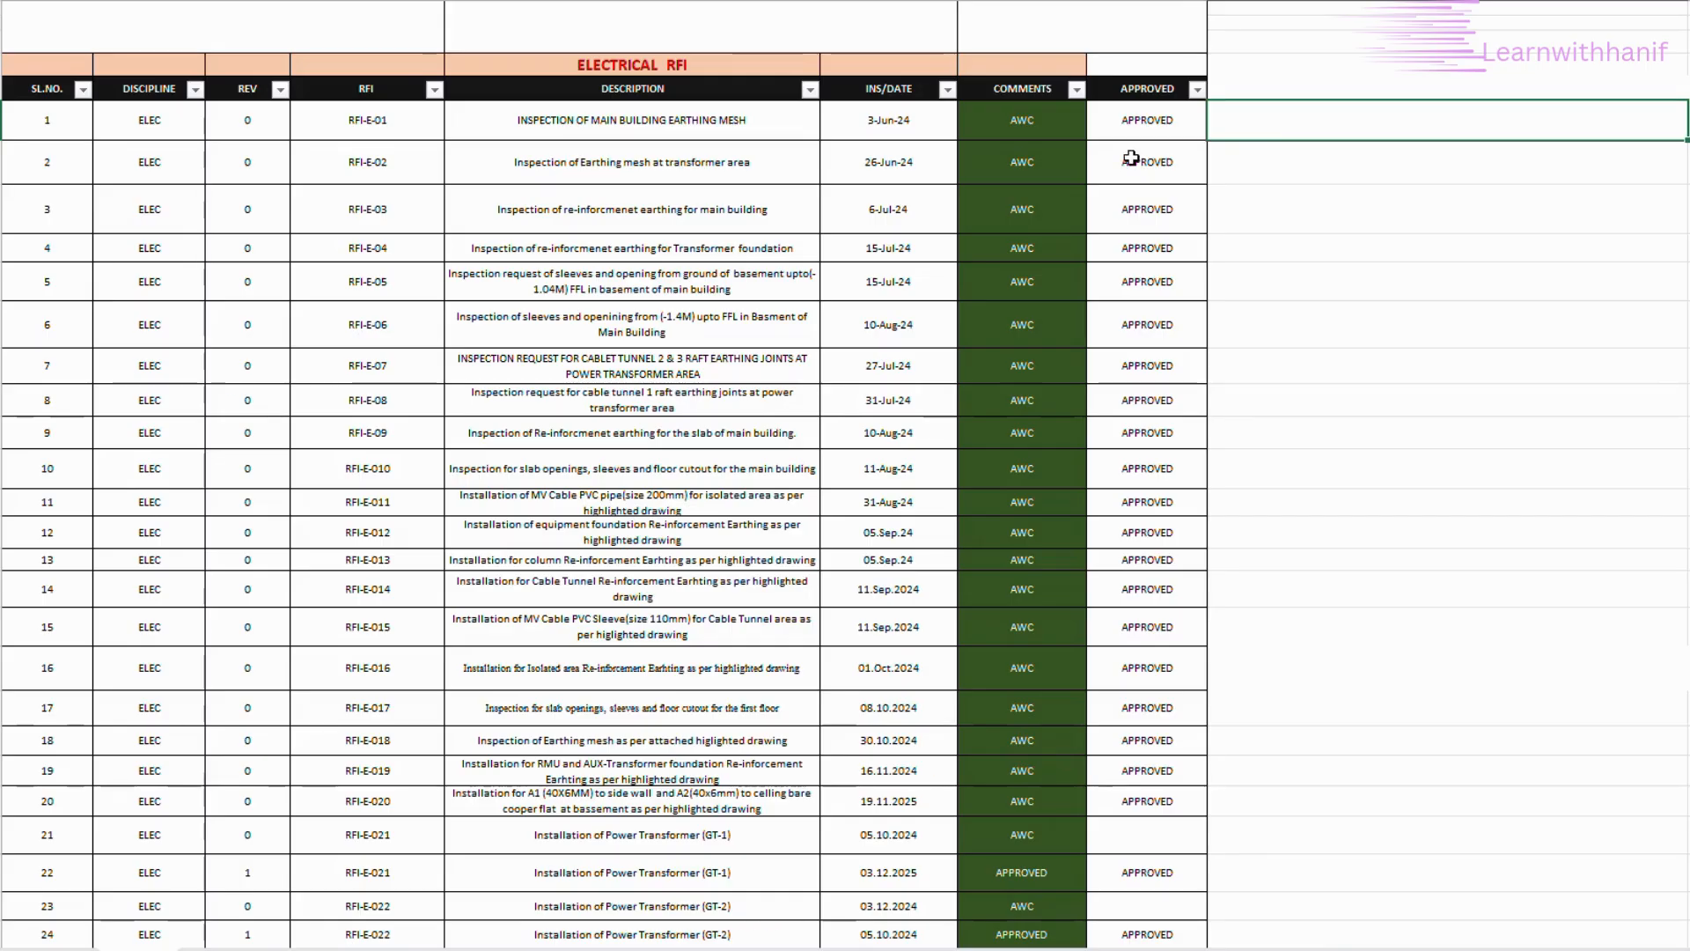
pyautogui.click(1246, 89)
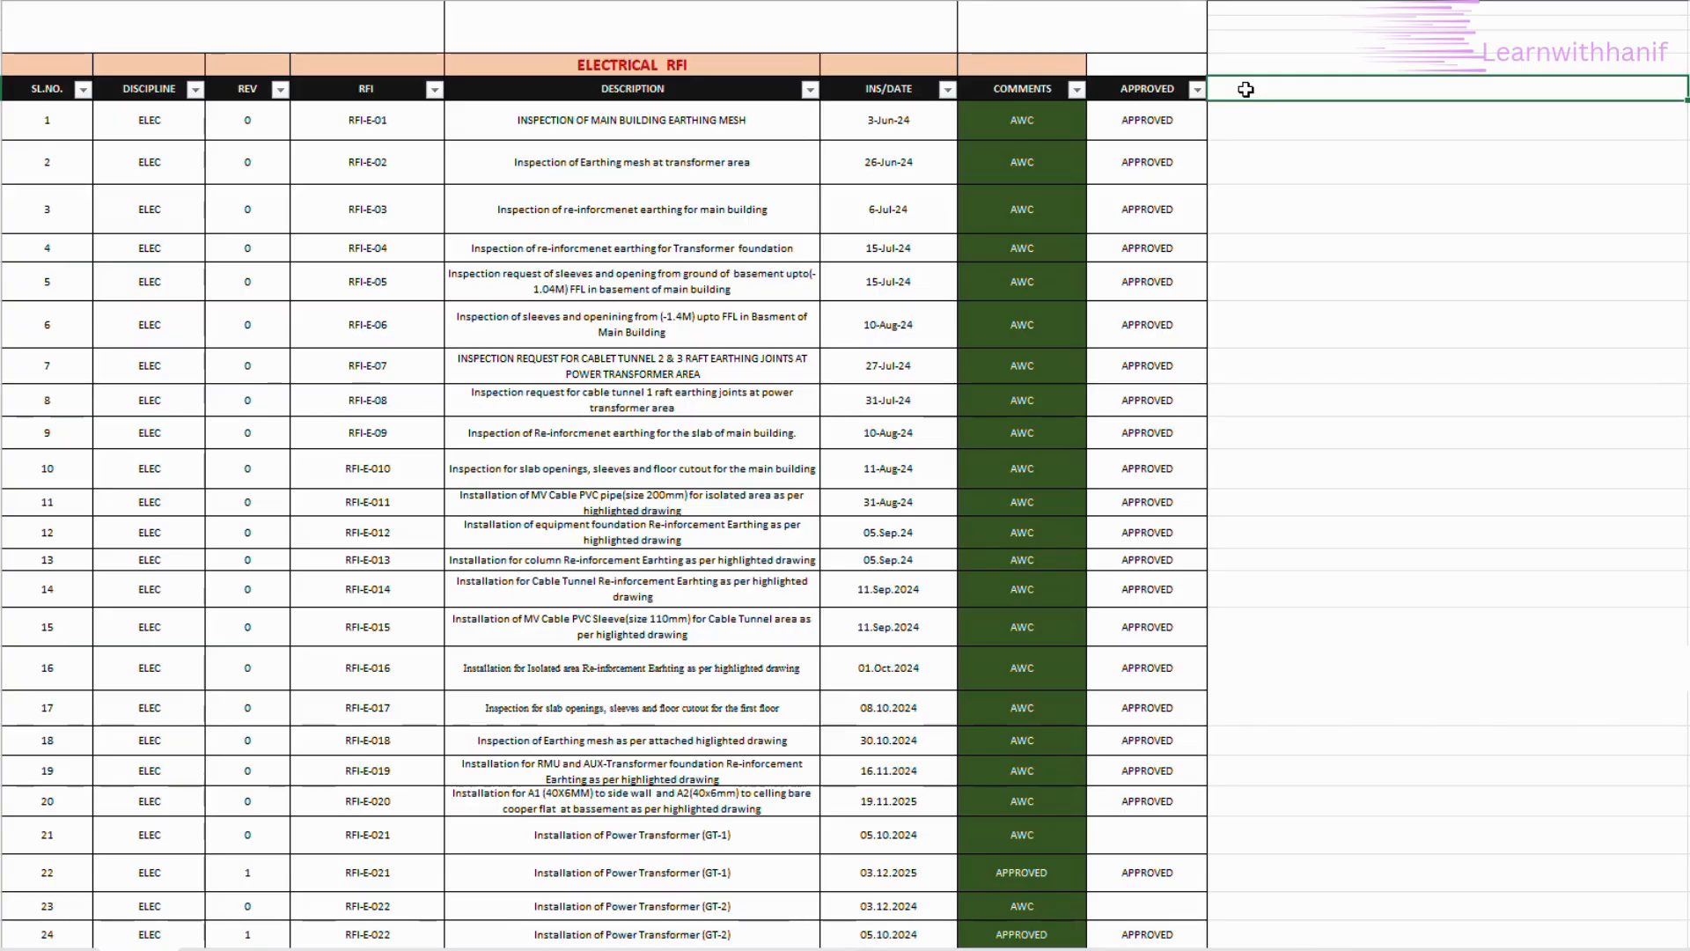
pyautogui.write('comment')
pyautogui.click(613, 120)
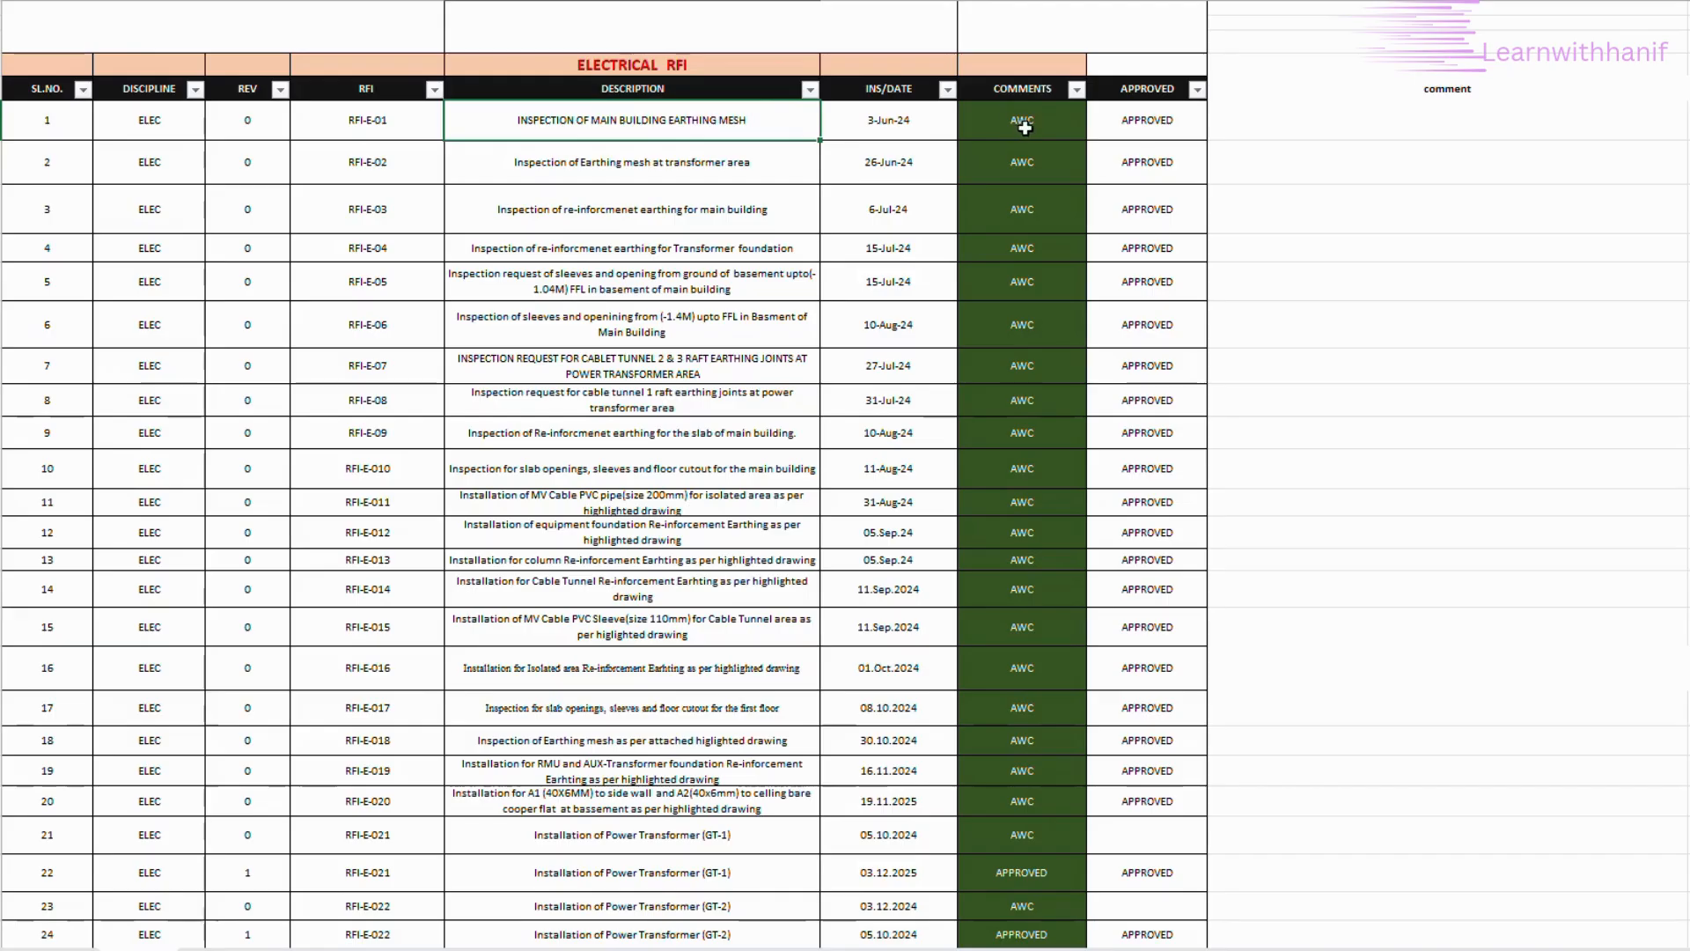
pyautogui.click(1390, 129)
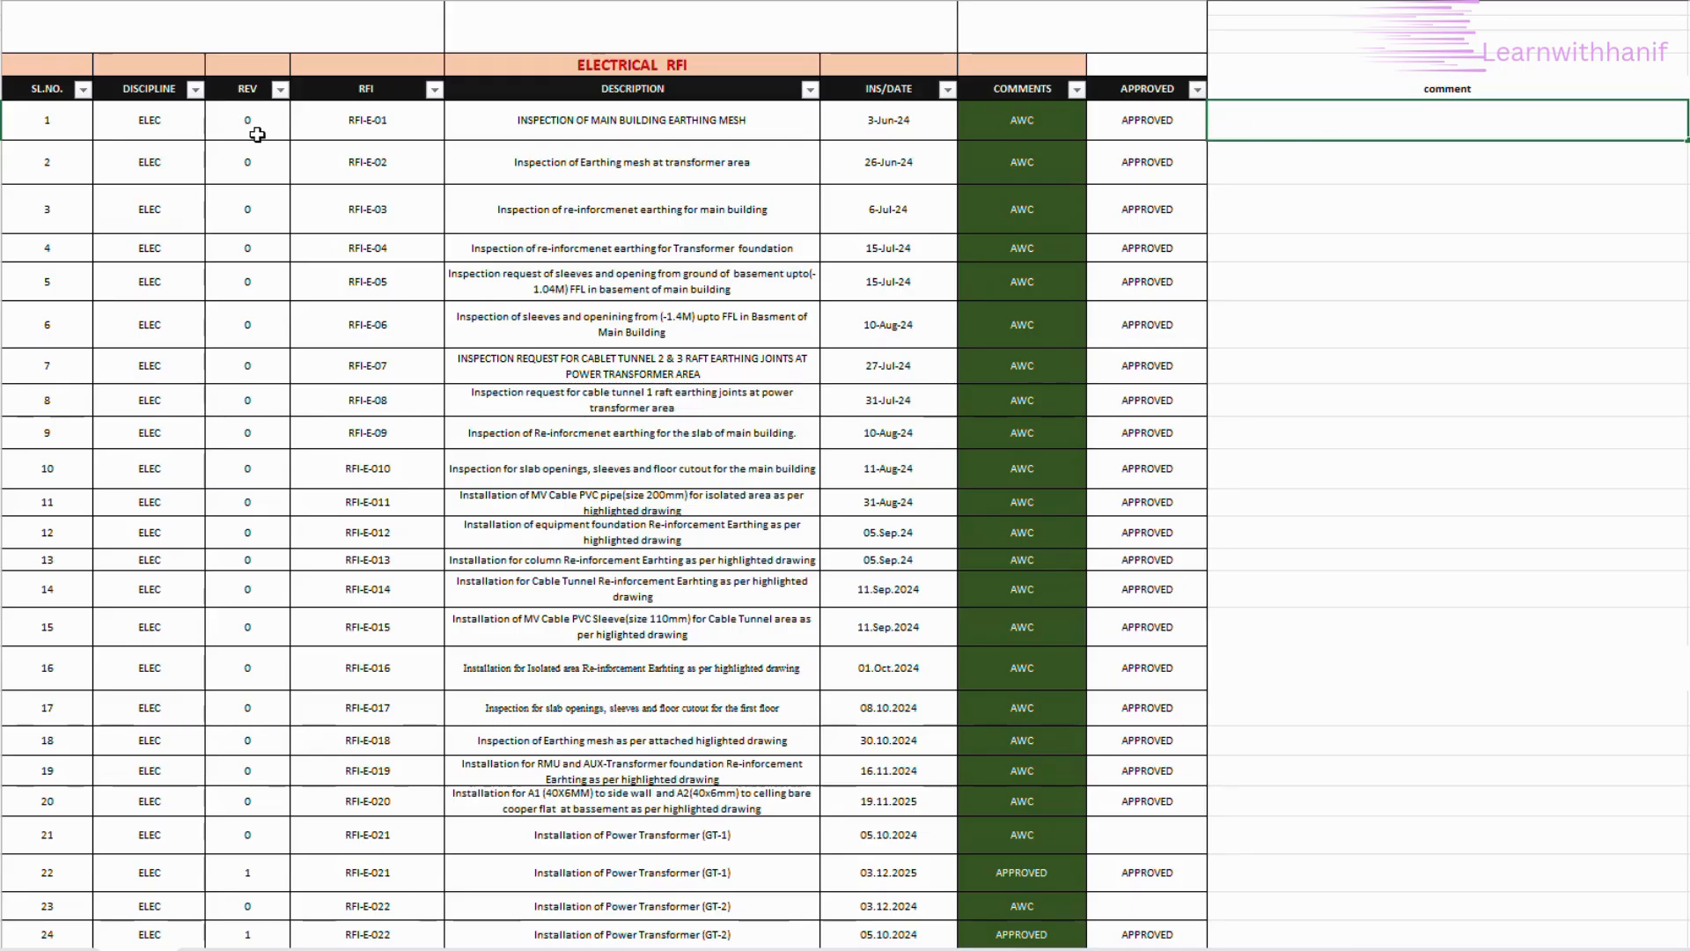
# Set the revision number of the resubmitted RFI-E-027 record for MV metal clad switchgear to 2
pyautogui.scroll(-5, 954, 710)
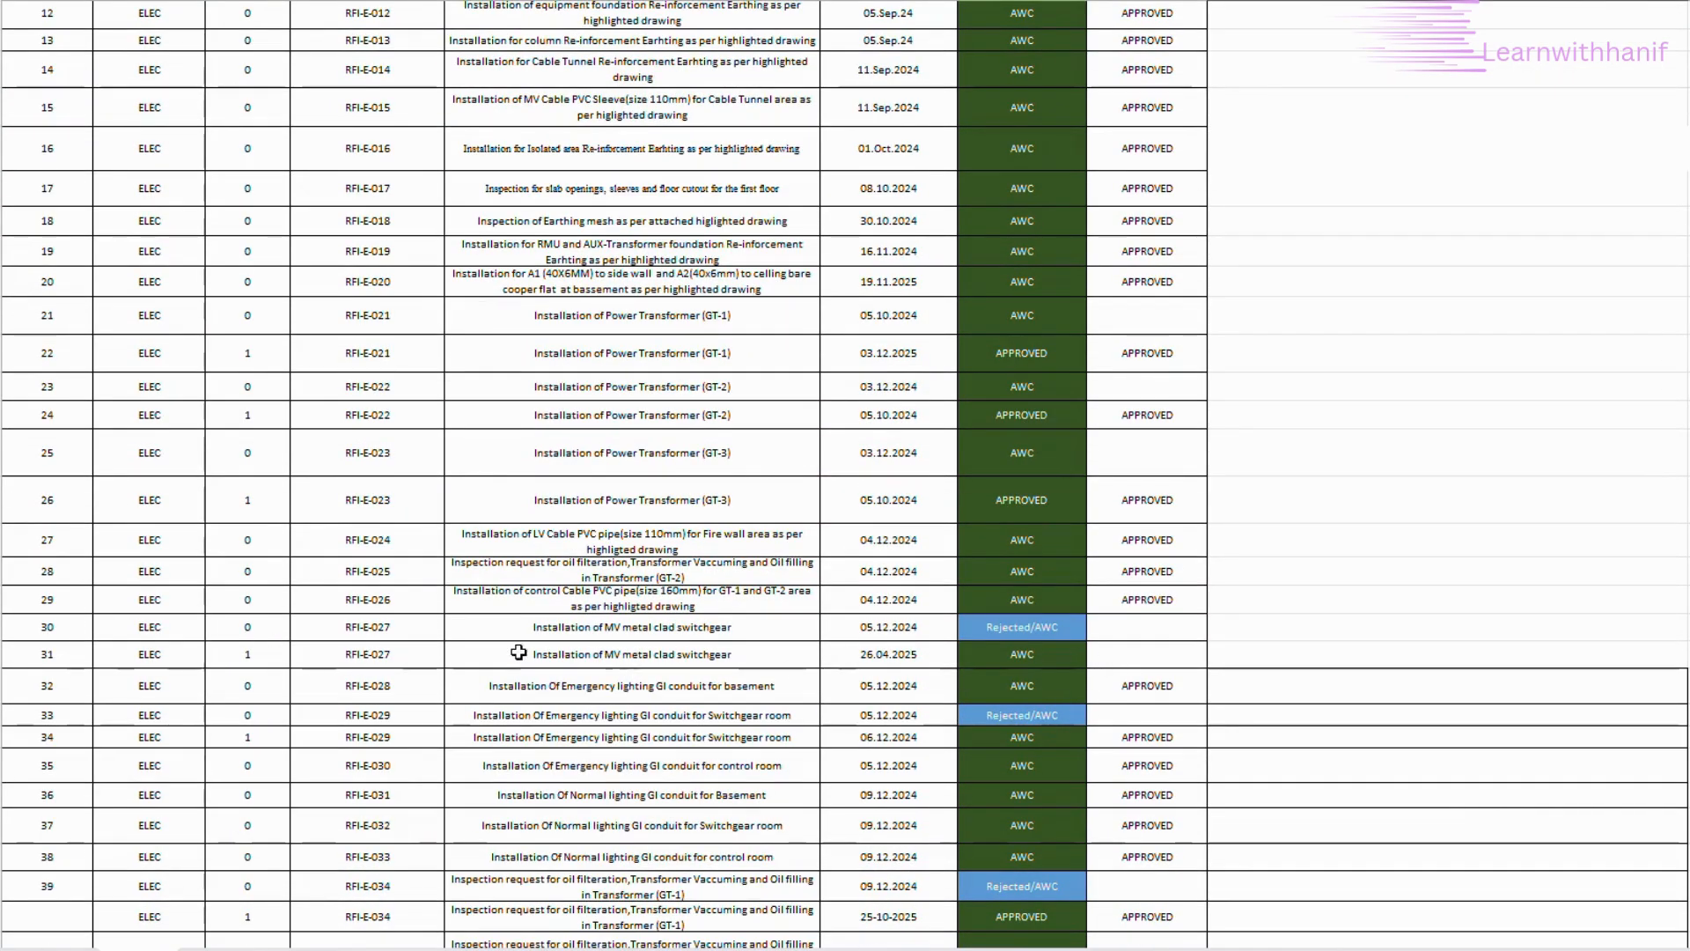
pyautogui.click(261, 654)
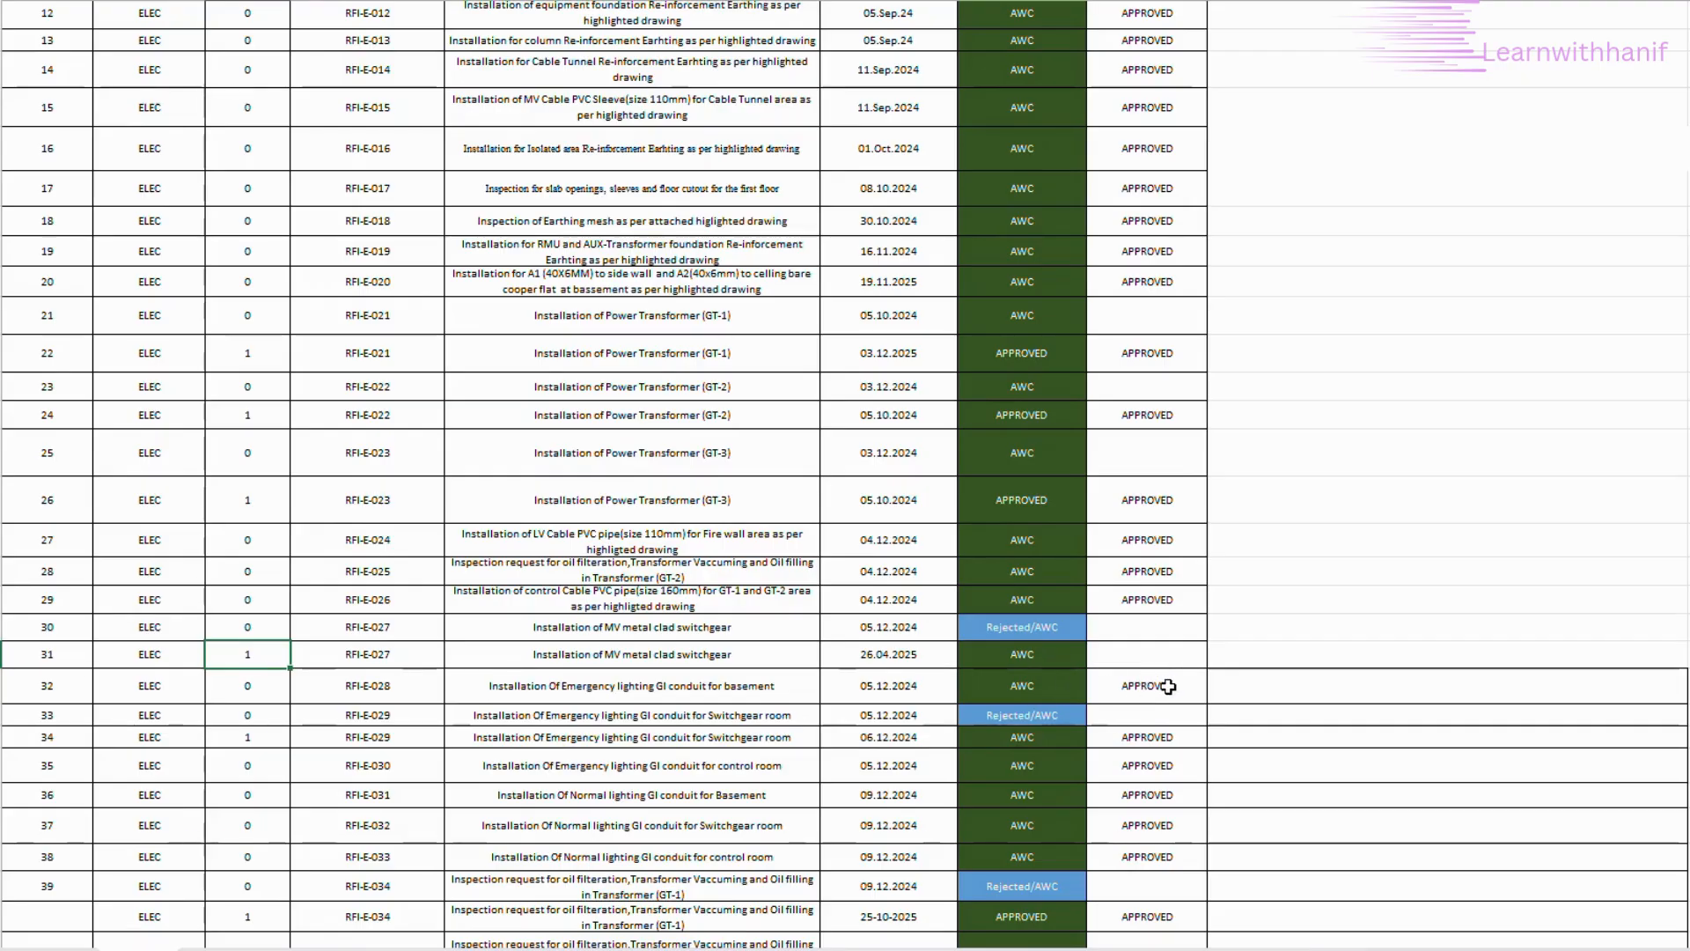
pyautogui.doubleClick(253, 652)
pyautogui.write('2')
pyautogui.click(309, 783)
# Set the revision number of the resubmitted RFI-E-027 record back to 1
pyautogui.doubleClick(248, 656)
pyautogui.doubleClick(247, 655)
pyautogui.write('1')
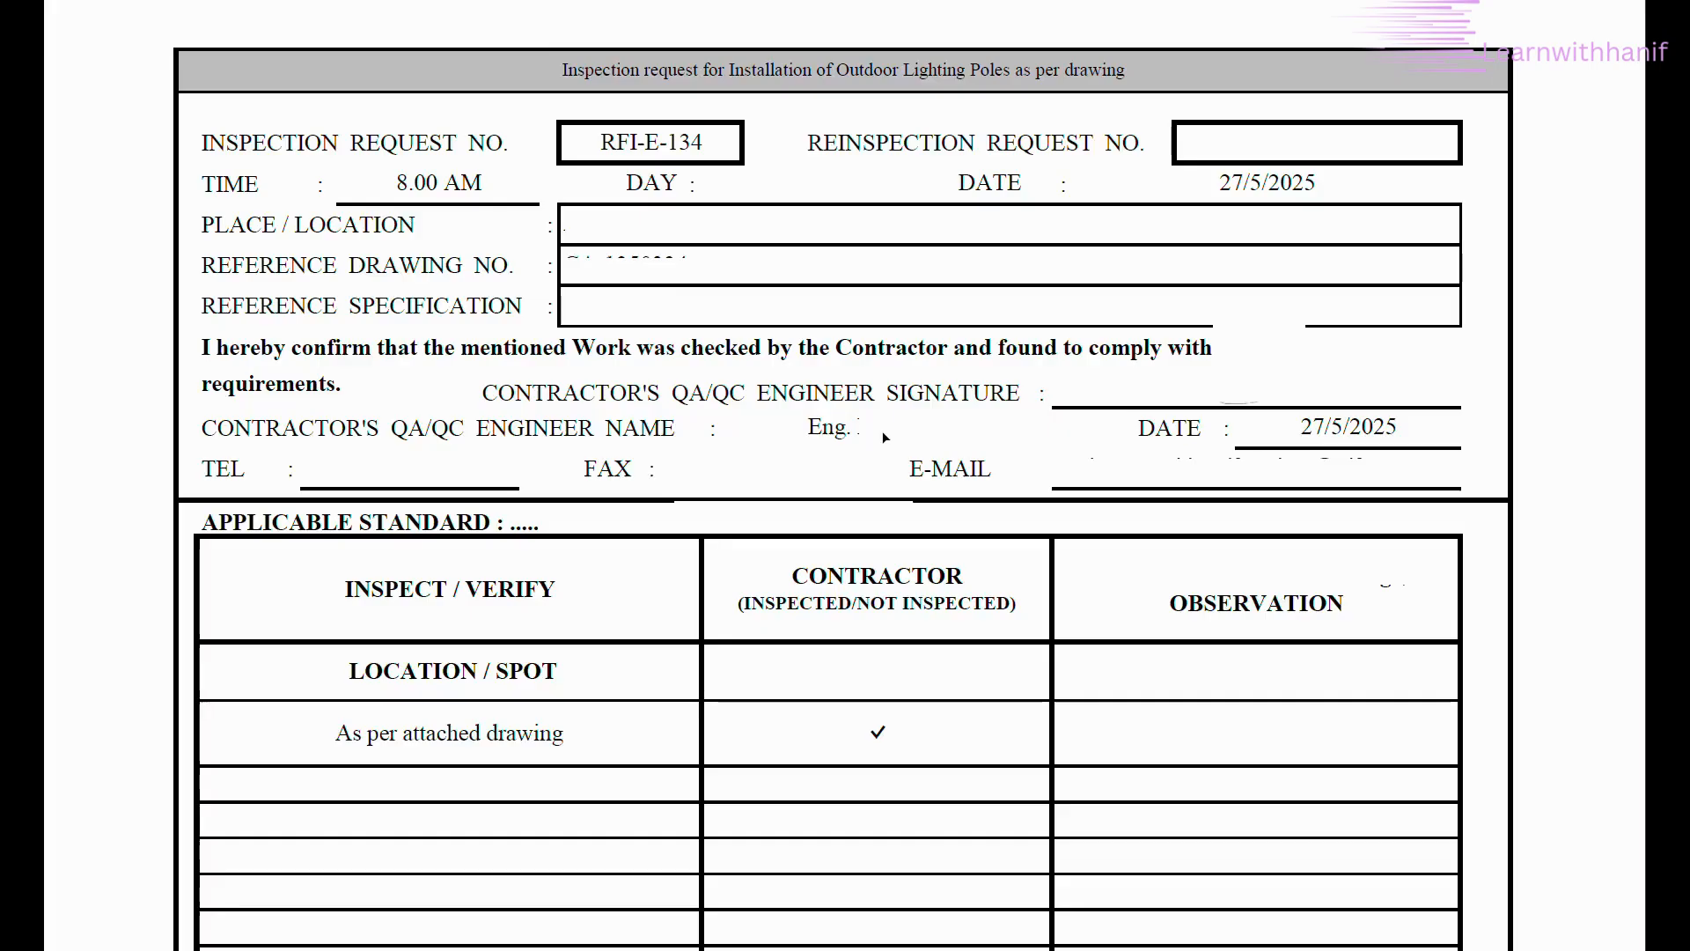
# Examine the header of inspection request form RFI-E-134 for outdoor lighting poles, including its request number, date, drawing and contractor fields
pyautogui.scroll(-2, 884, 437)
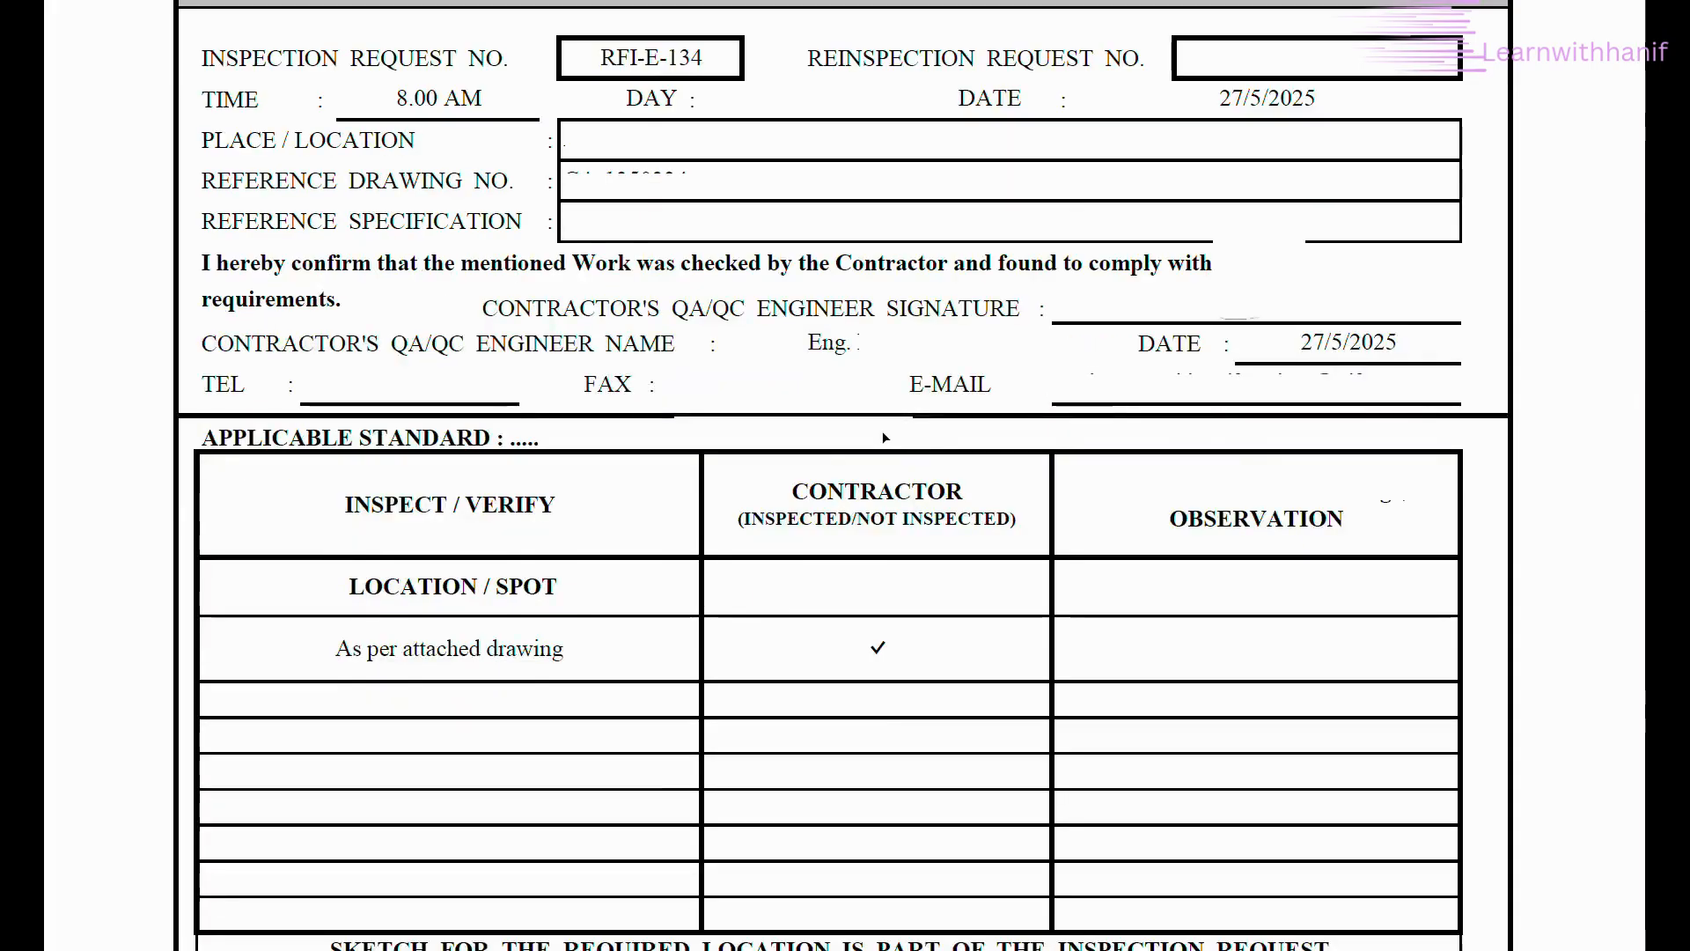
pyautogui.scroll(-1, 882, 430)
pyautogui.scroll(-1, 873, 536)
pyautogui.moveTo(873, 536)
pyautogui.mouseDown()
pyautogui.moveTo(838, 276)
pyautogui.moveTo(847, 530)
pyautogui.mouseUp()
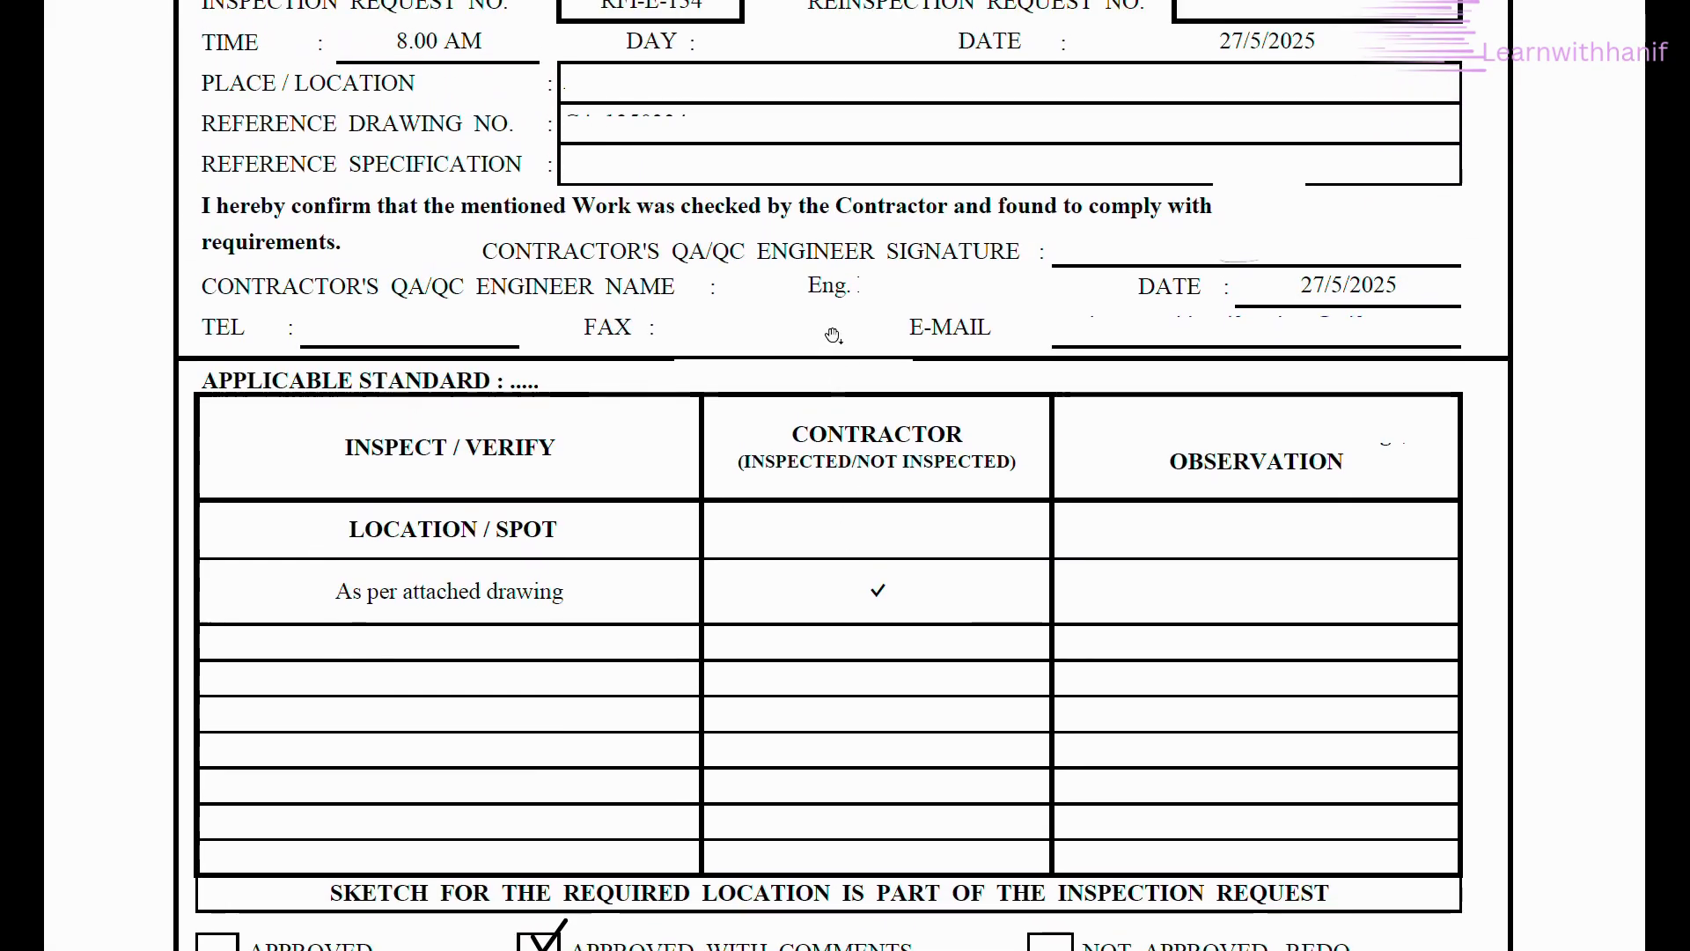
pyautogui.moveTo(837, 325); pyautogui.dragTo(831, 427)
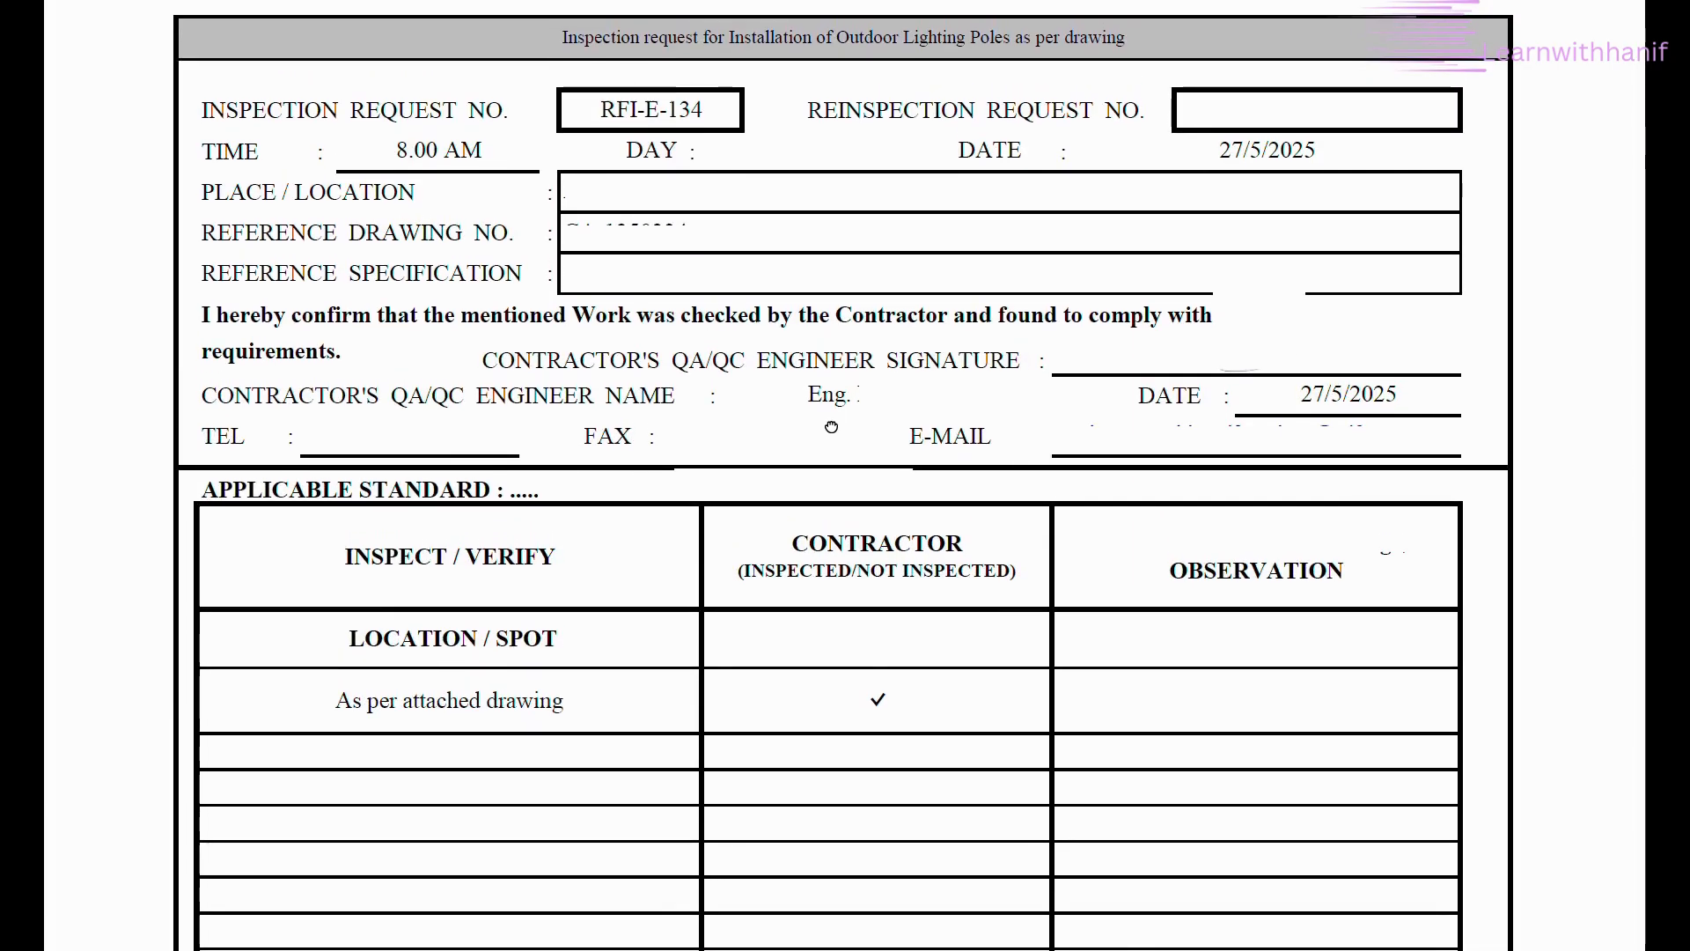
pyautogui.moveTo(831, 427); pyautogui.dragTo(831, 417)
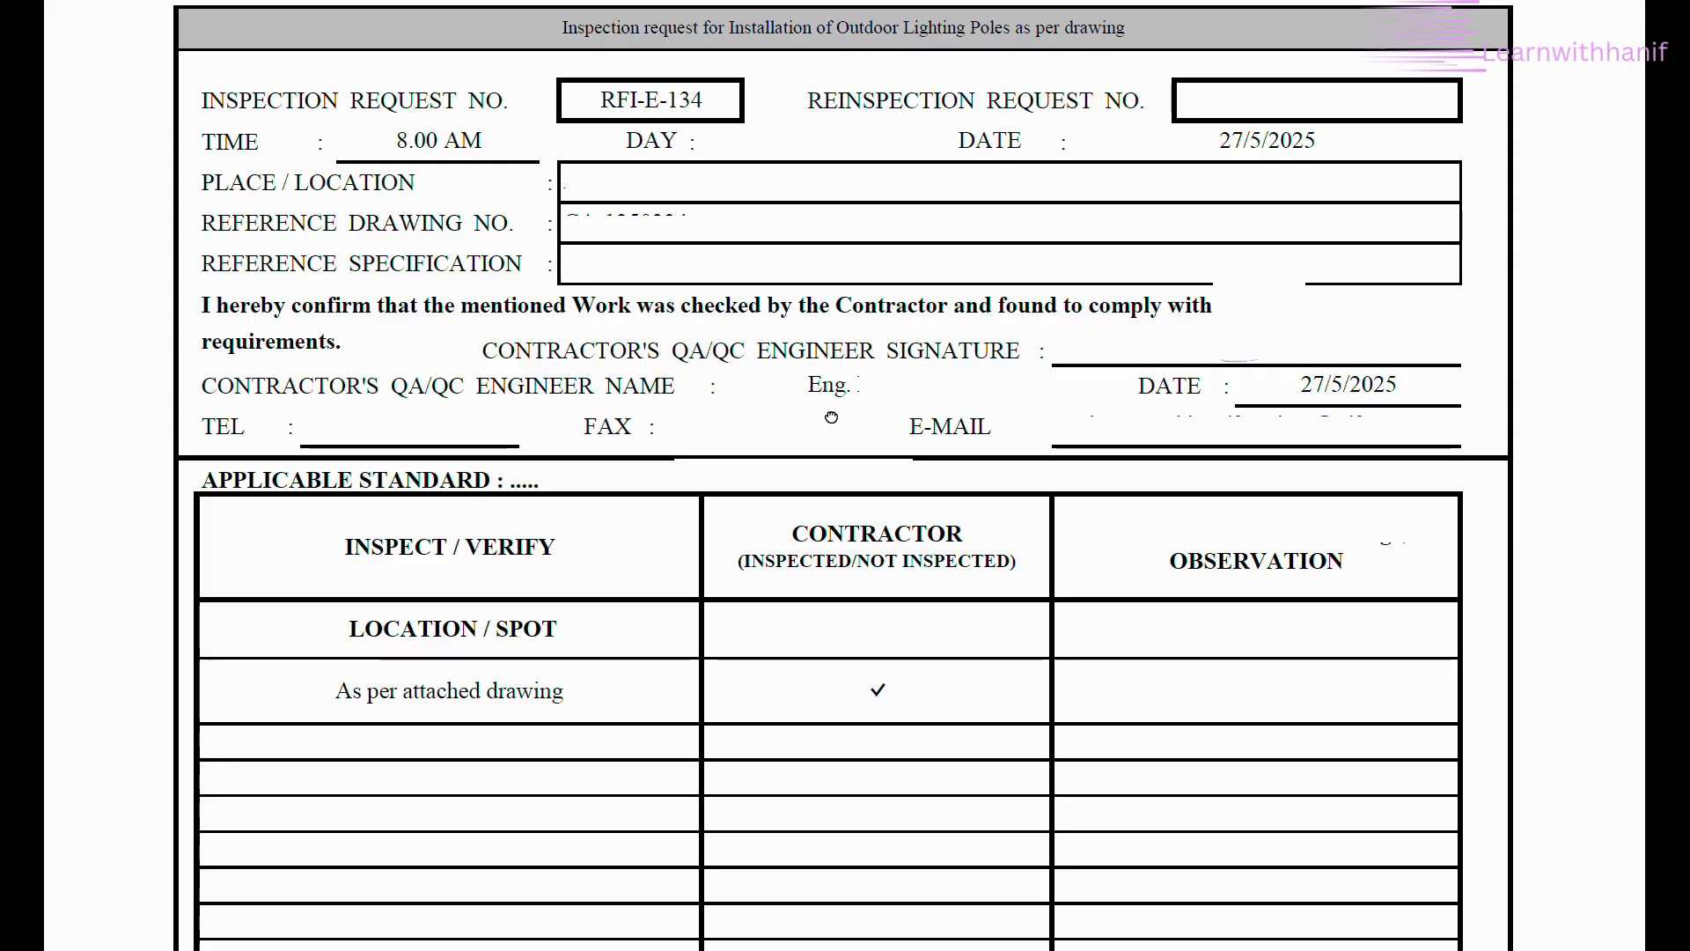
pyautogui.scroll(-1, 831, 417)
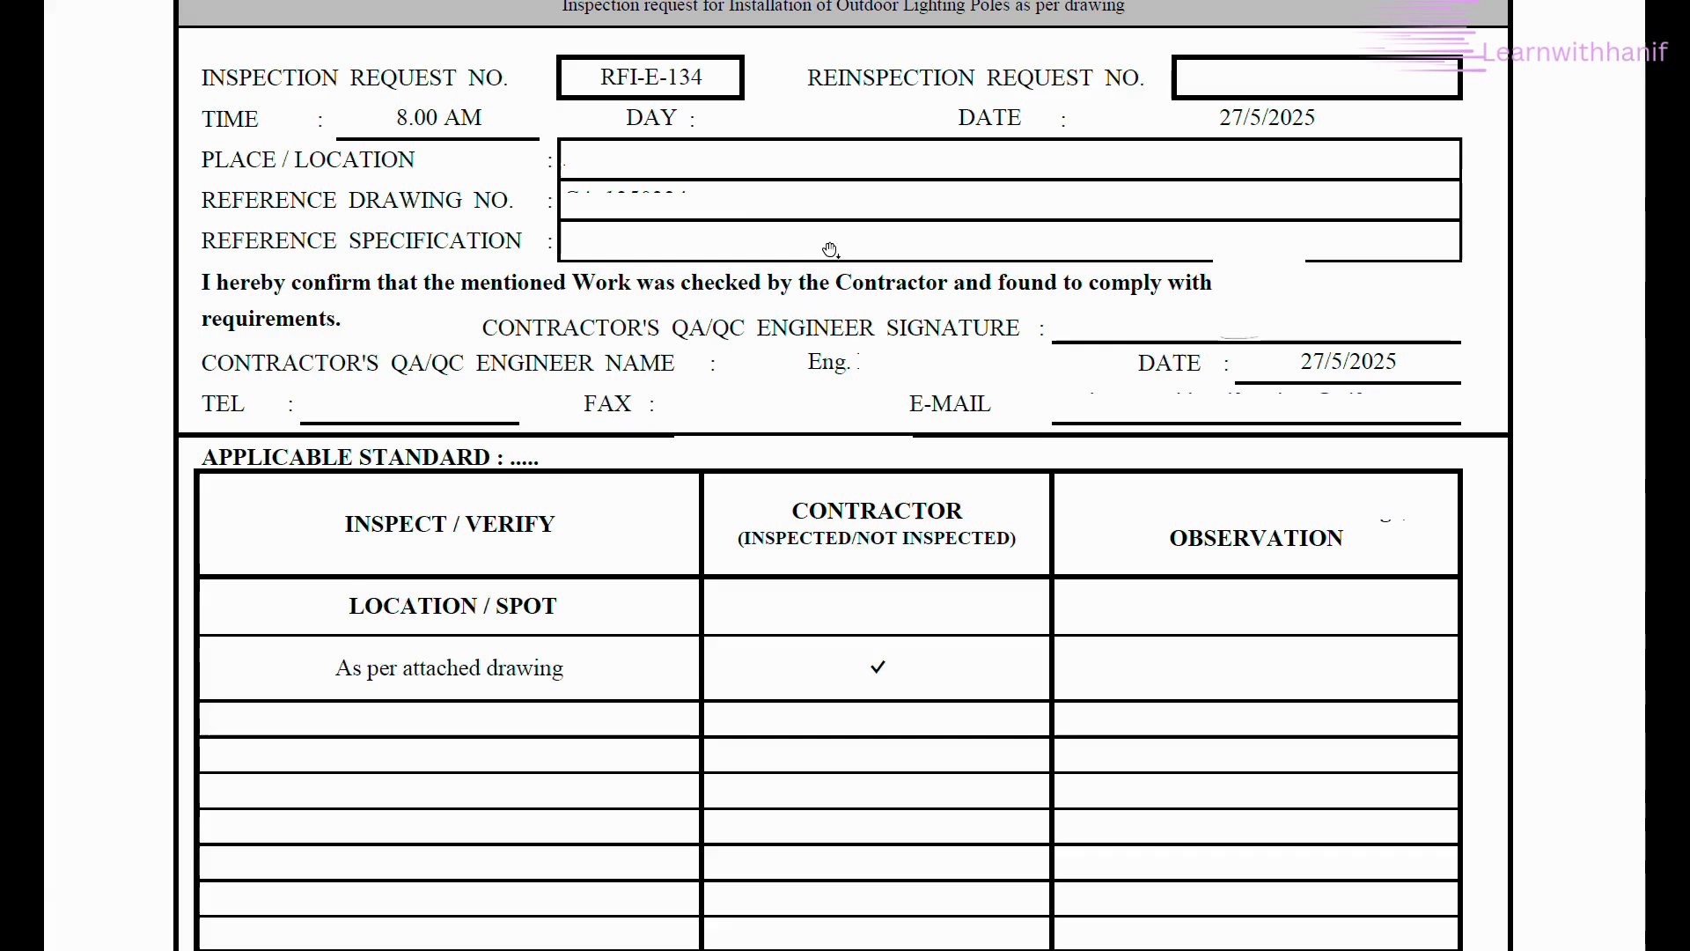
pyautogui.scroll(1, 828, 264)
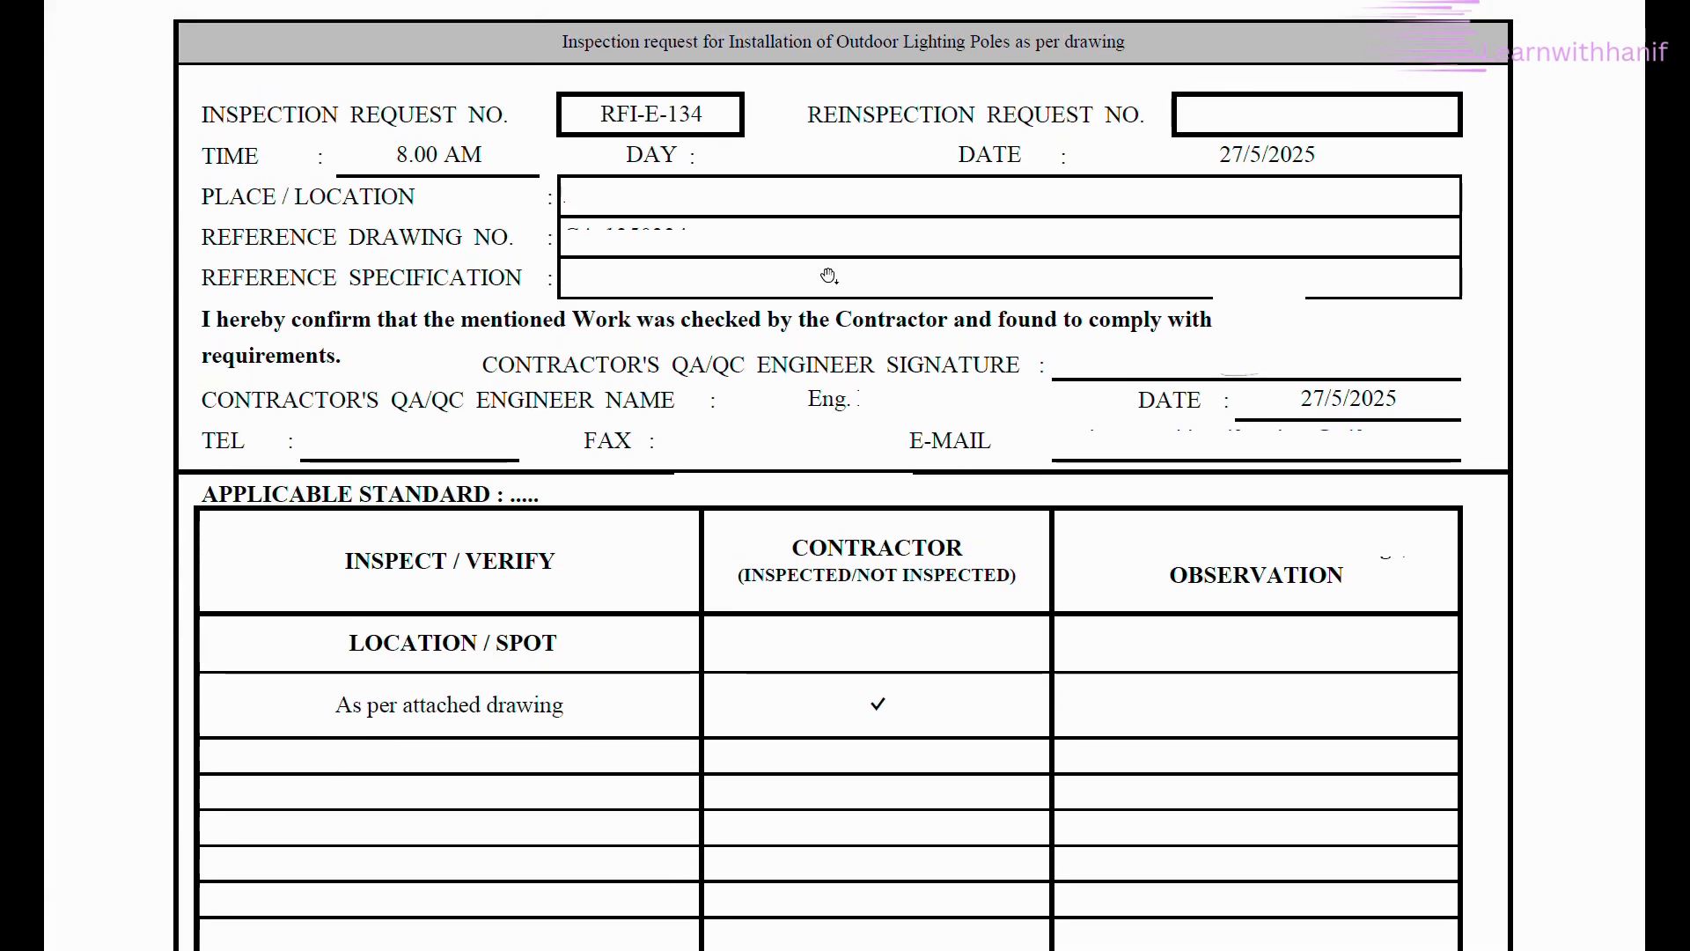
pyautogui.scroll(1, 825, 273)
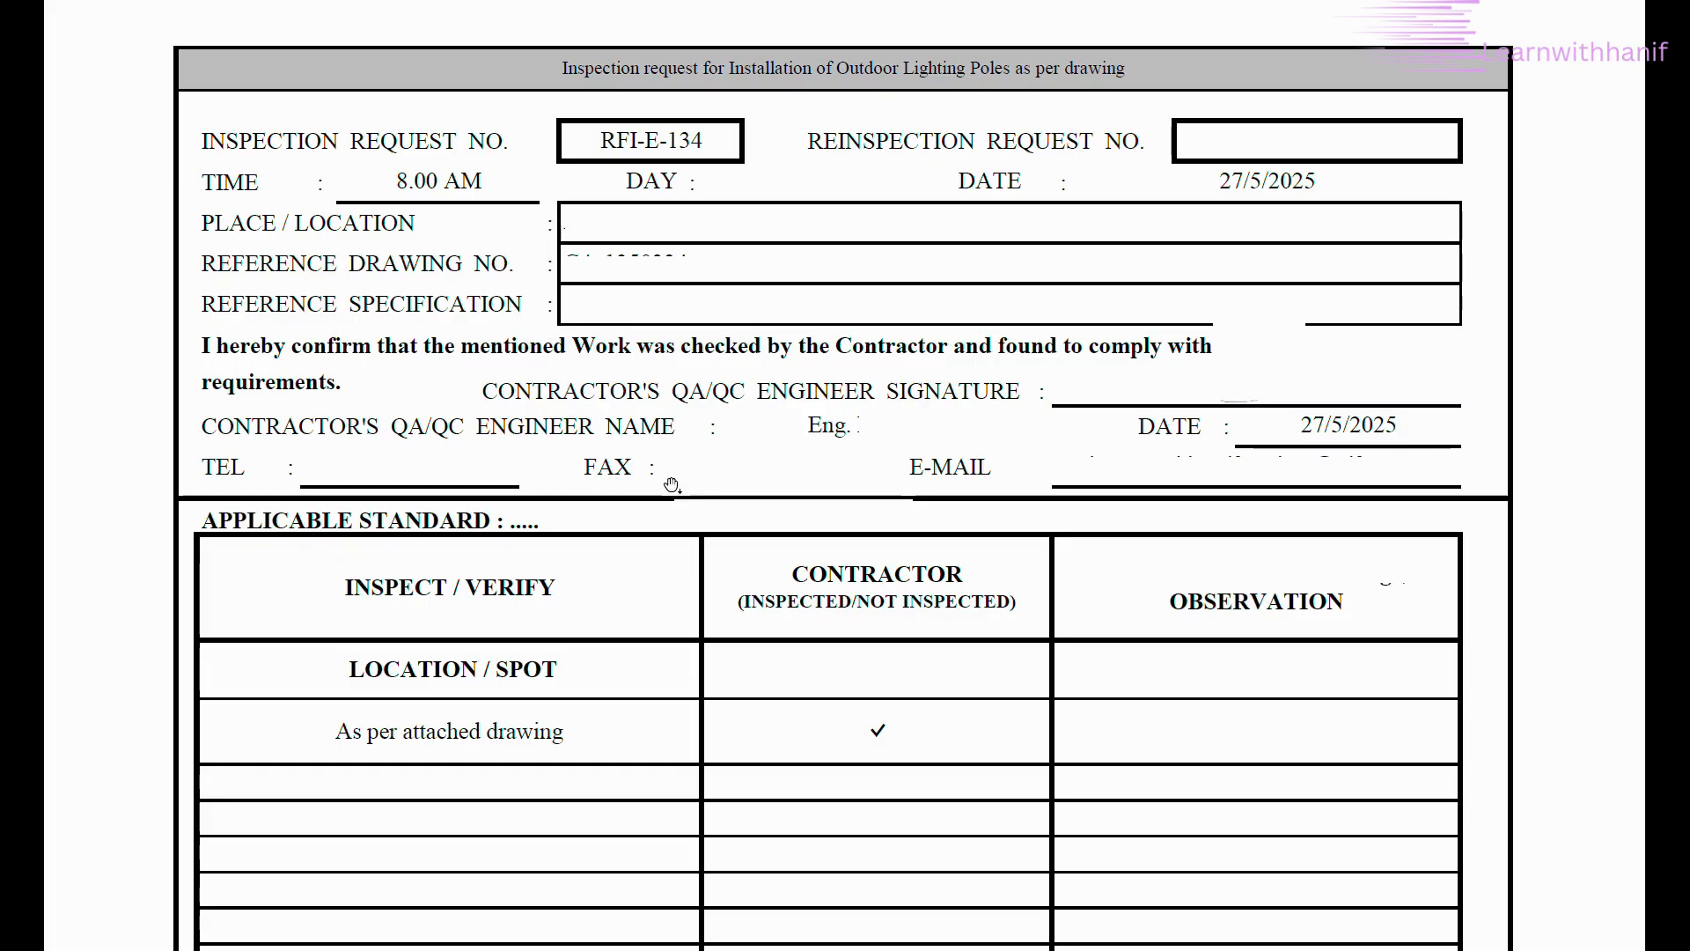
# Examine the inspection table, approval checkboxes and consultant comments on form RFI-E-134, then return to its header
pyautogui.scroll(-3, 671, 484)
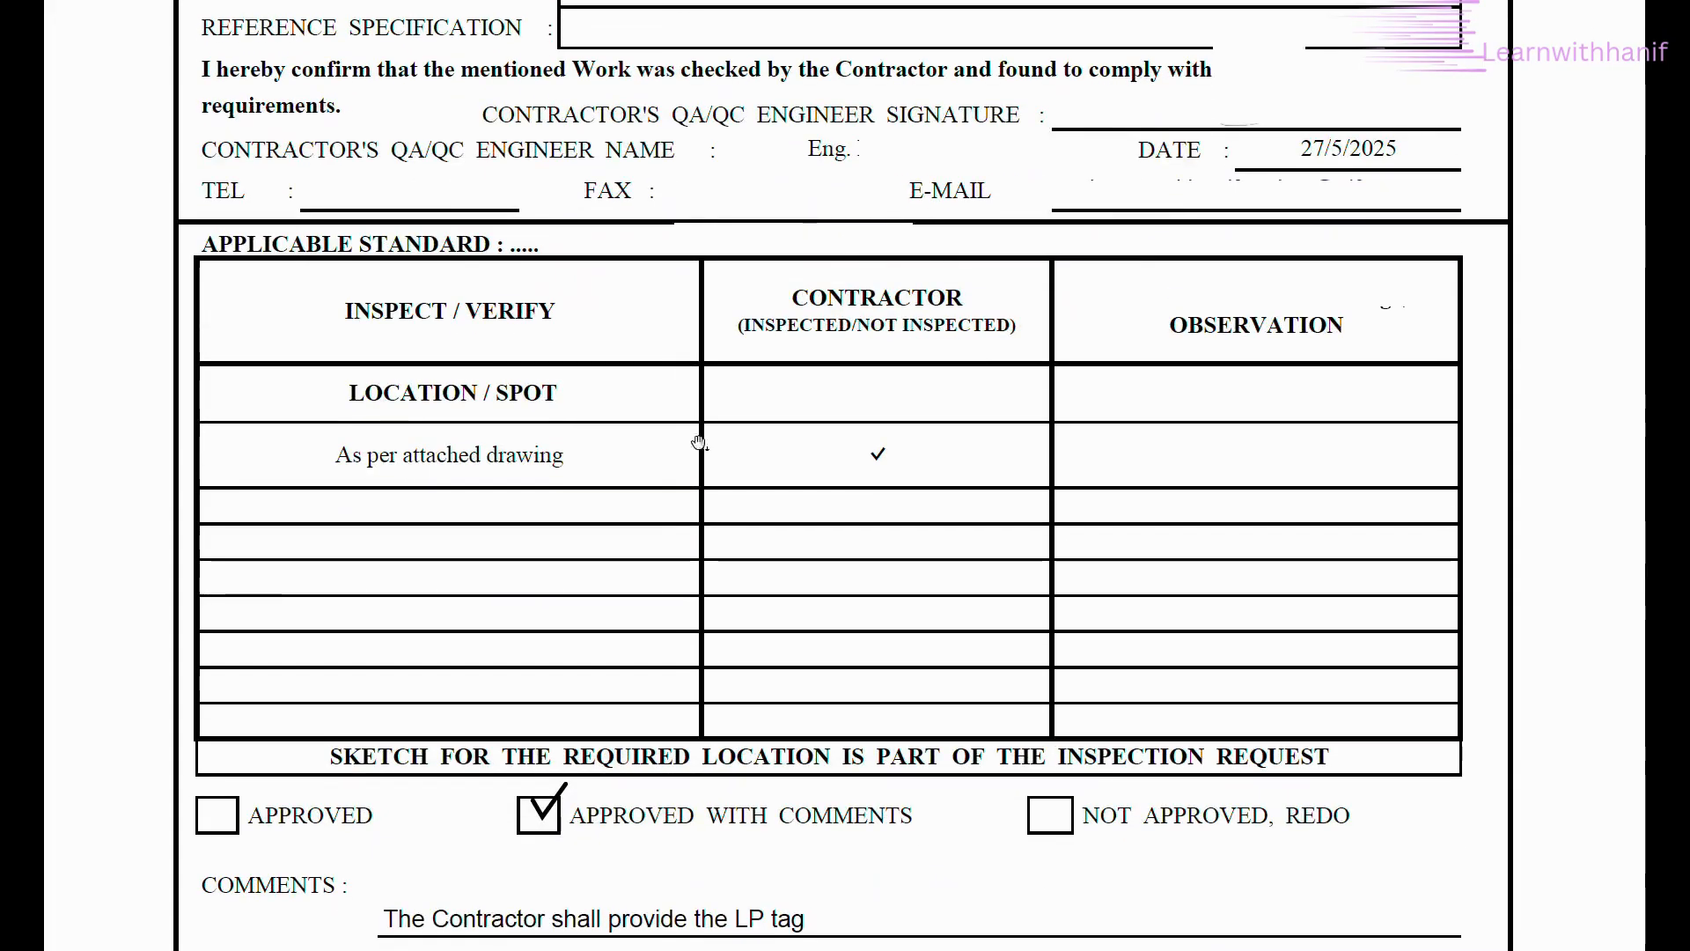
pyautogui.moveTo(710, 555); pyautogui.dragTo(706, 449)
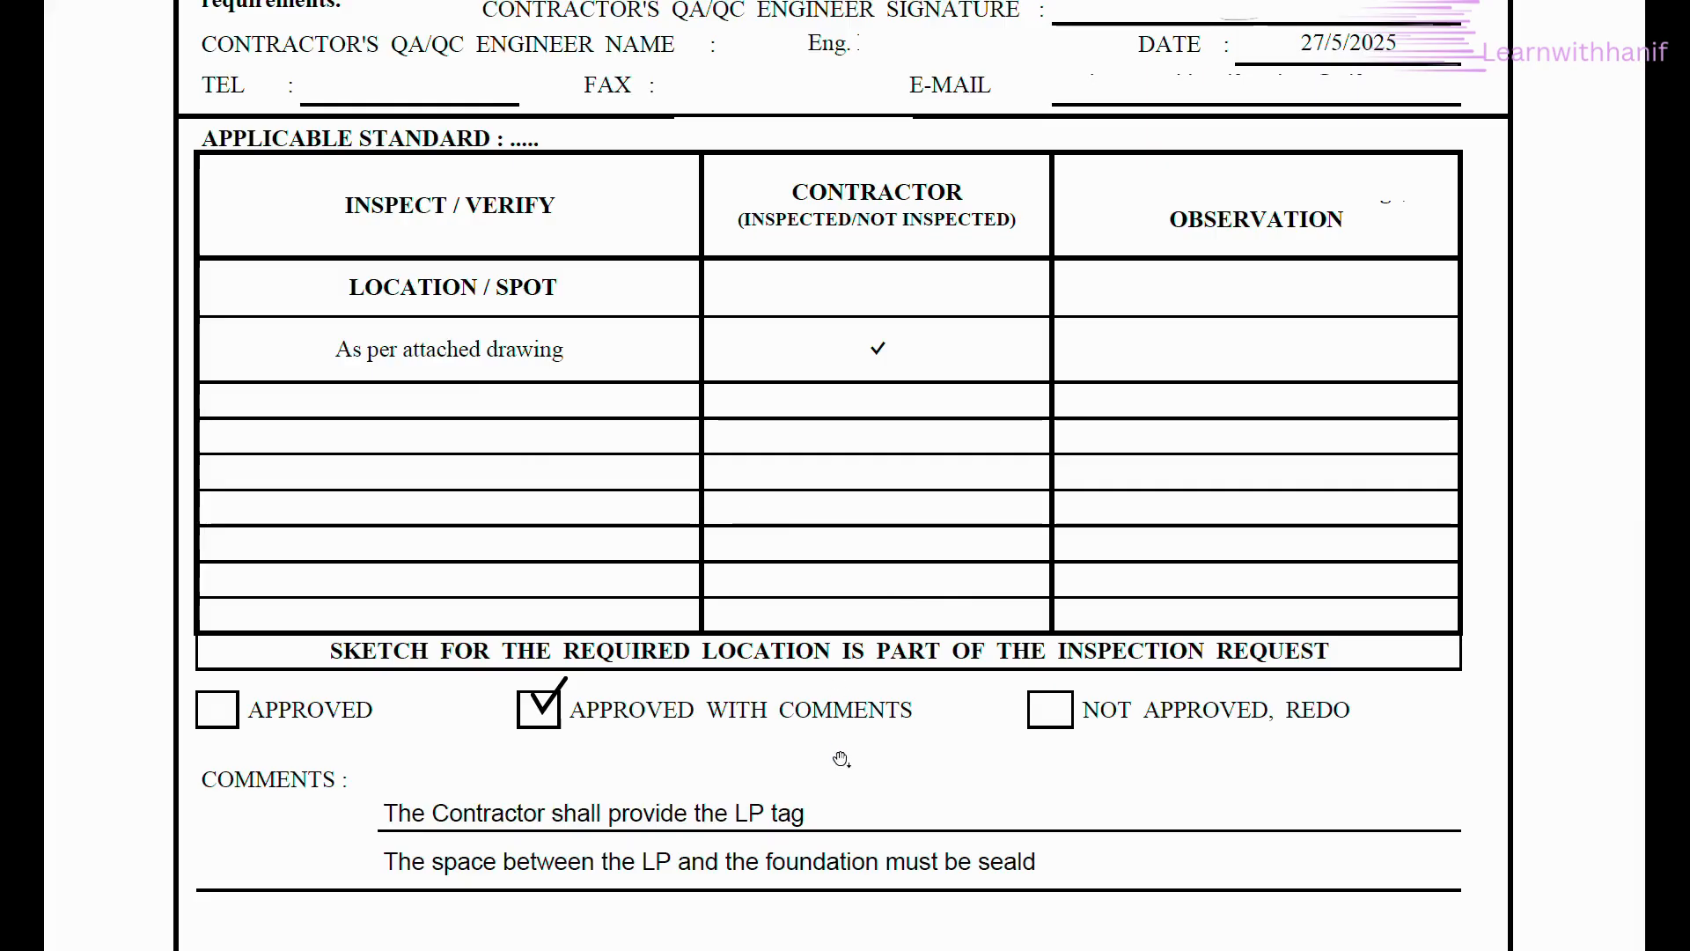
pyautogui.moveTo(841, 758); pyautogui.dragTo(871, 739)
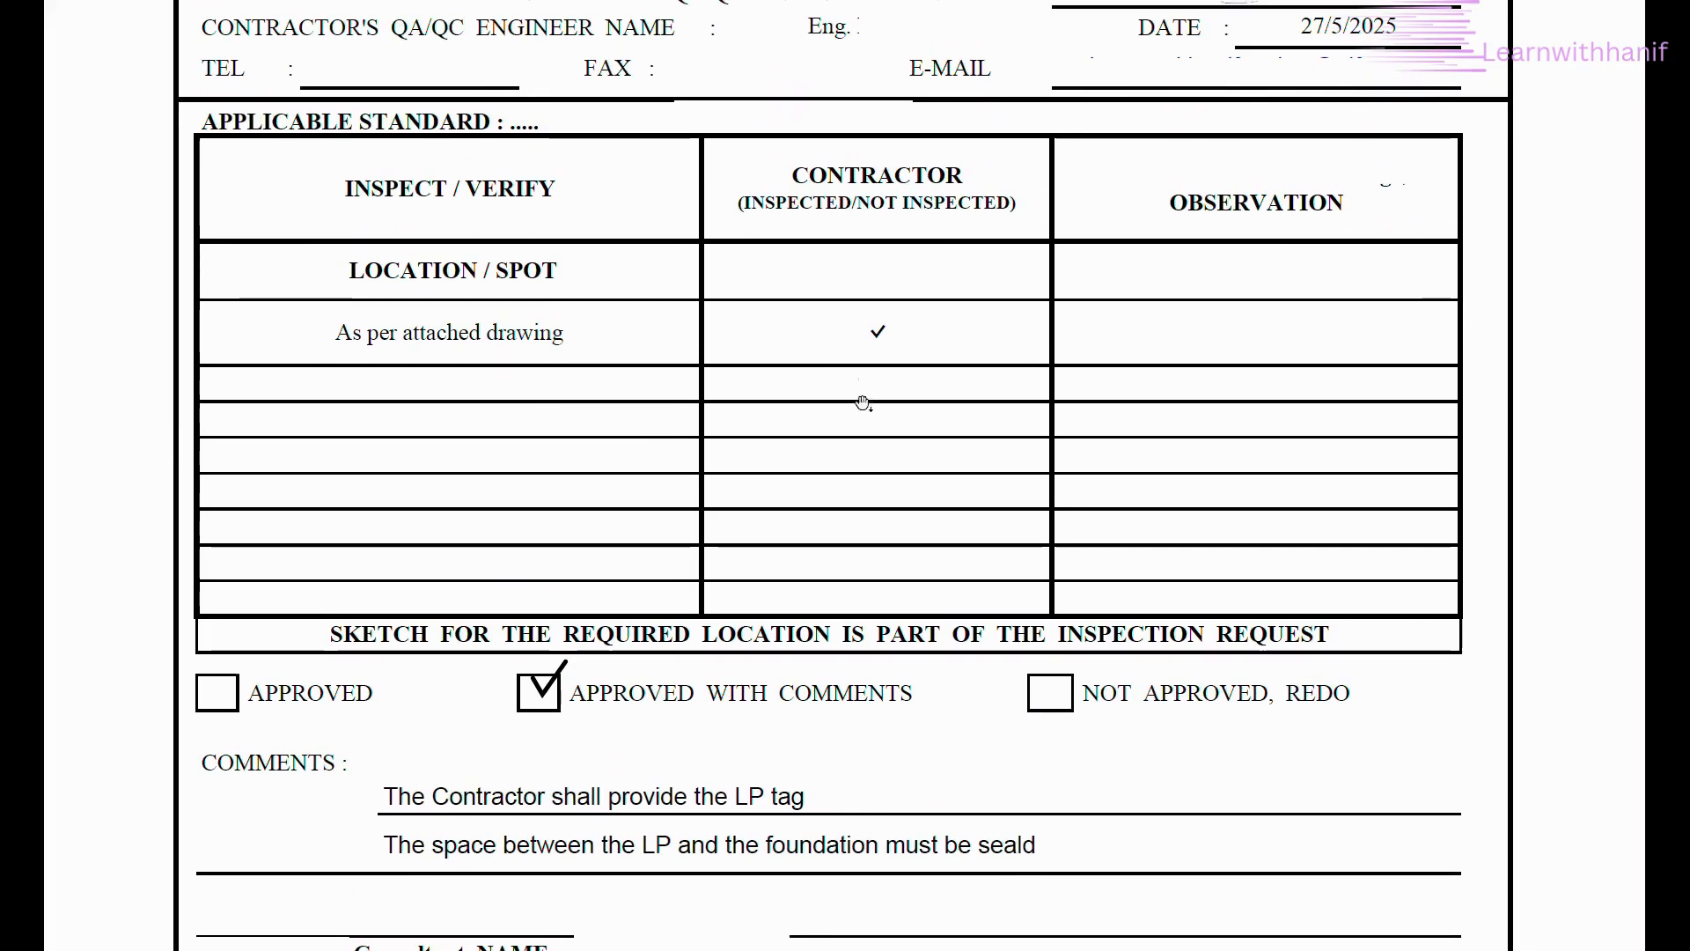
pyautogui.moveTo(858, 327); pyautogui.dragTo(867, 592)
pyautogui.moveTo(863, 636); pyautogui.dragTo(864, 645)
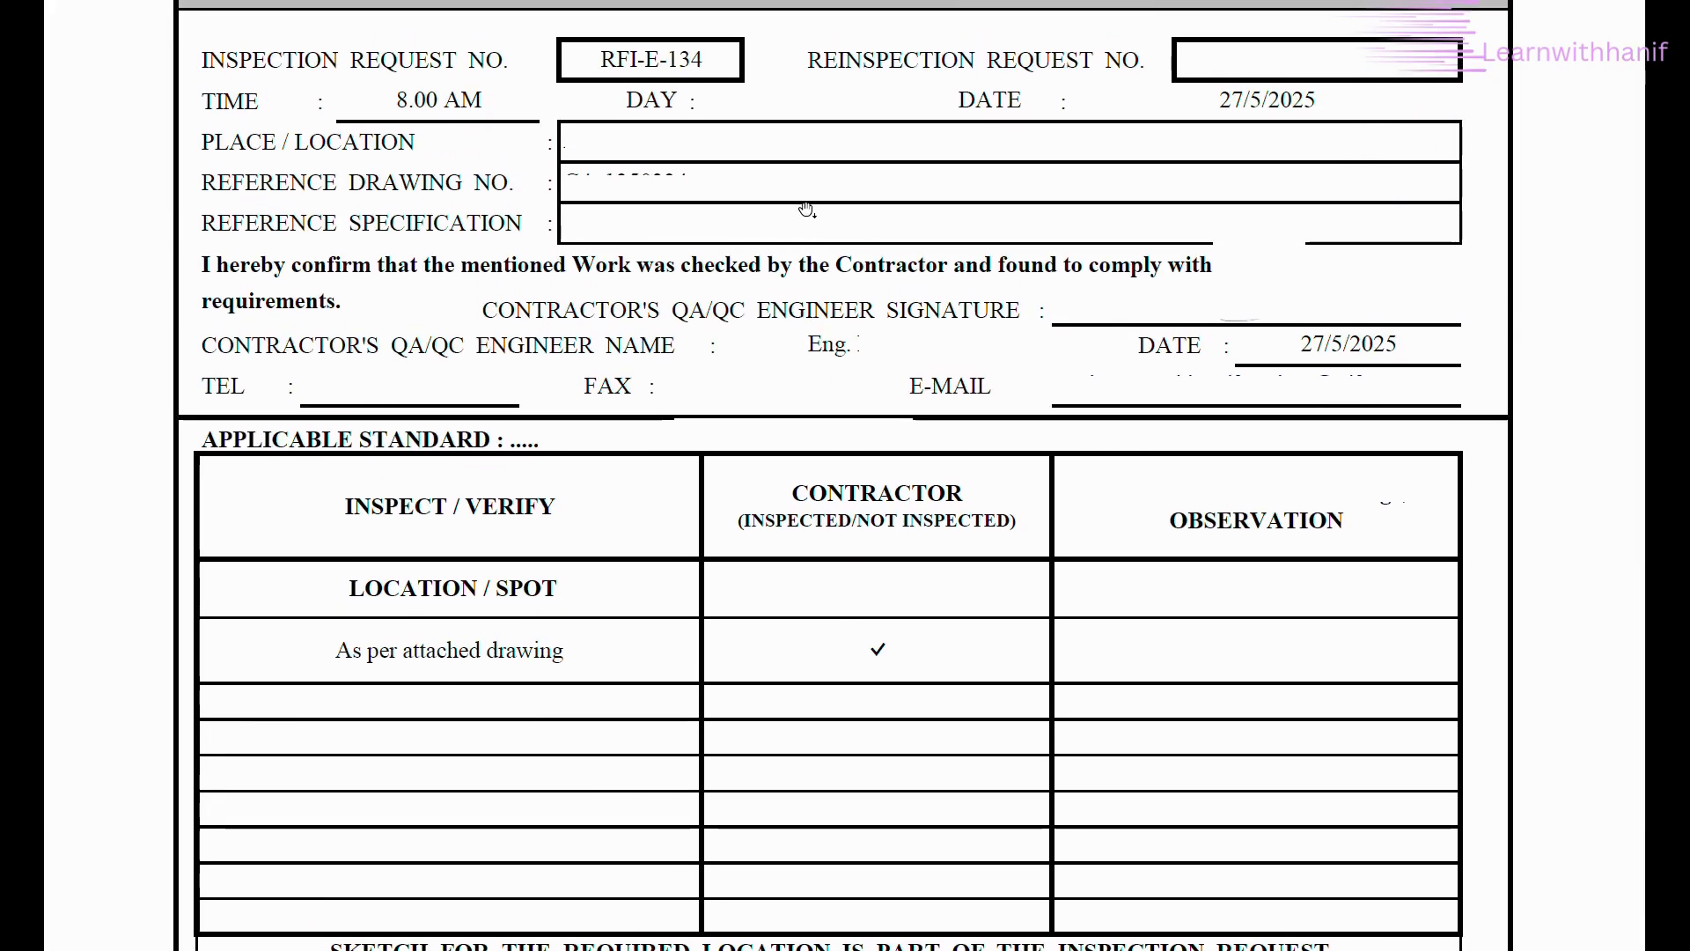
pyautogui.moveTo(807, 209); pyautogui.dragTo(805, 291)
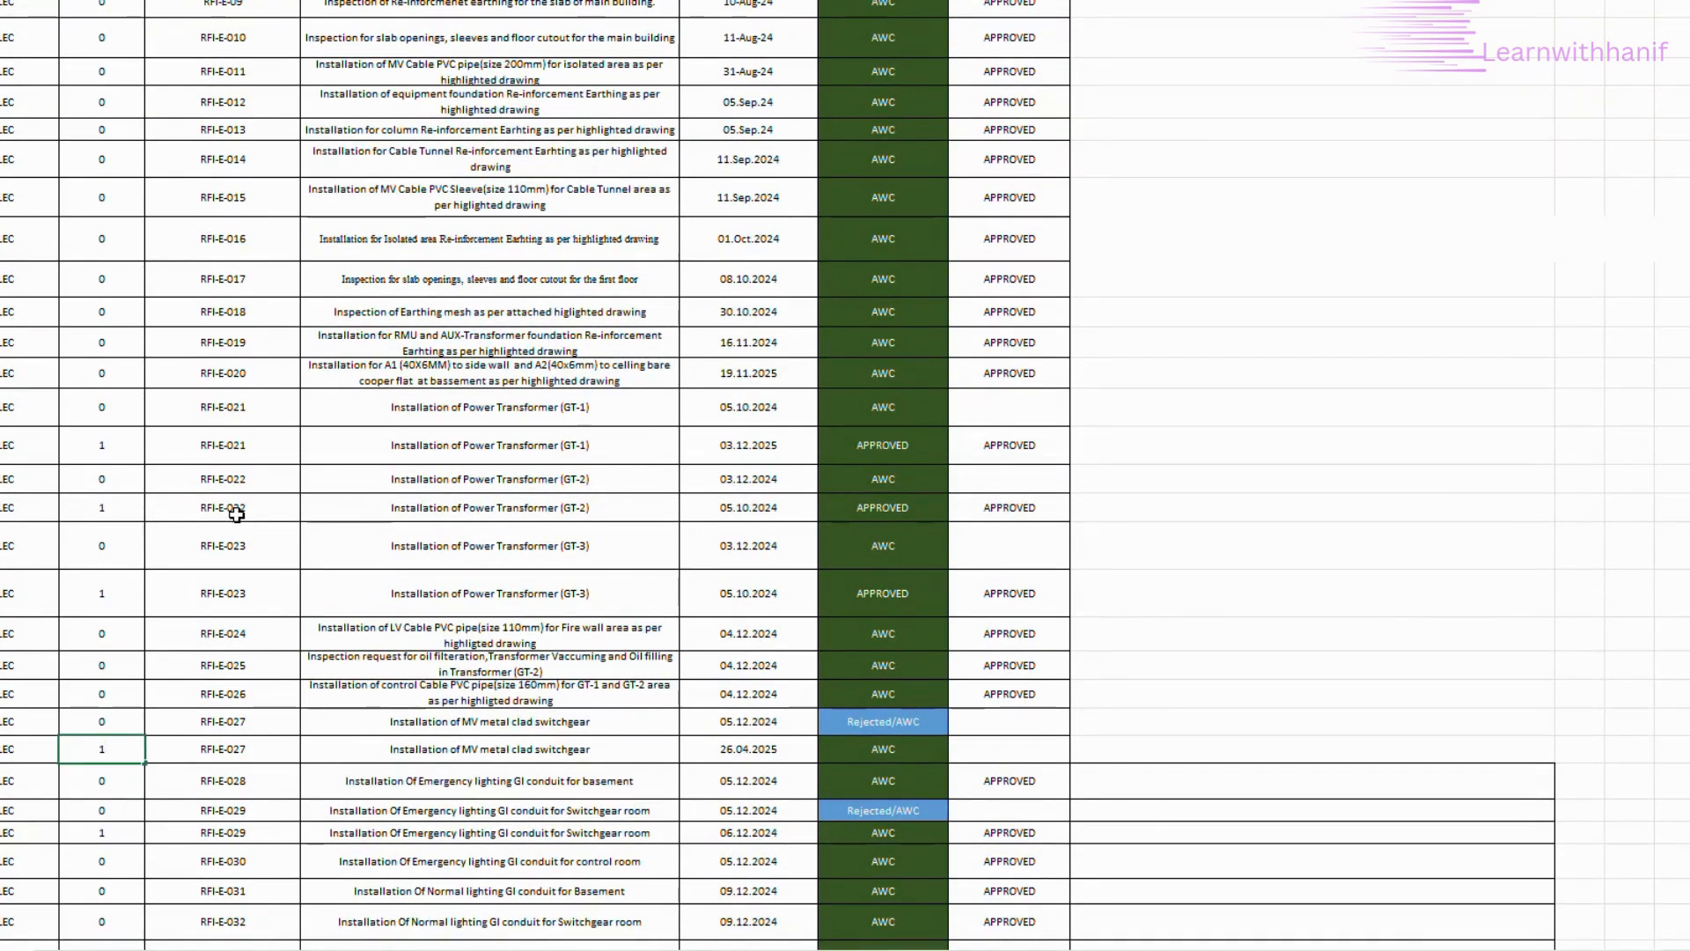
# Look through the RFI log to locate the RFI-E-134 record for outdoor lighting poles
pyautogui.scroll(3, 234, 514)
pyautogui.scroll(-3, 236, 515)
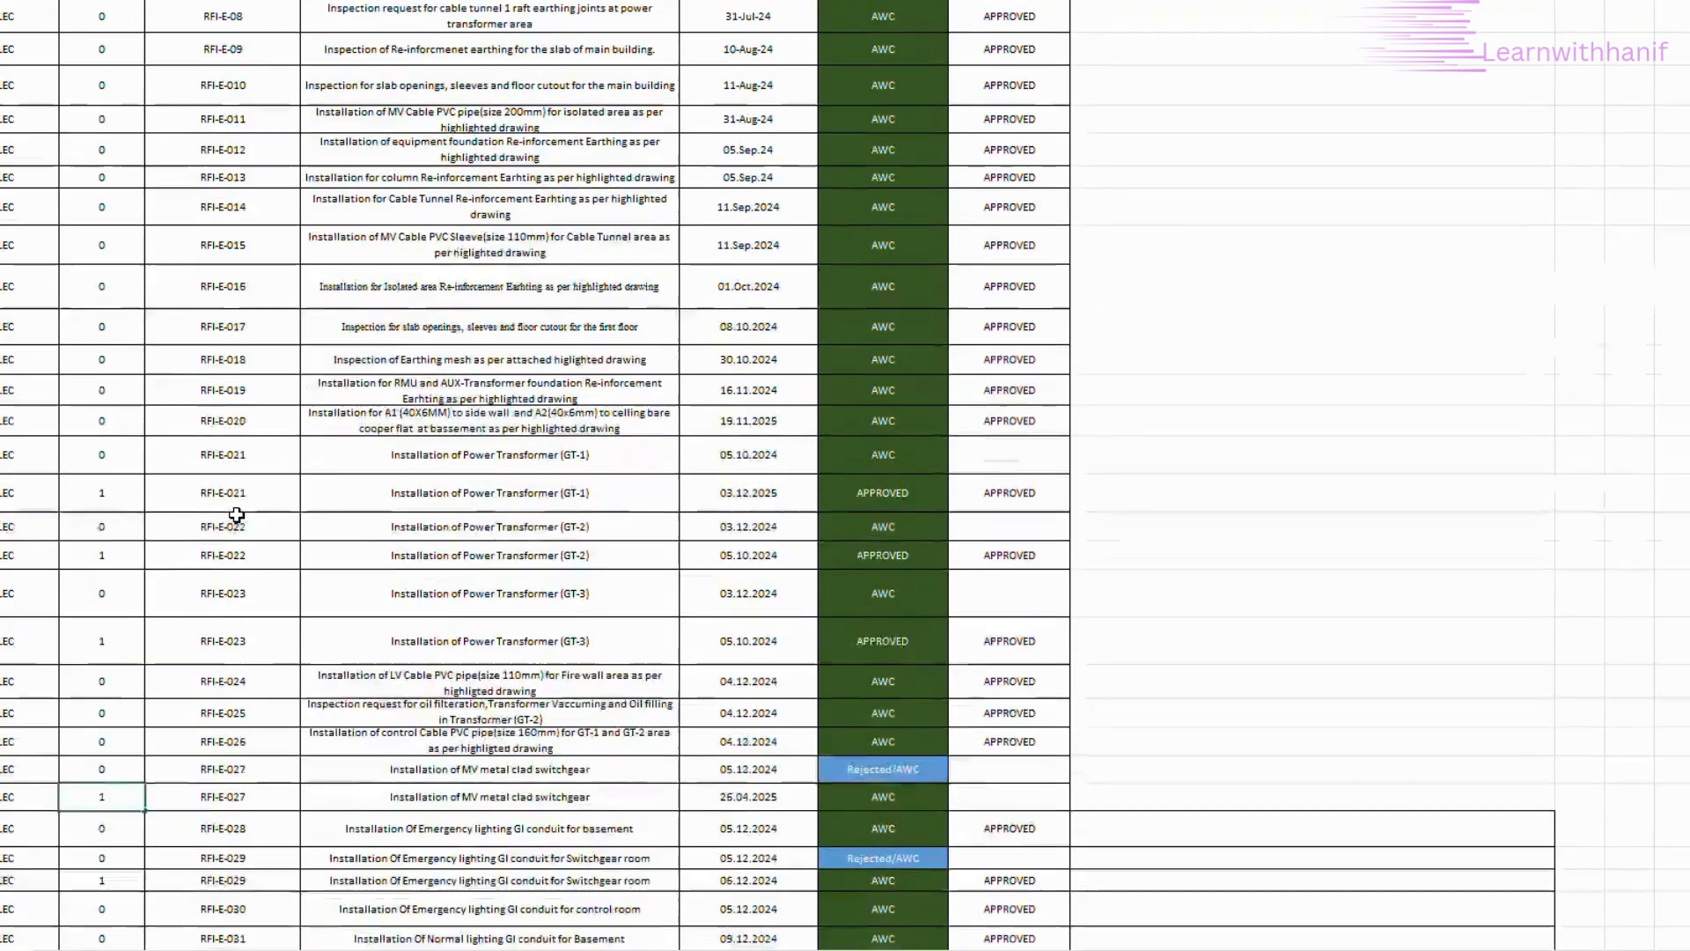
pyautogui.scroll(-6, 236, 515)
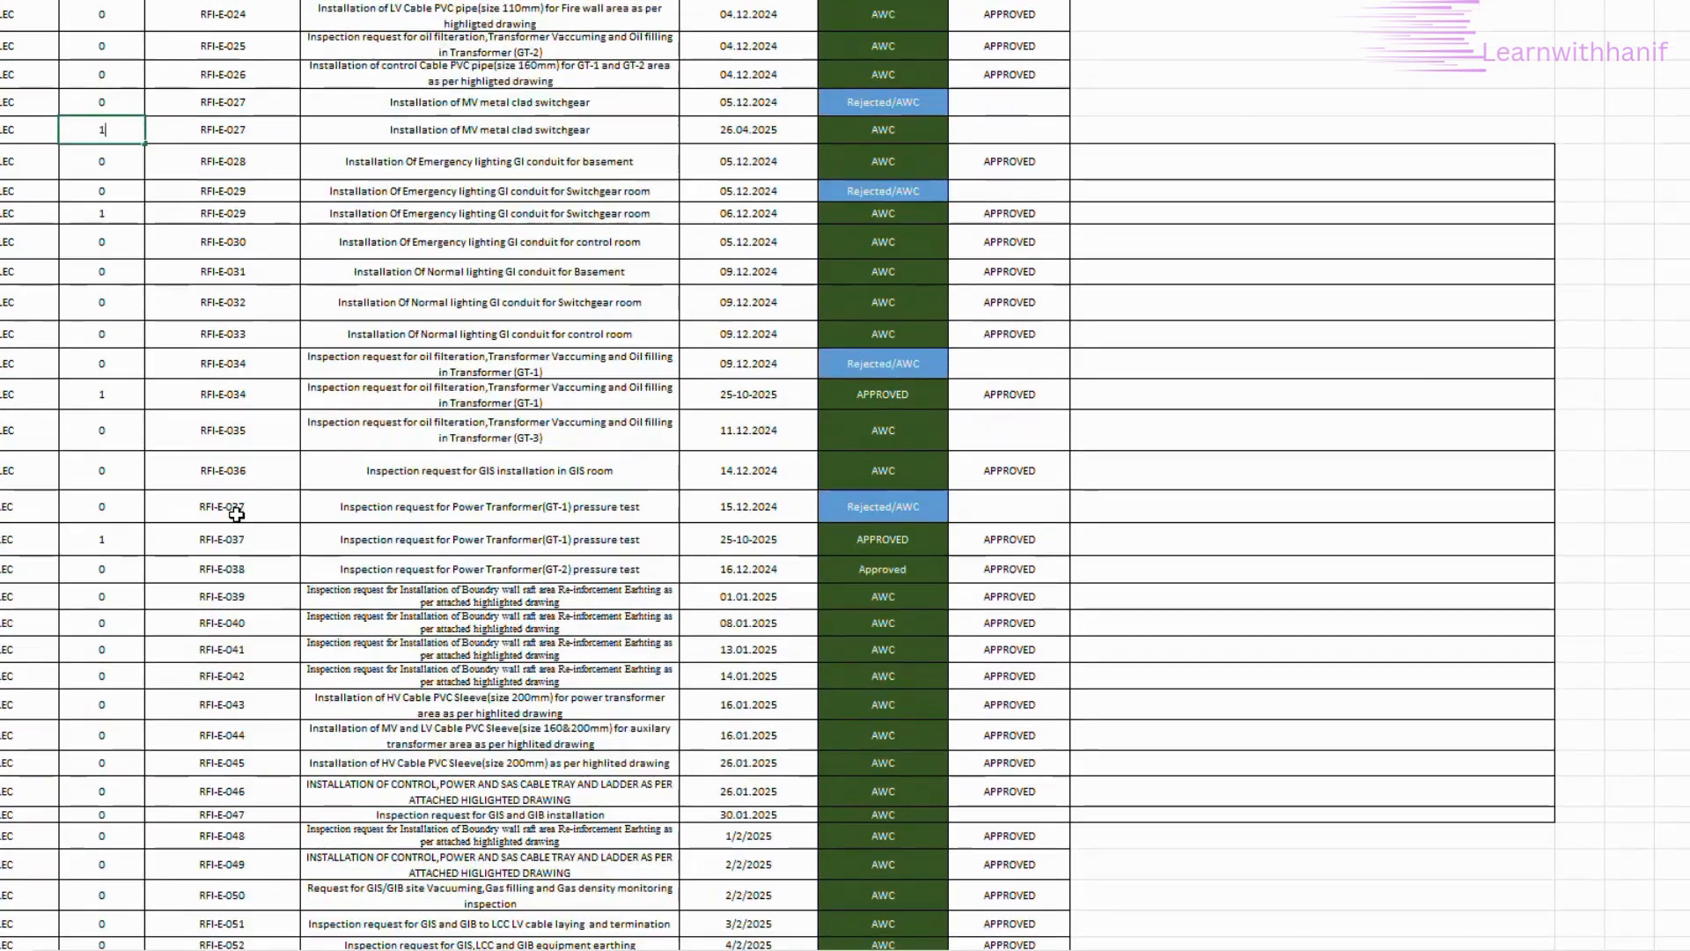
pyautogui.scroll(-3, 235, 515)
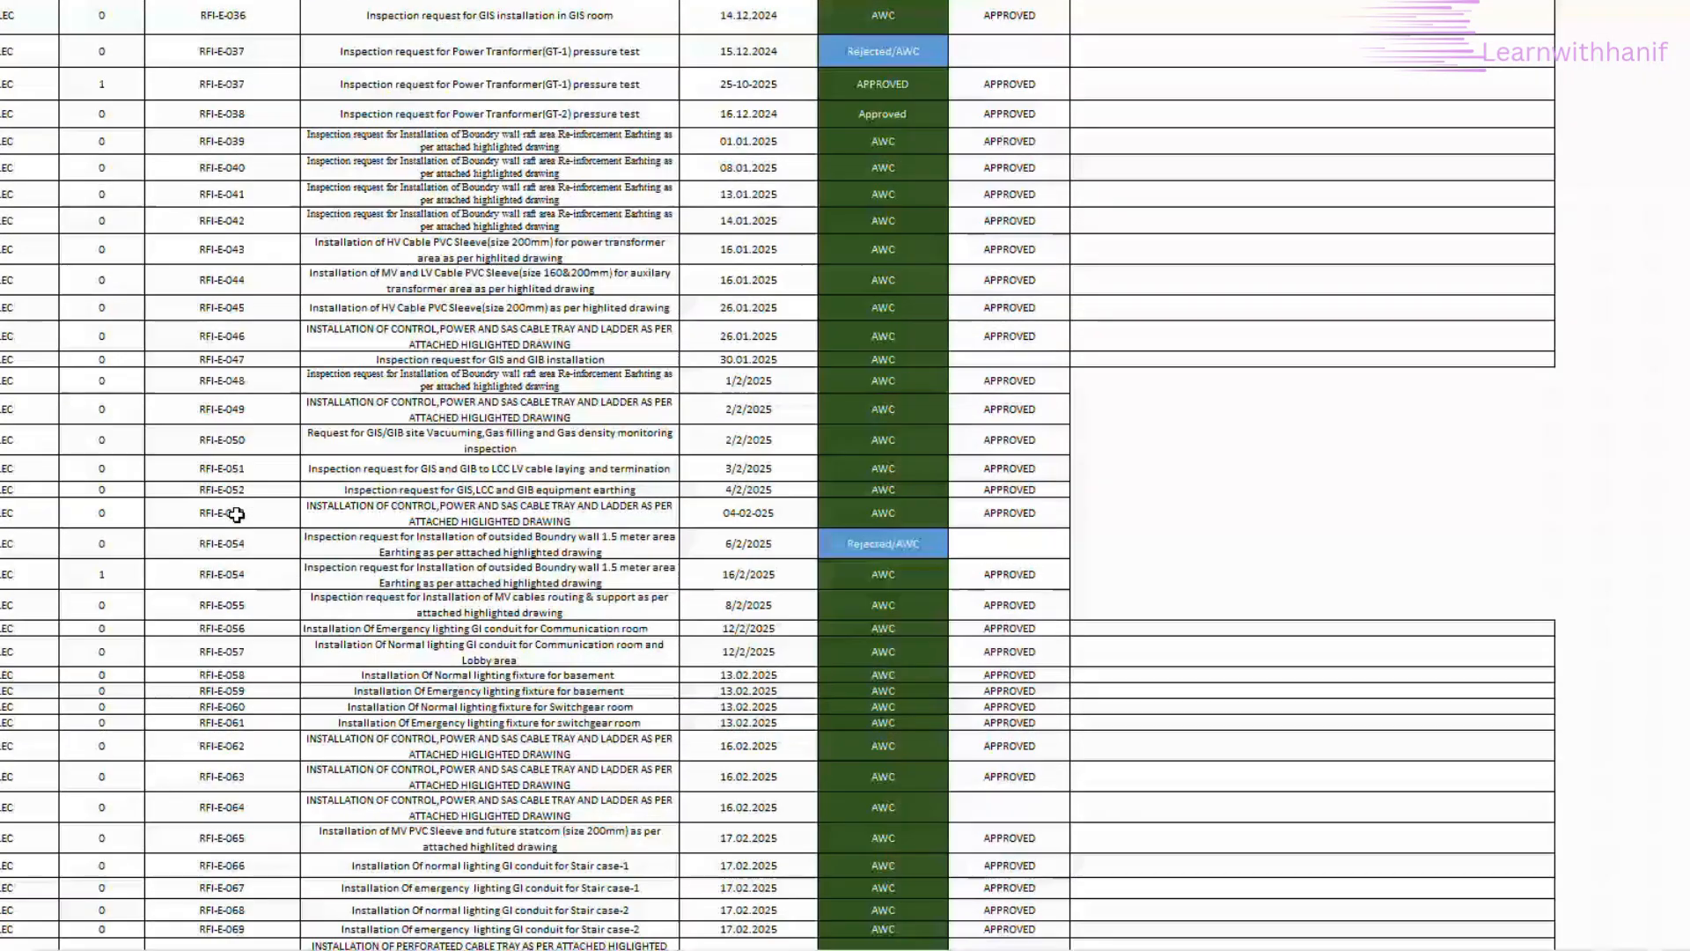
pyautogui.scroll(-3, 236, 515)
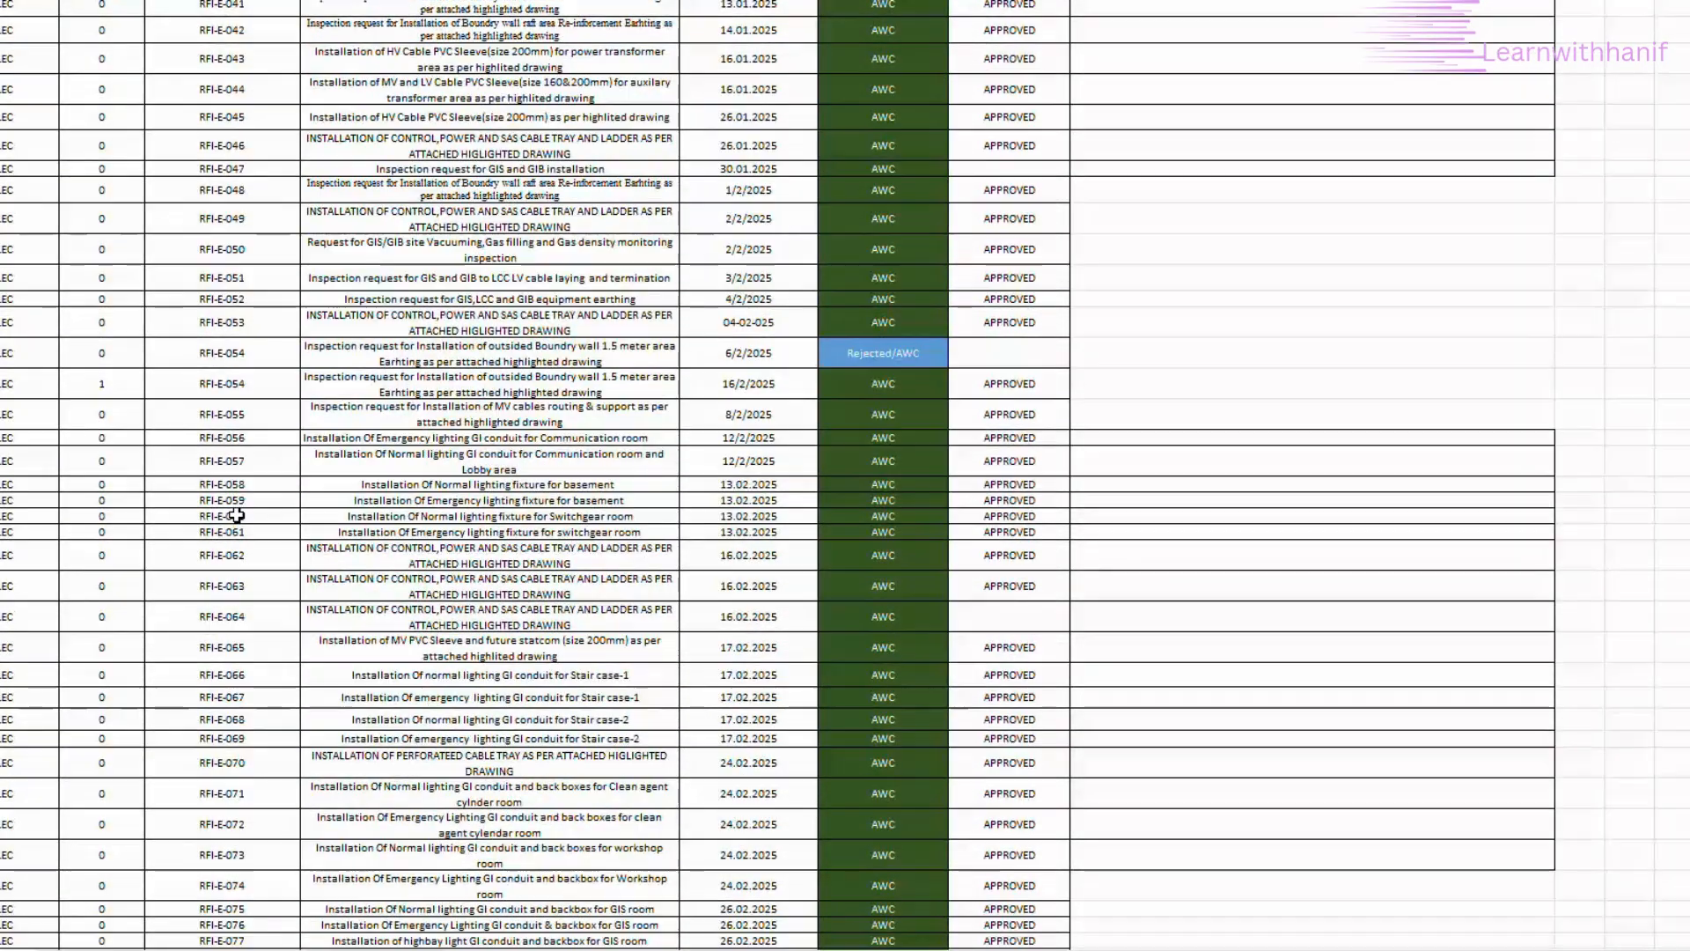
pyautogui.scroll(-3, 236, 515)
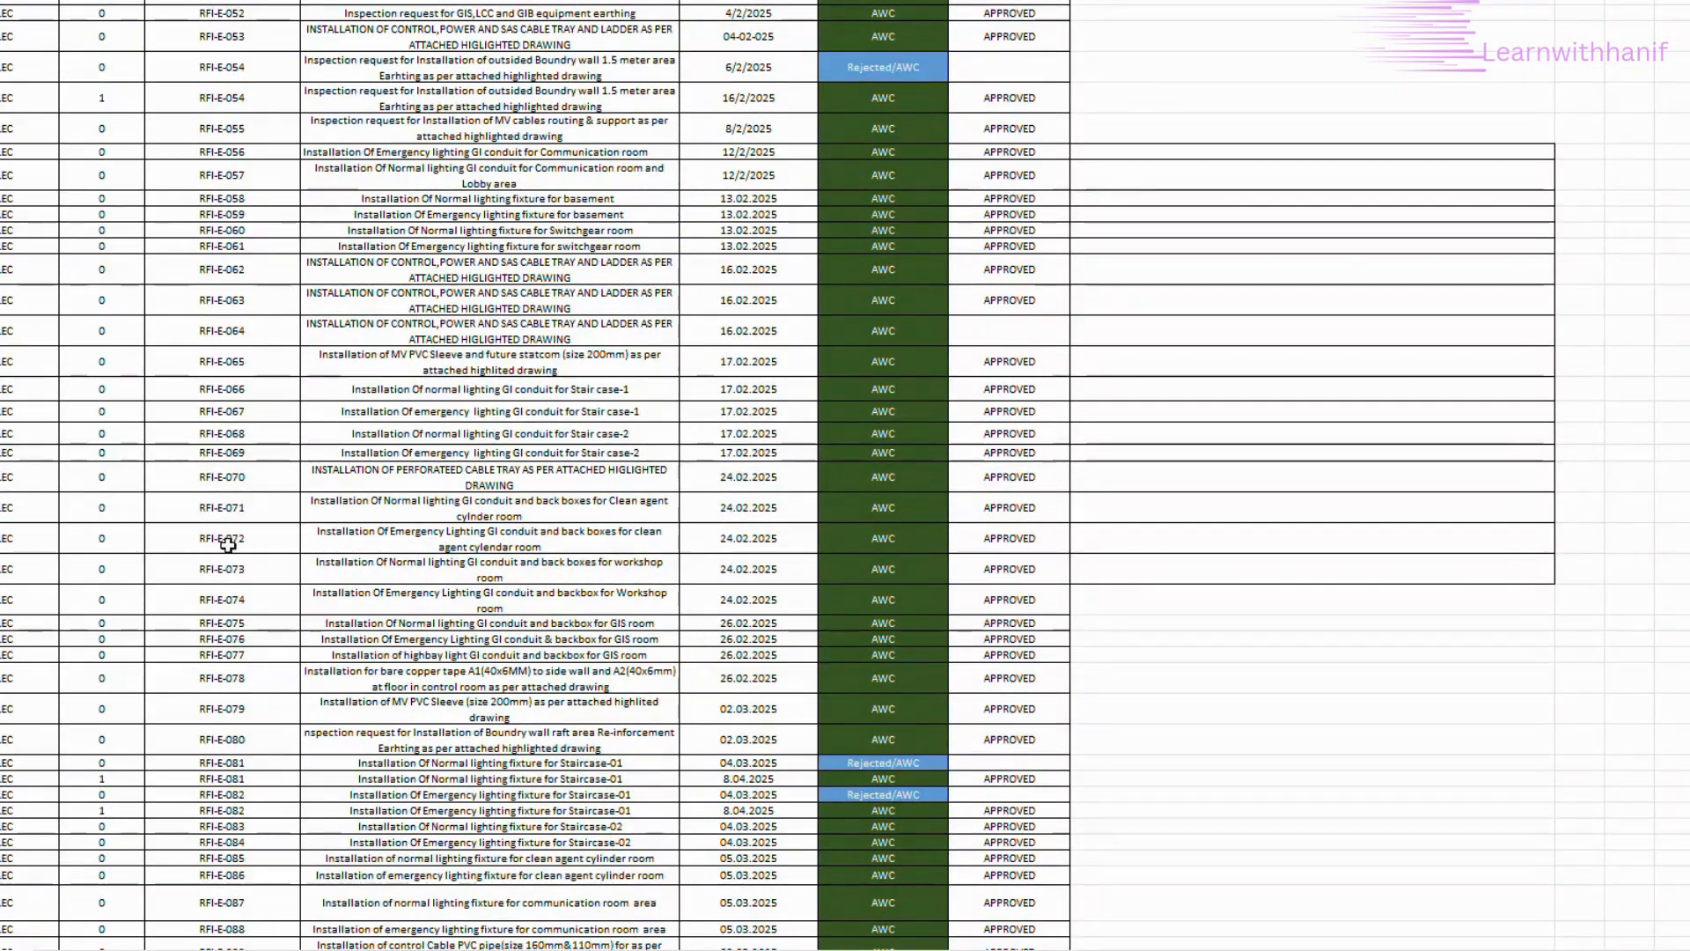
pyautogui.scroll(-3, 236, 484)
pyautogui.scroll(-8, 241, 609)
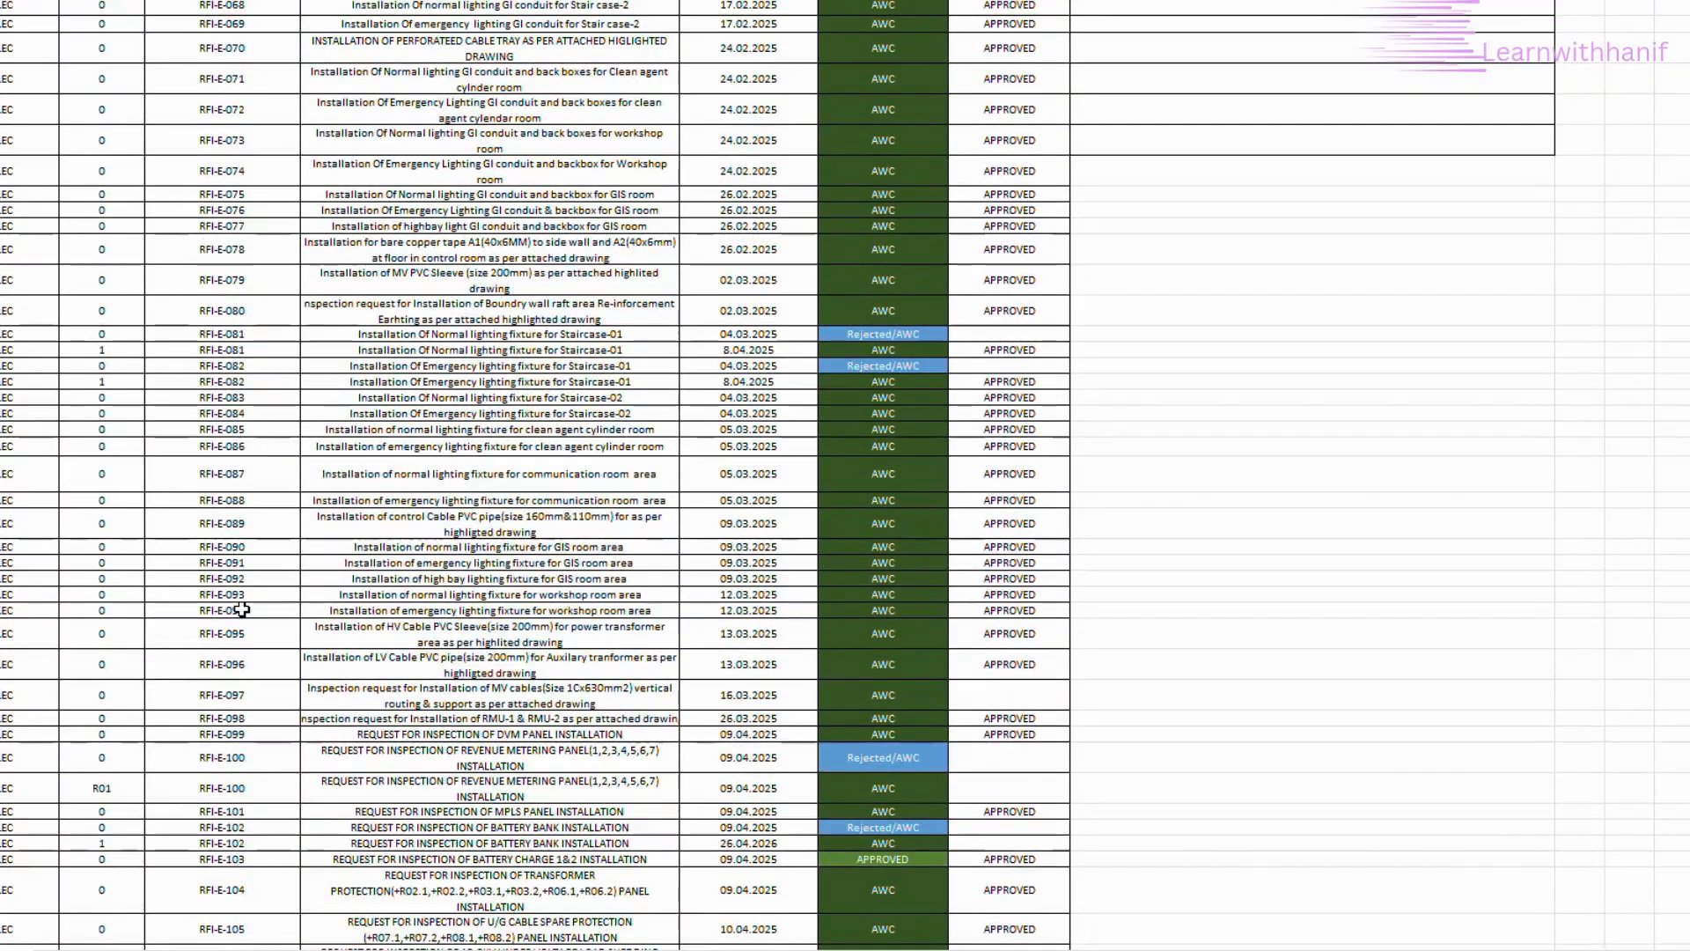
pyautogui.scroll(-10, 241, 609)
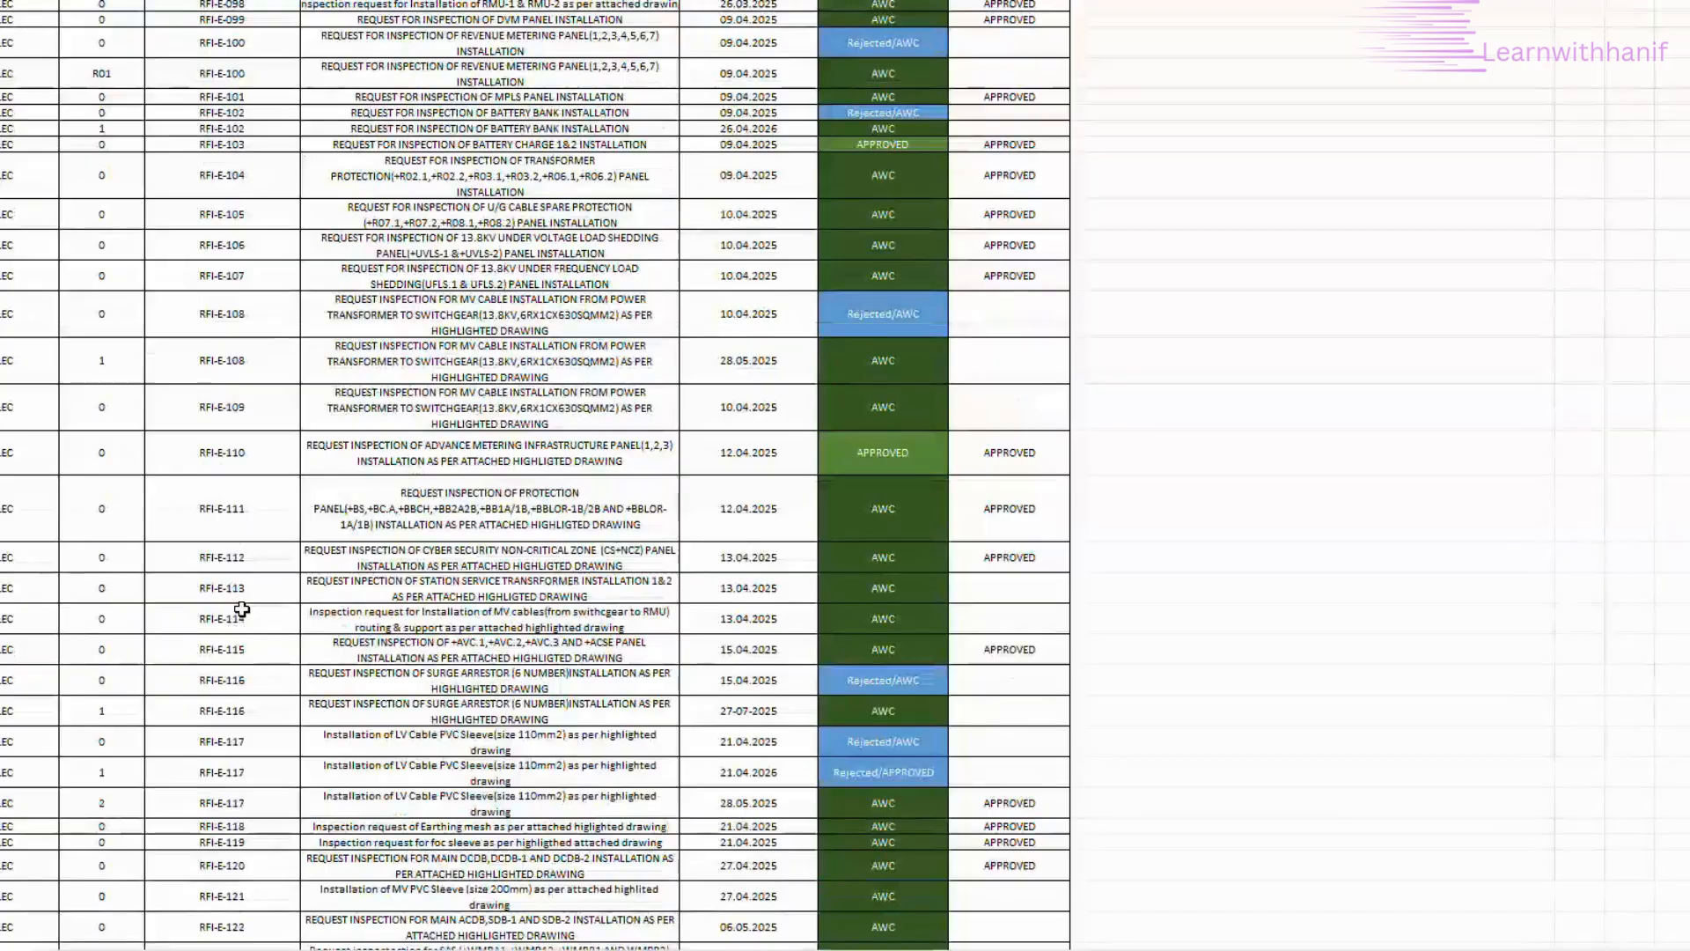
pyautogui.scroll(-8, 241, 609)
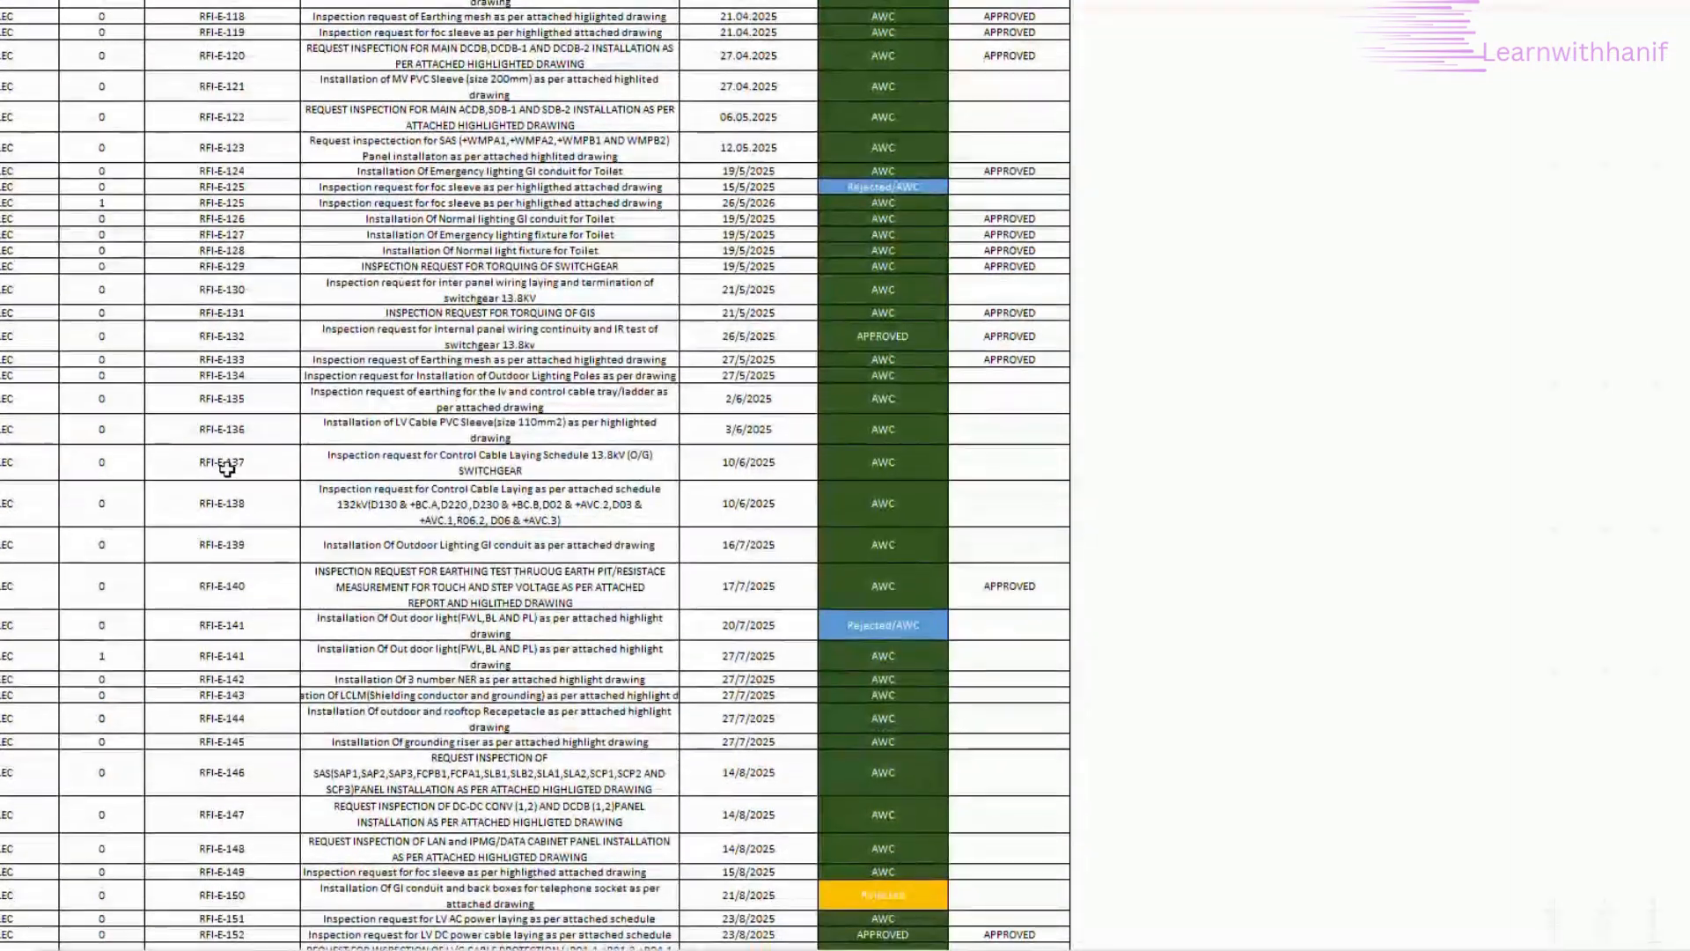
# Examine the RFI-E-134 record's request number, description, date and approval status, ending at its comment cell
pyautogui.click(231, 376)
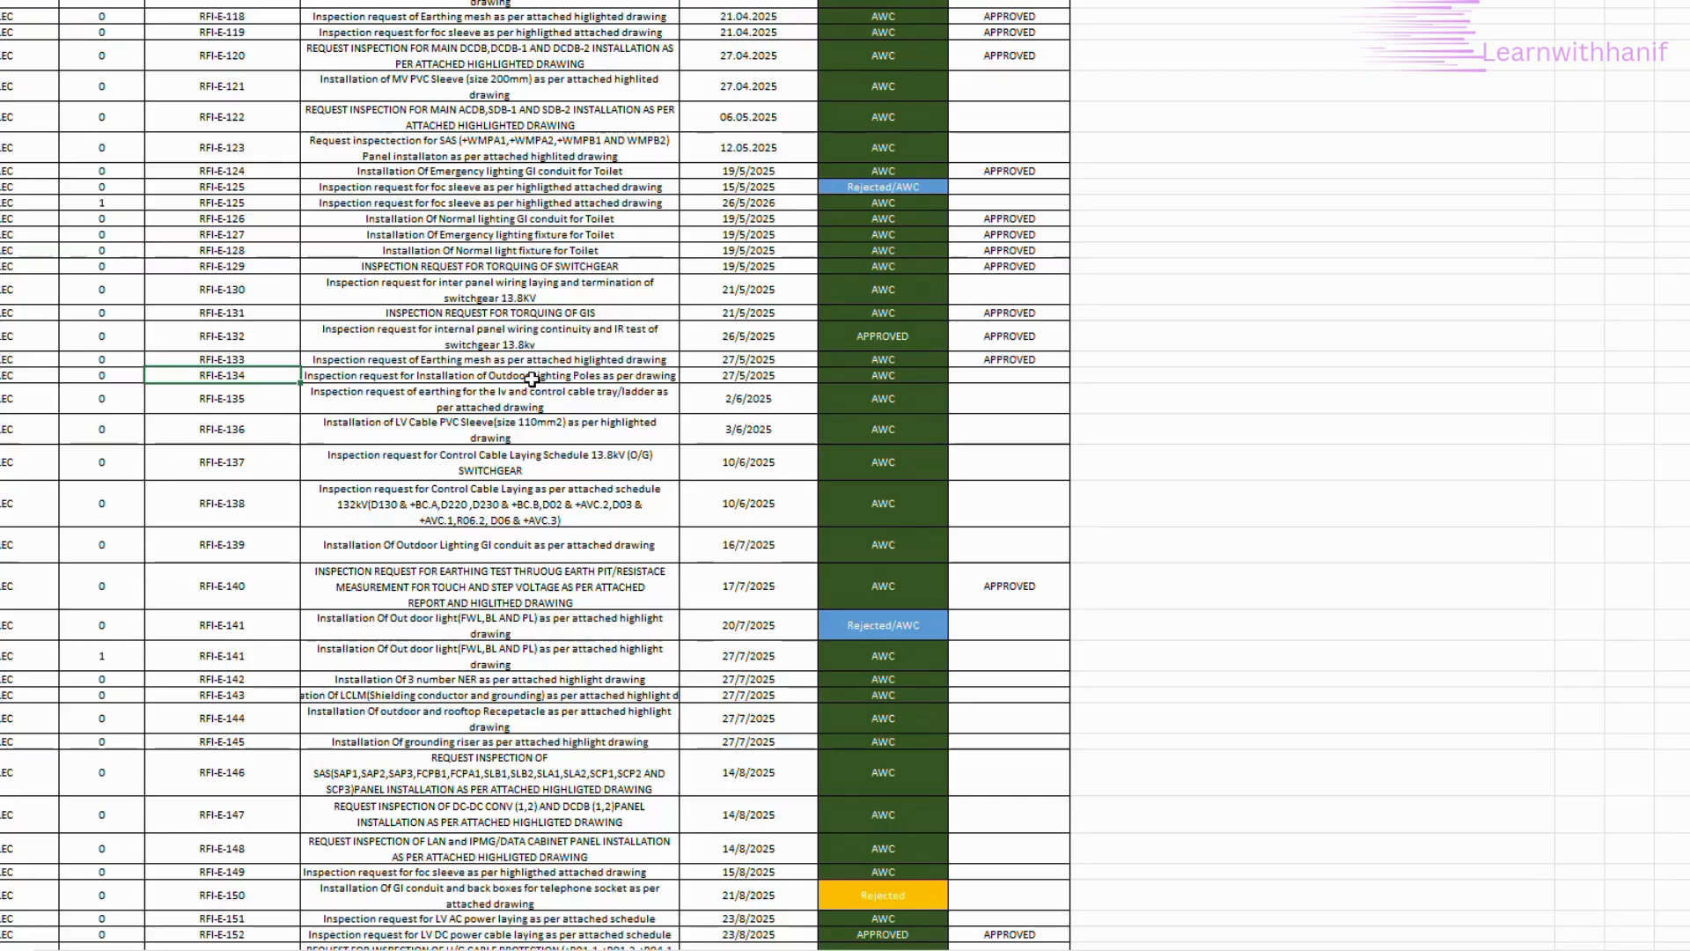
pyautogui.click(632, 376)
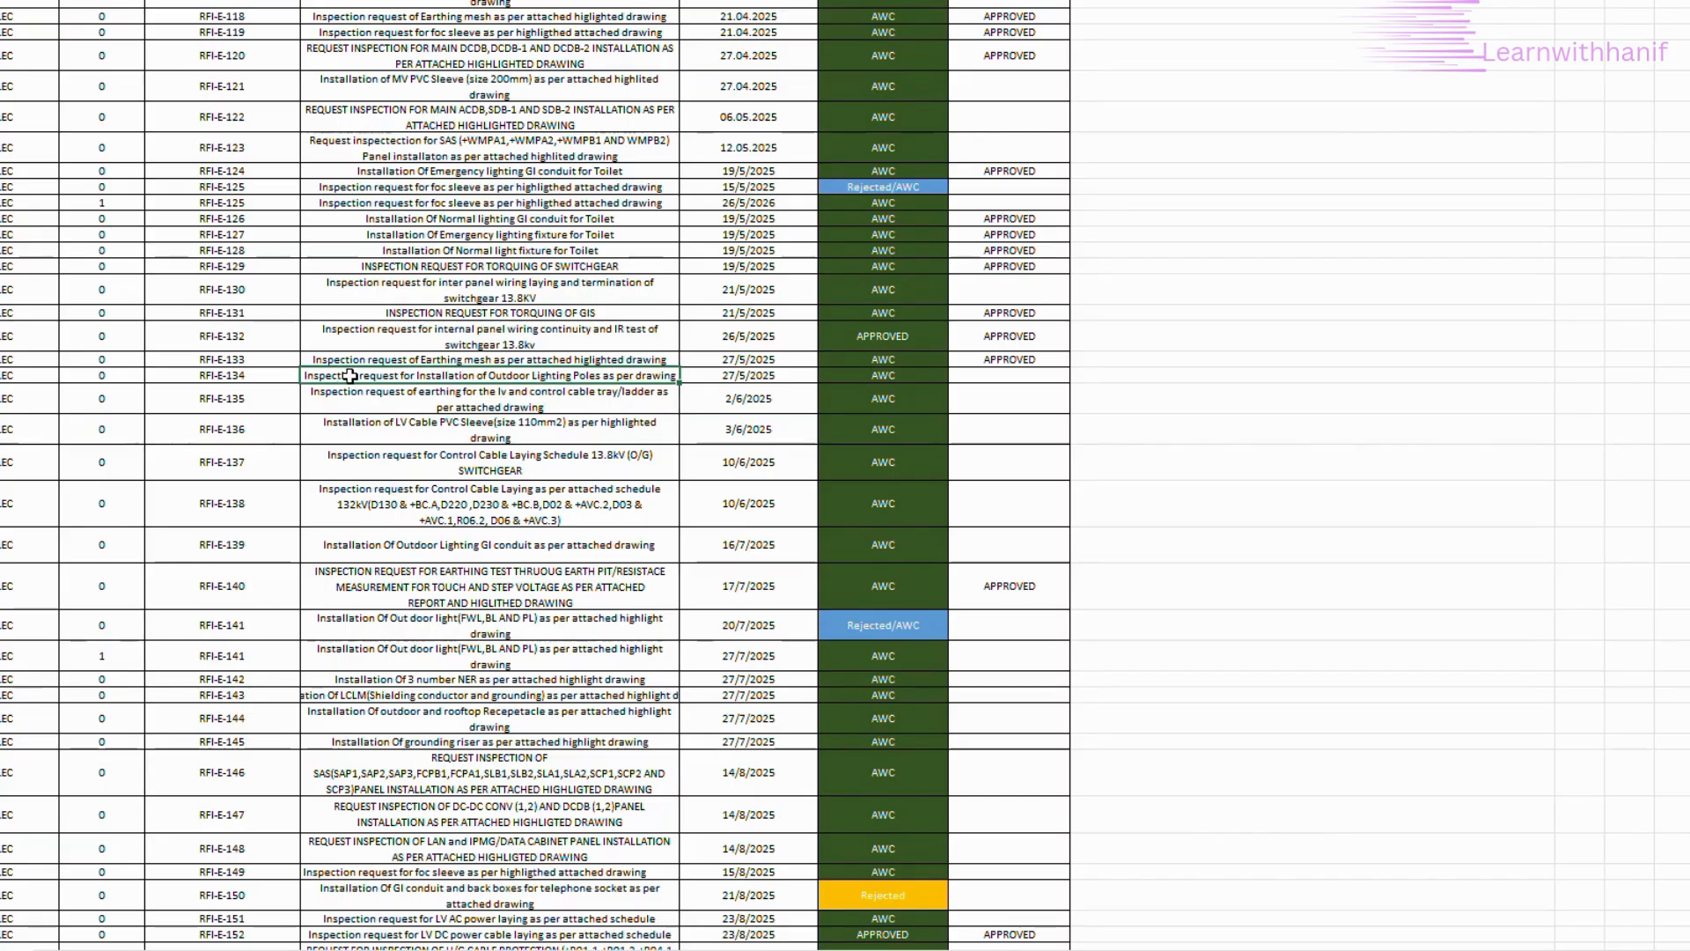
pyautogui.click(743, 374)
pyautogui.click(873, 378)
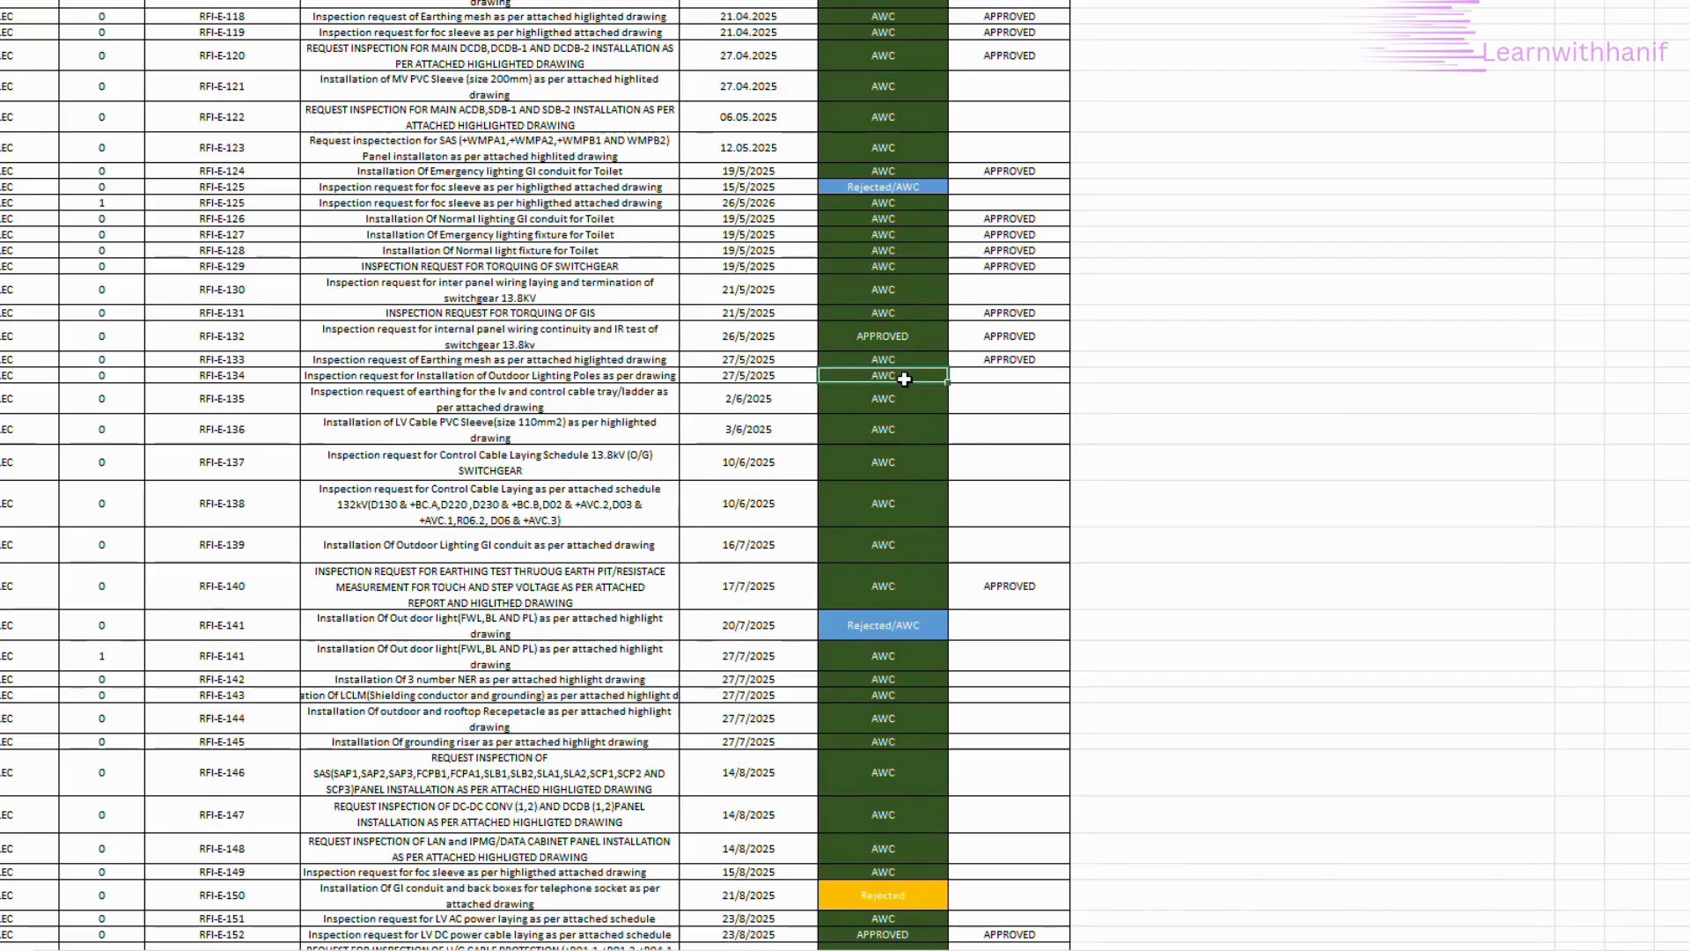
pyautogui.click(1120, 374)
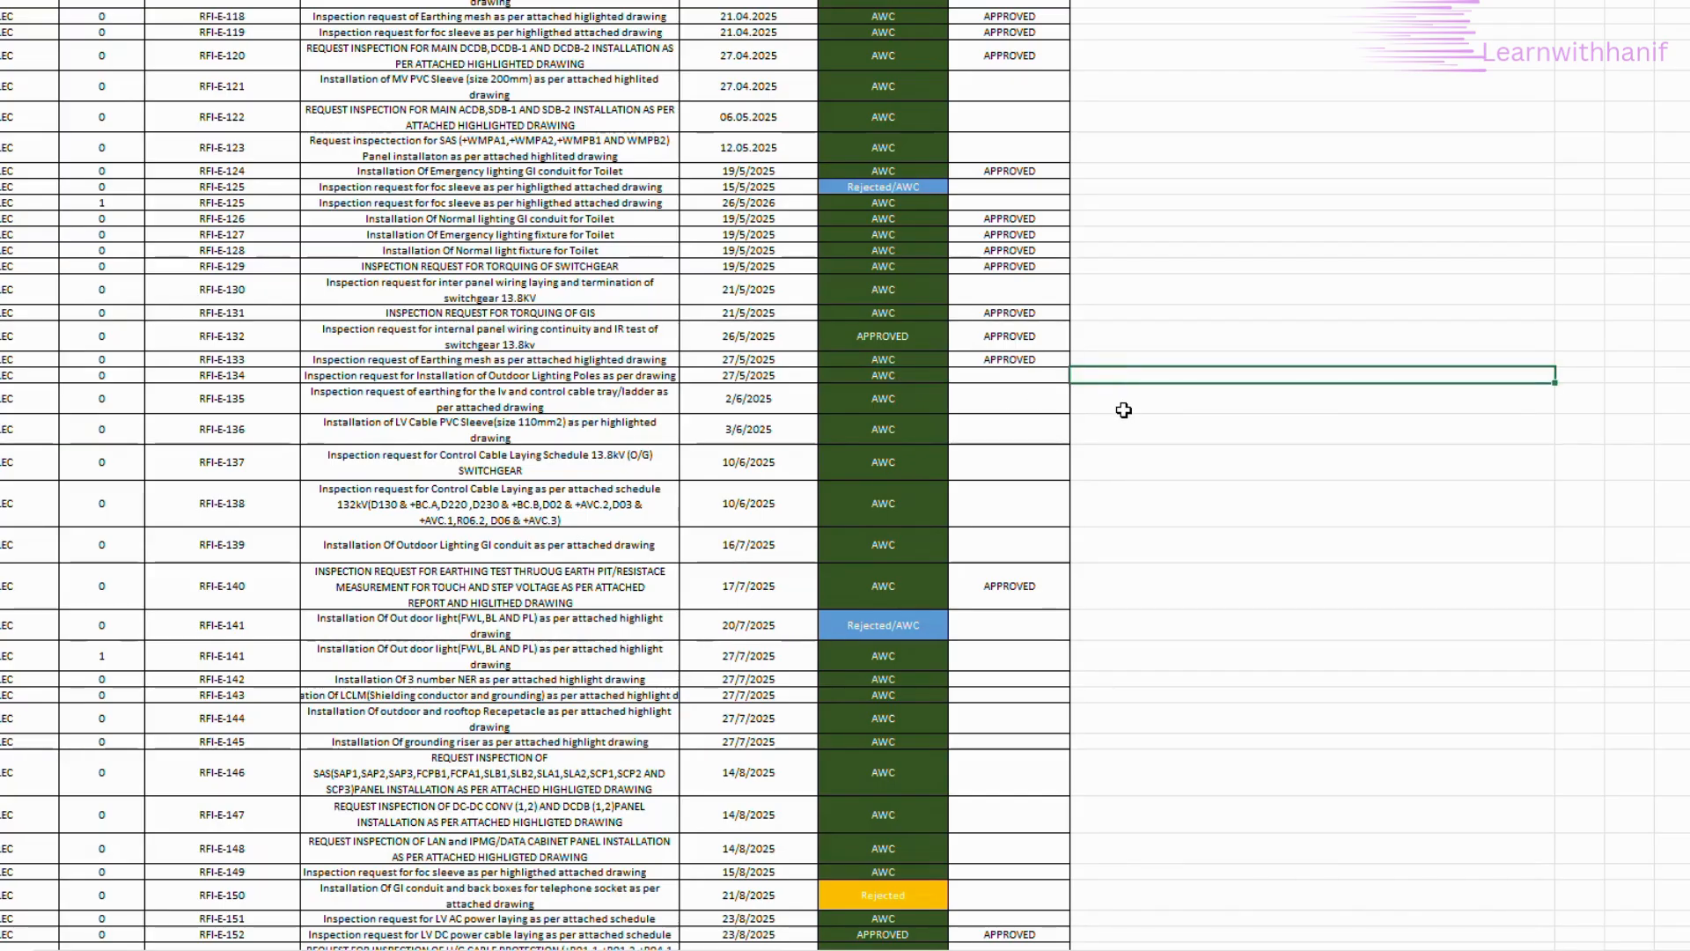